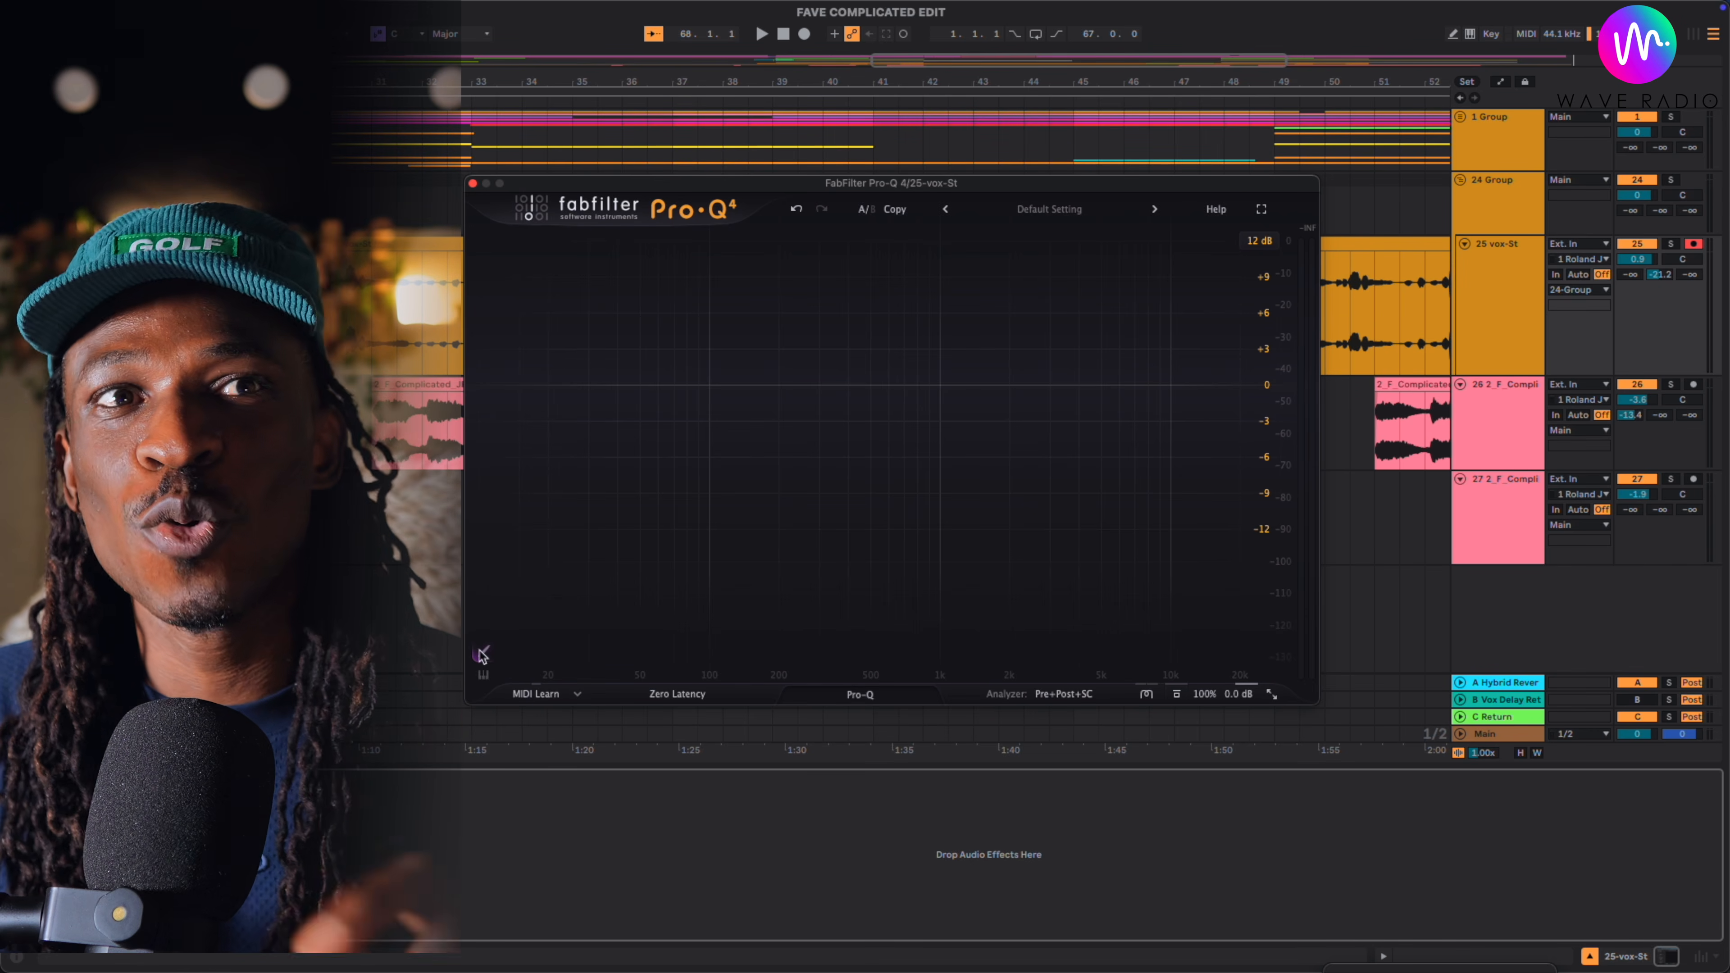
- Sketch an EQ curve with dips near 50 Hz and at about 680 Hz (-10.4 dB), plus a 6.87 dB peak at about 5641 Hz
{"action": "left_click_drag", "start_coordinate": [1216, 266], "coordinate": [656, 425]}
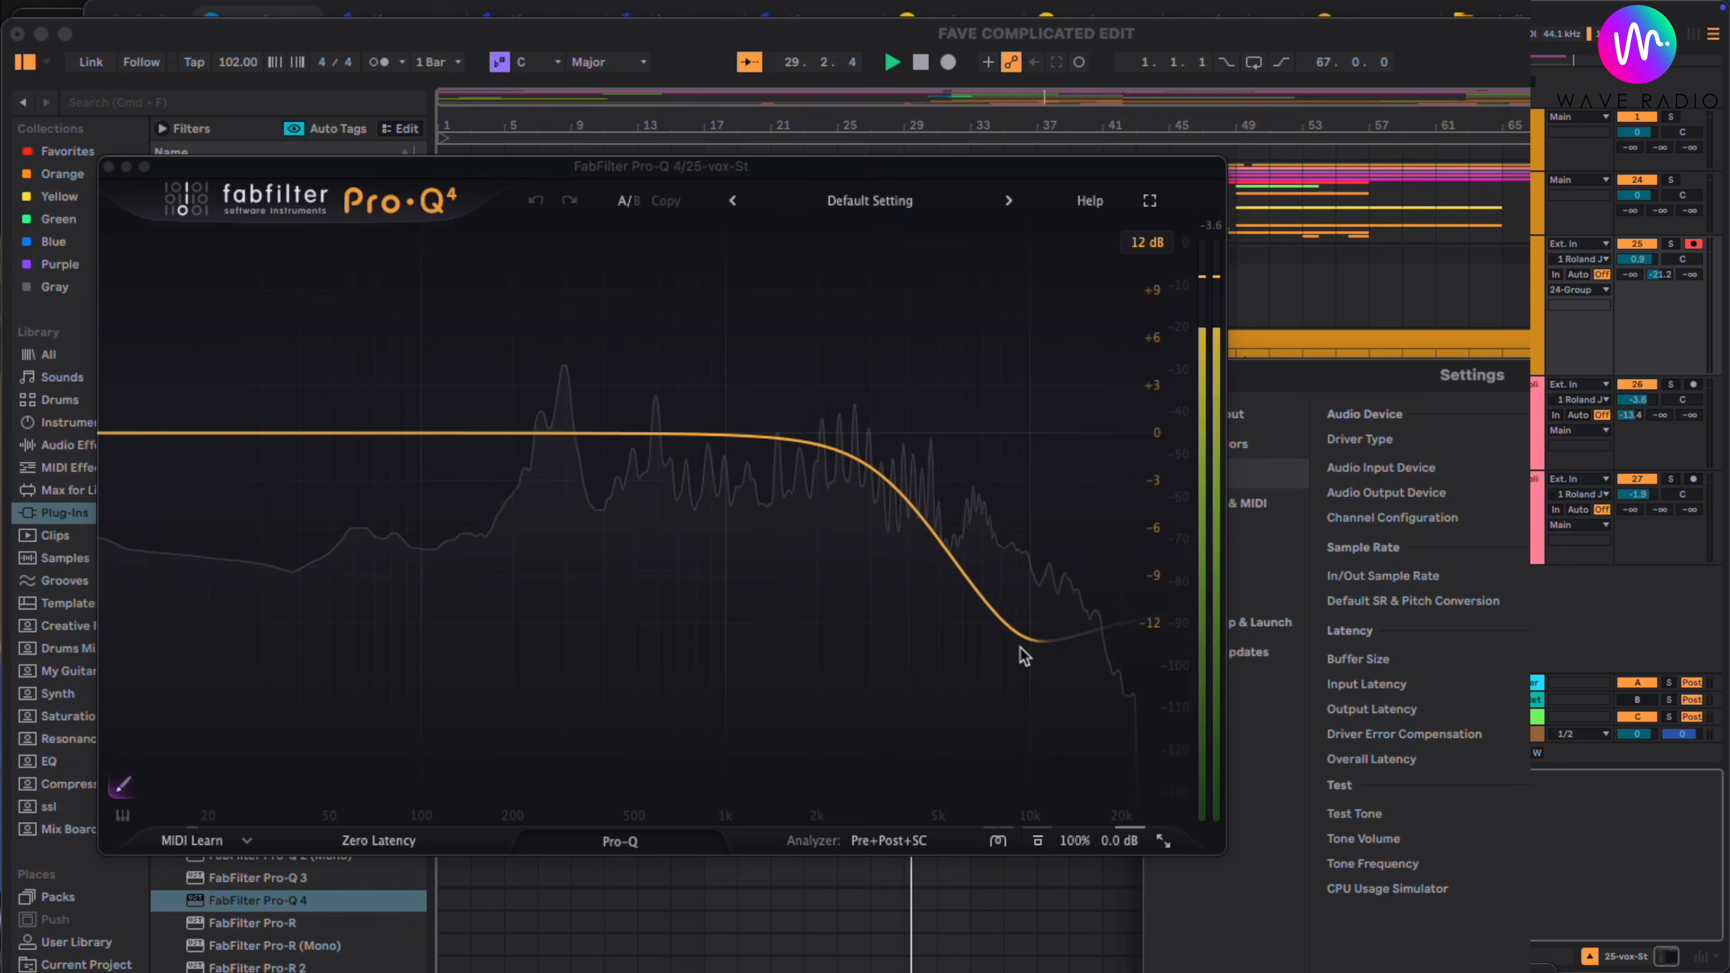
{"action": "left_click_drag", "start_coordinate": [1023, 652], "coordinate": [613, 487]}
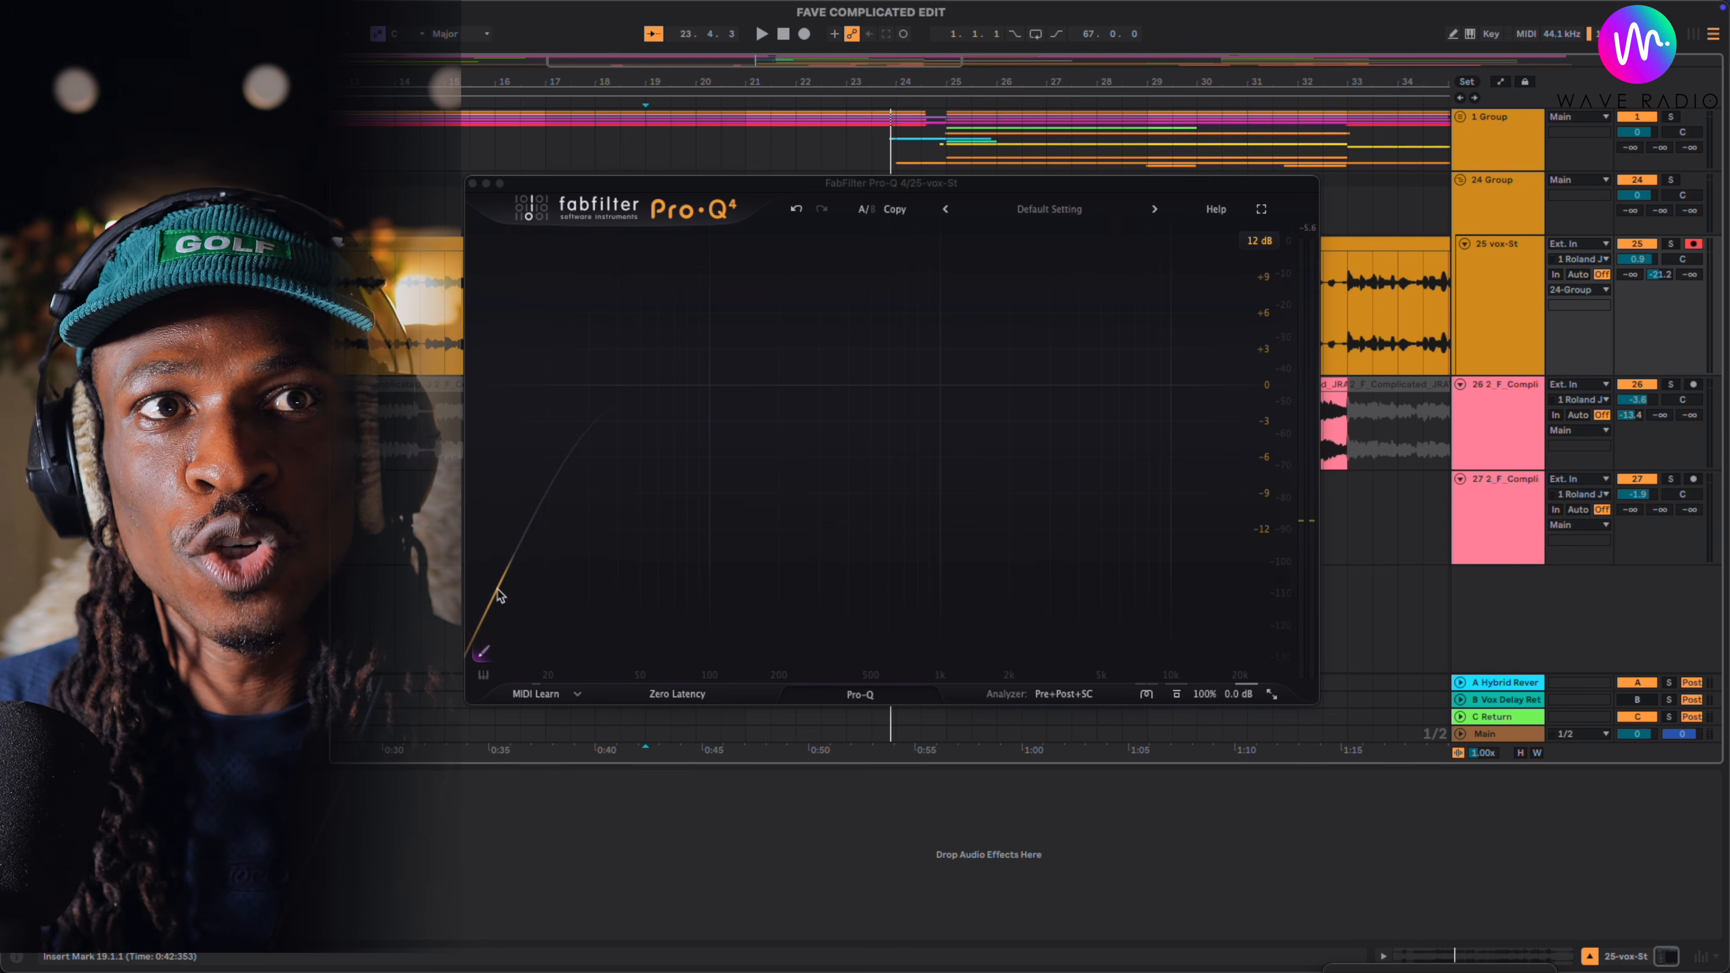
{"action": "left_click_drag", "start_coordinate": [505, 592], "coordinate": [709, 468]}
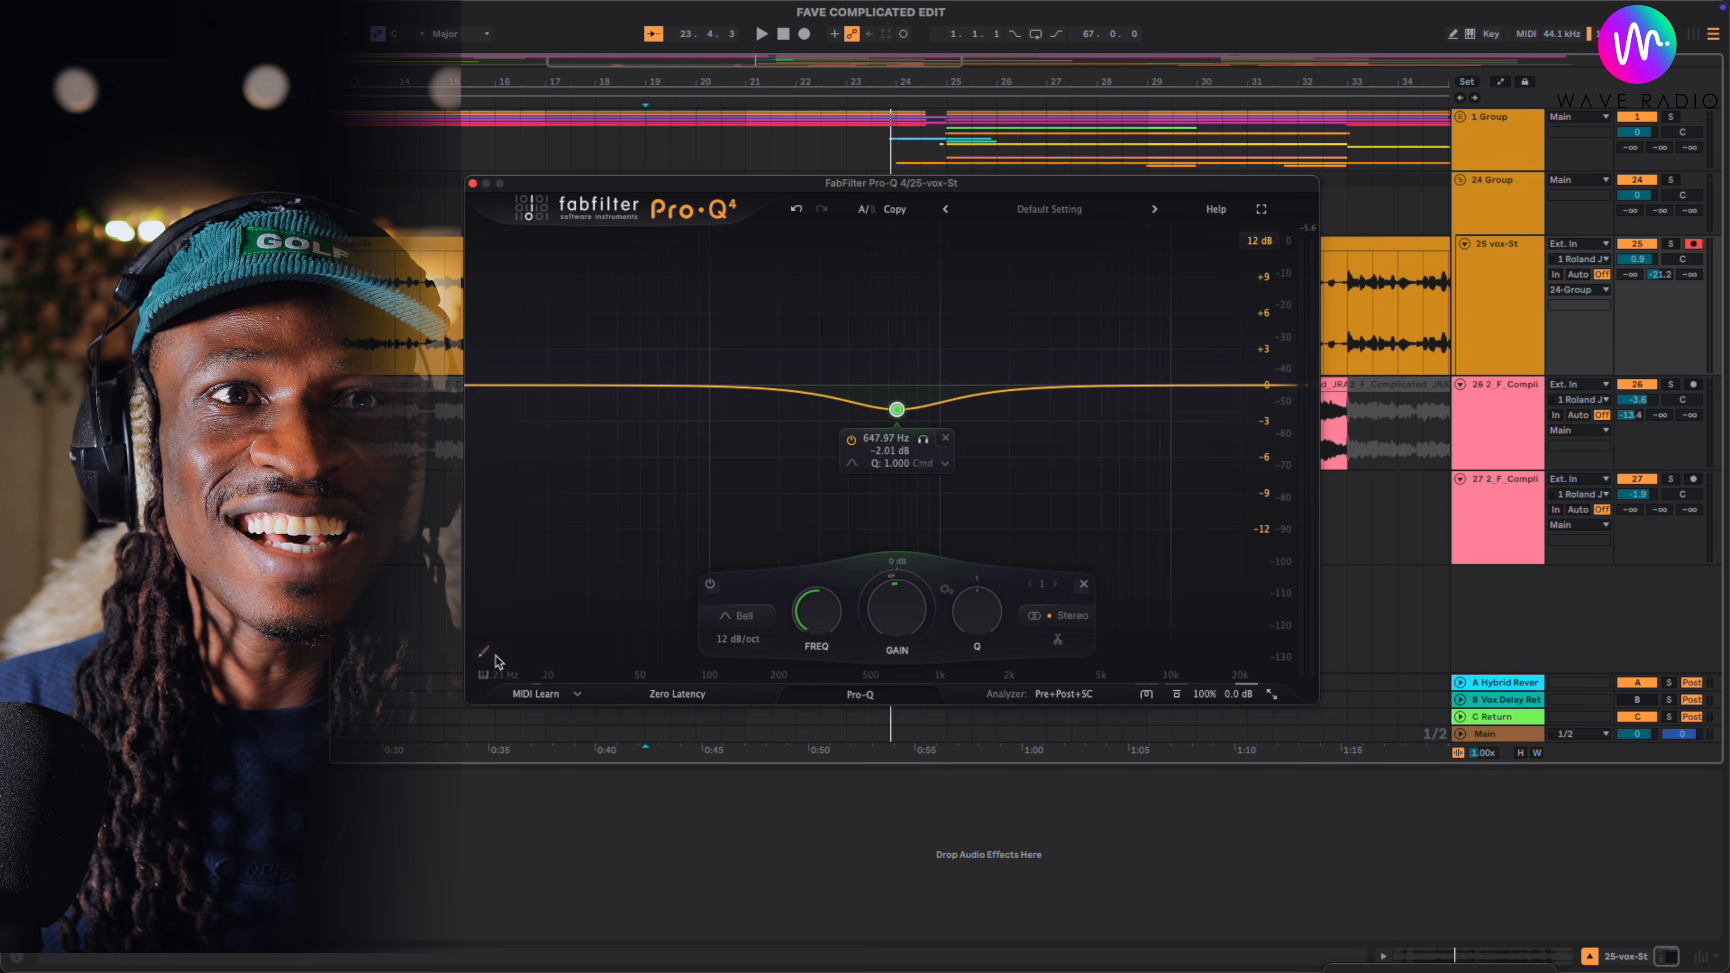
{"action": "mouse_move", "coordinate": [483, 653]}
{"action": "left_mouse_down"}
{"action": "mouse_move", "coordinate": [542, 622]}
{"action": "mouse_move", "coordinate": [670, 396]}
{"action": "left_mouse_up"}
{"action": "mouse_move", "coordinate": [647, 462]}
{"action": "left_mouse_down"}
{"action": "mouse_move", "coordinate": [834, 406]}
{"action": "mouse_move", "coordinate": [908, 506]}
{"action": "mouse_move", "coordinate": [1050, 406]}
{"action": "mouse_move", "coordinate": [1057, 327]}
{"action": "mouse_move", "coordinate": [1111, 307]}
{"action": "left_mouse_up"}
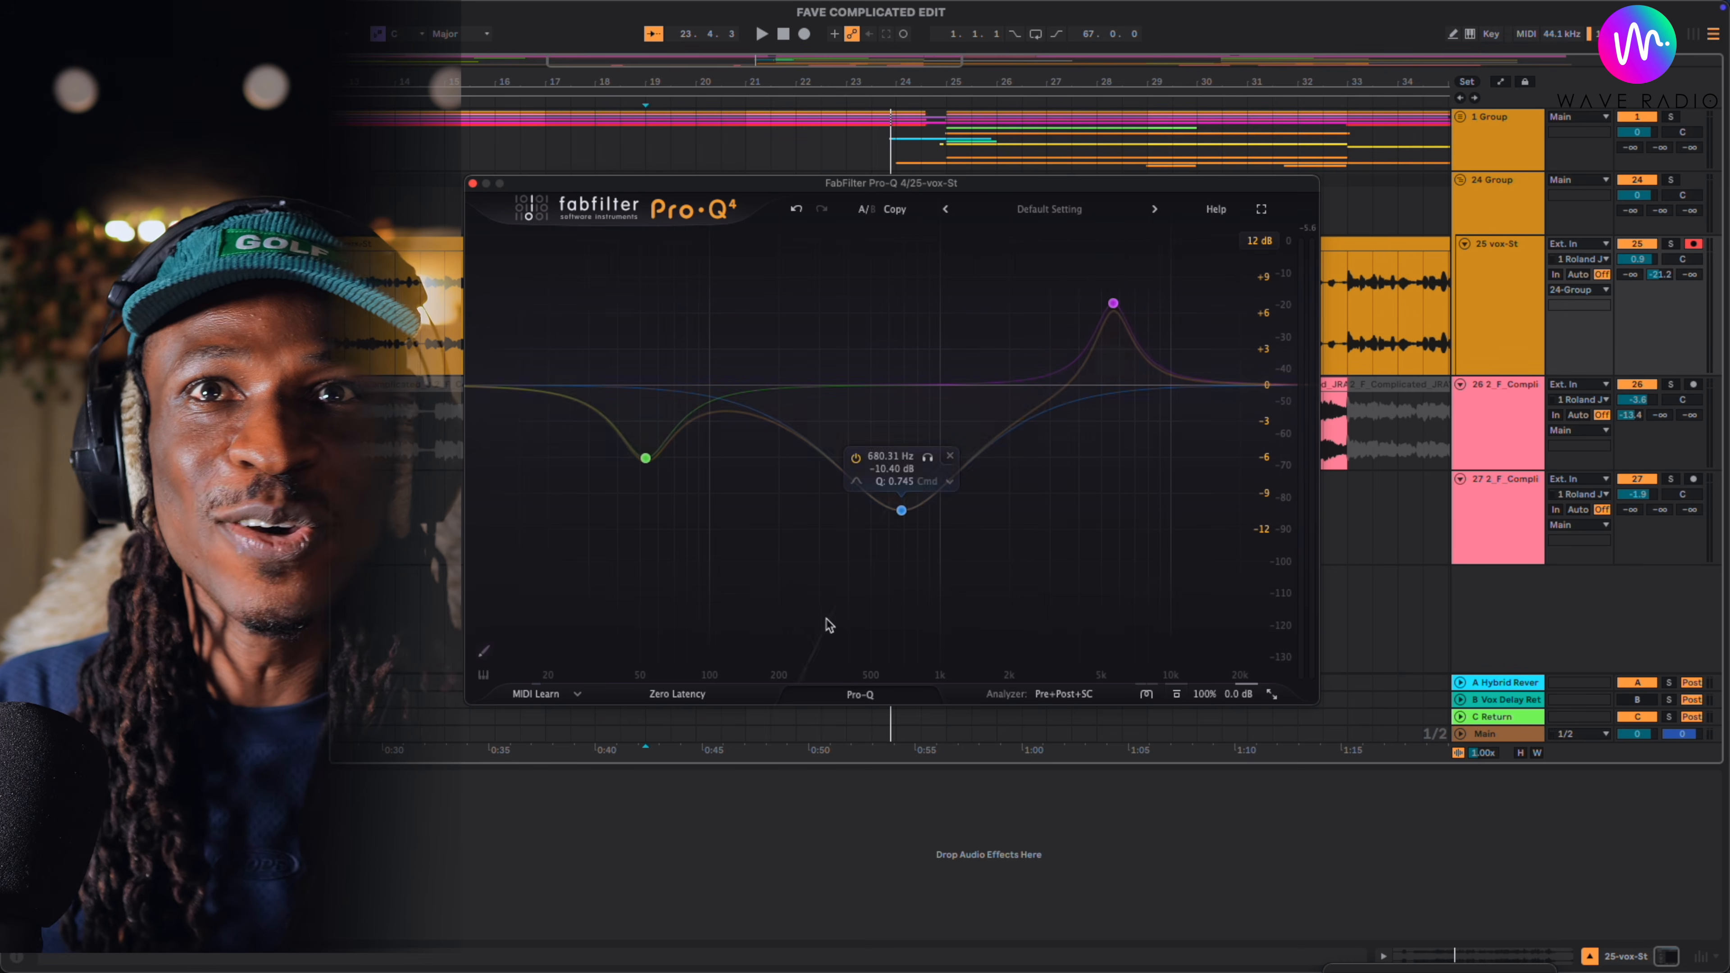
- Play the song, solo the 25 vox-St track to audition the sketched EQ curve, and stop playback
{"action": "key", "text": "space"}
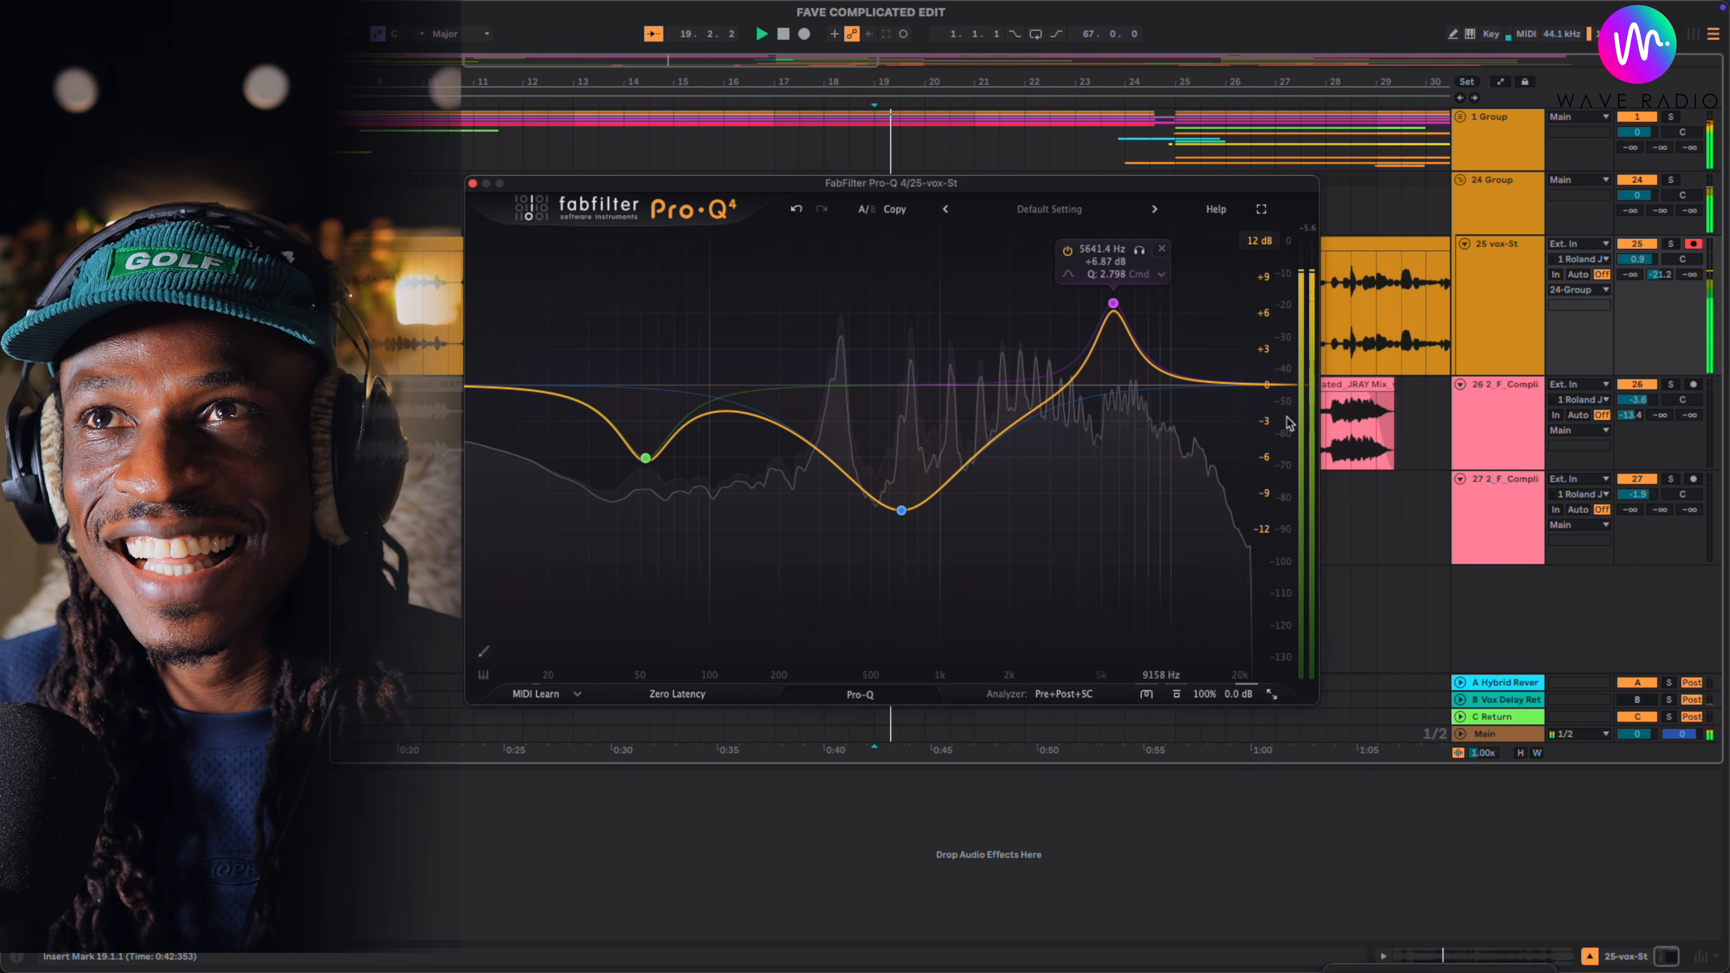
{"action": "left_click", "coordinate": [1671, 244]}
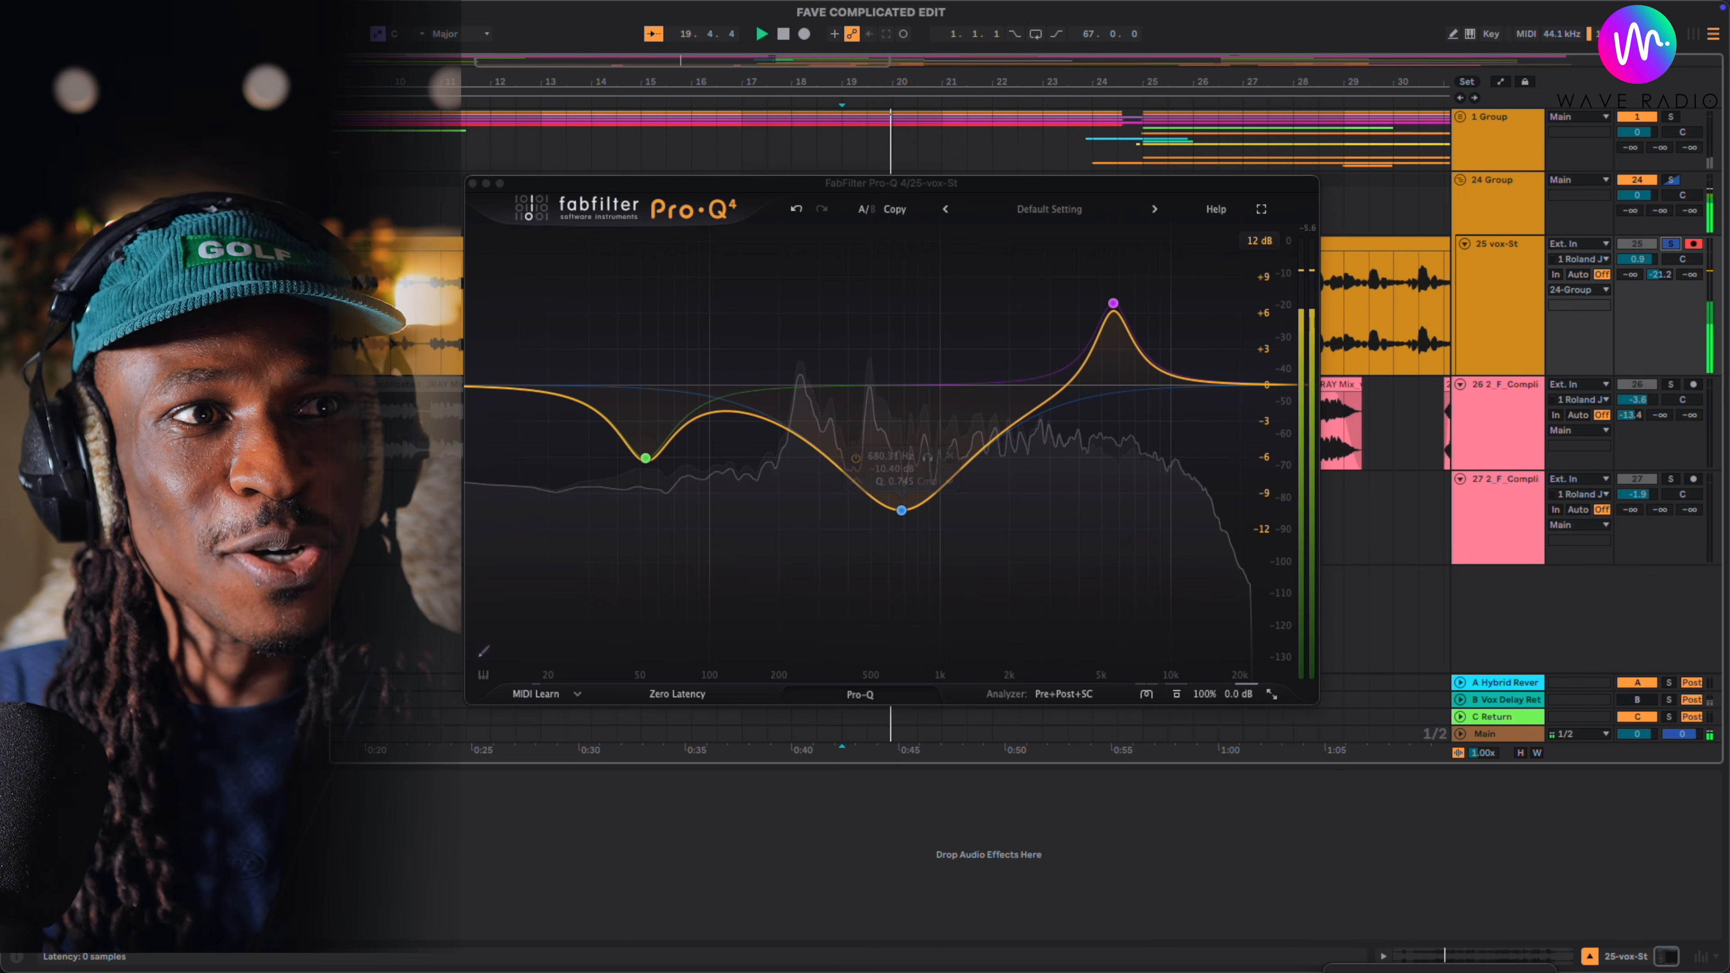
{"action": "left_click", "coordinate": [140, 782]}
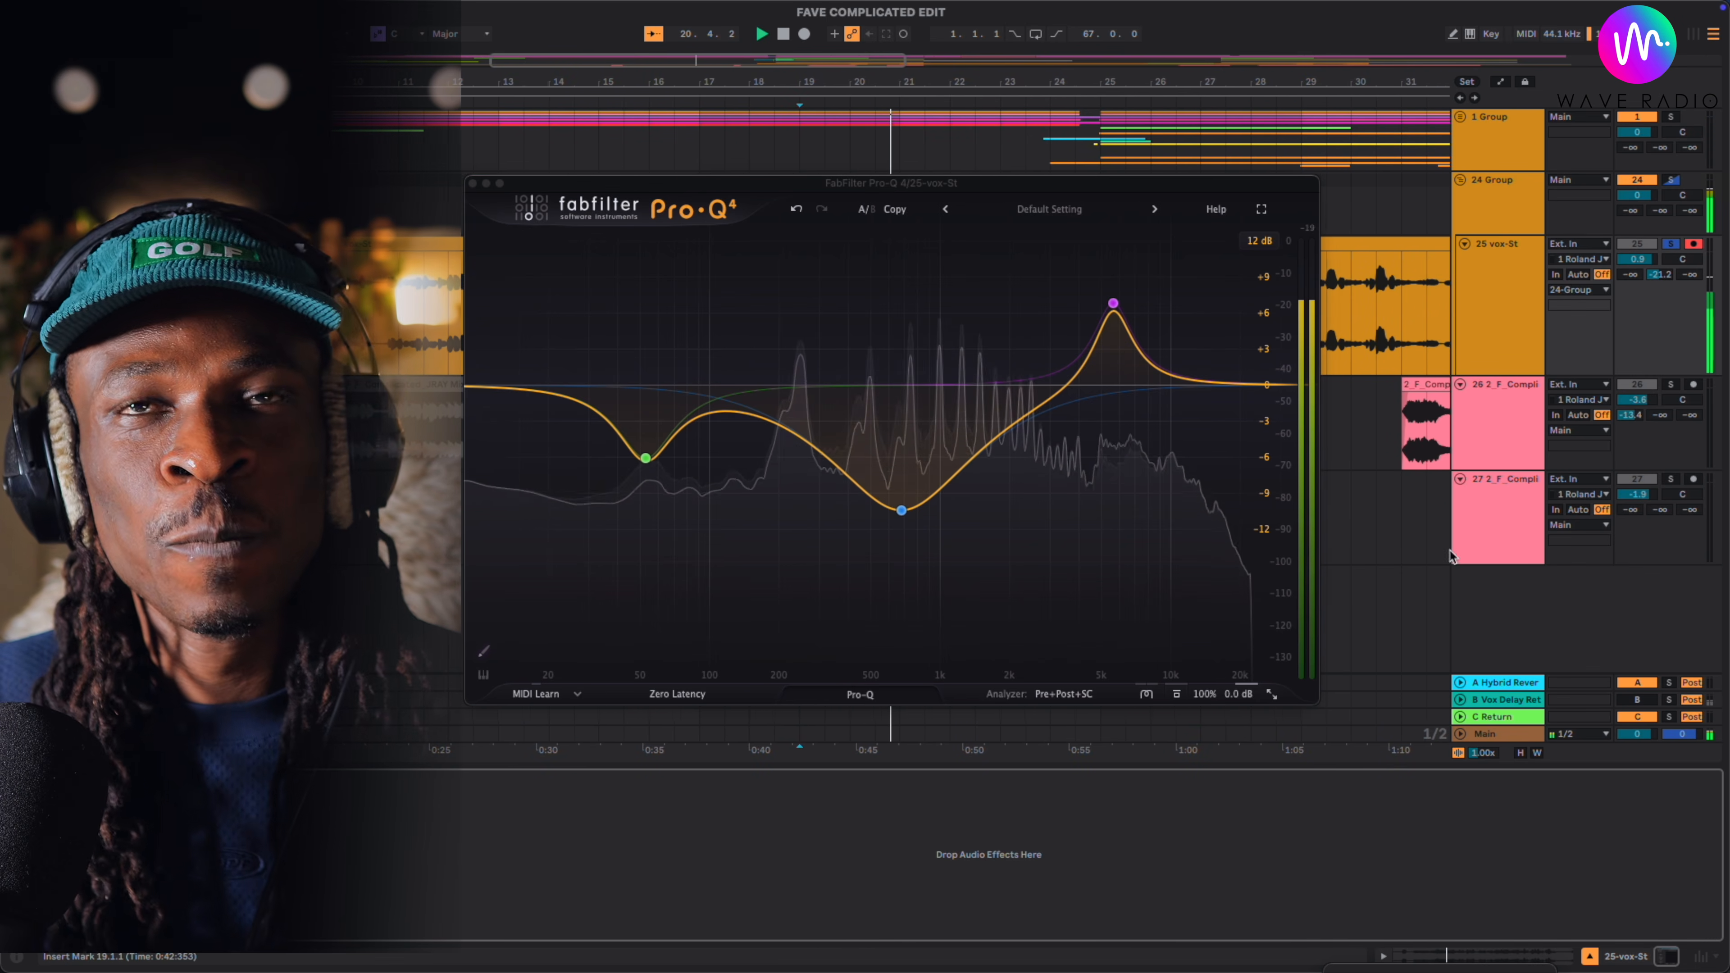
{"action": "key", "text": "space"}
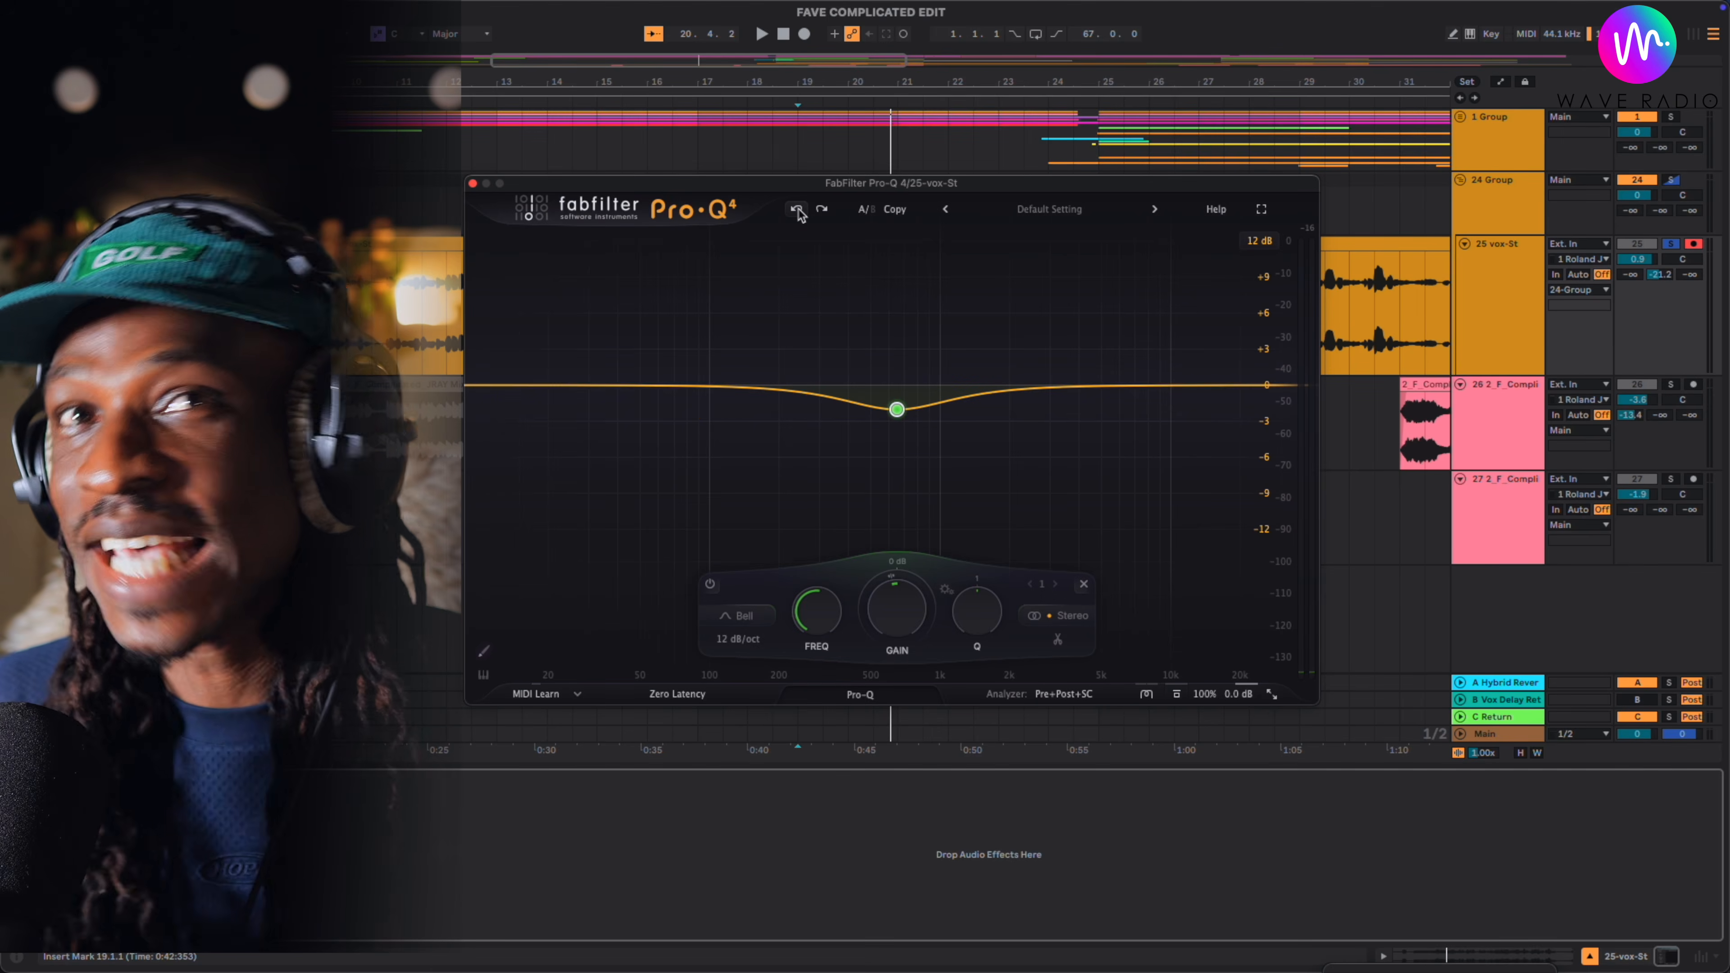
- Undo the sketched EQ bands back to a flat curve and stop playback
{"action": "left_click", "coordinate": [797, 209]}
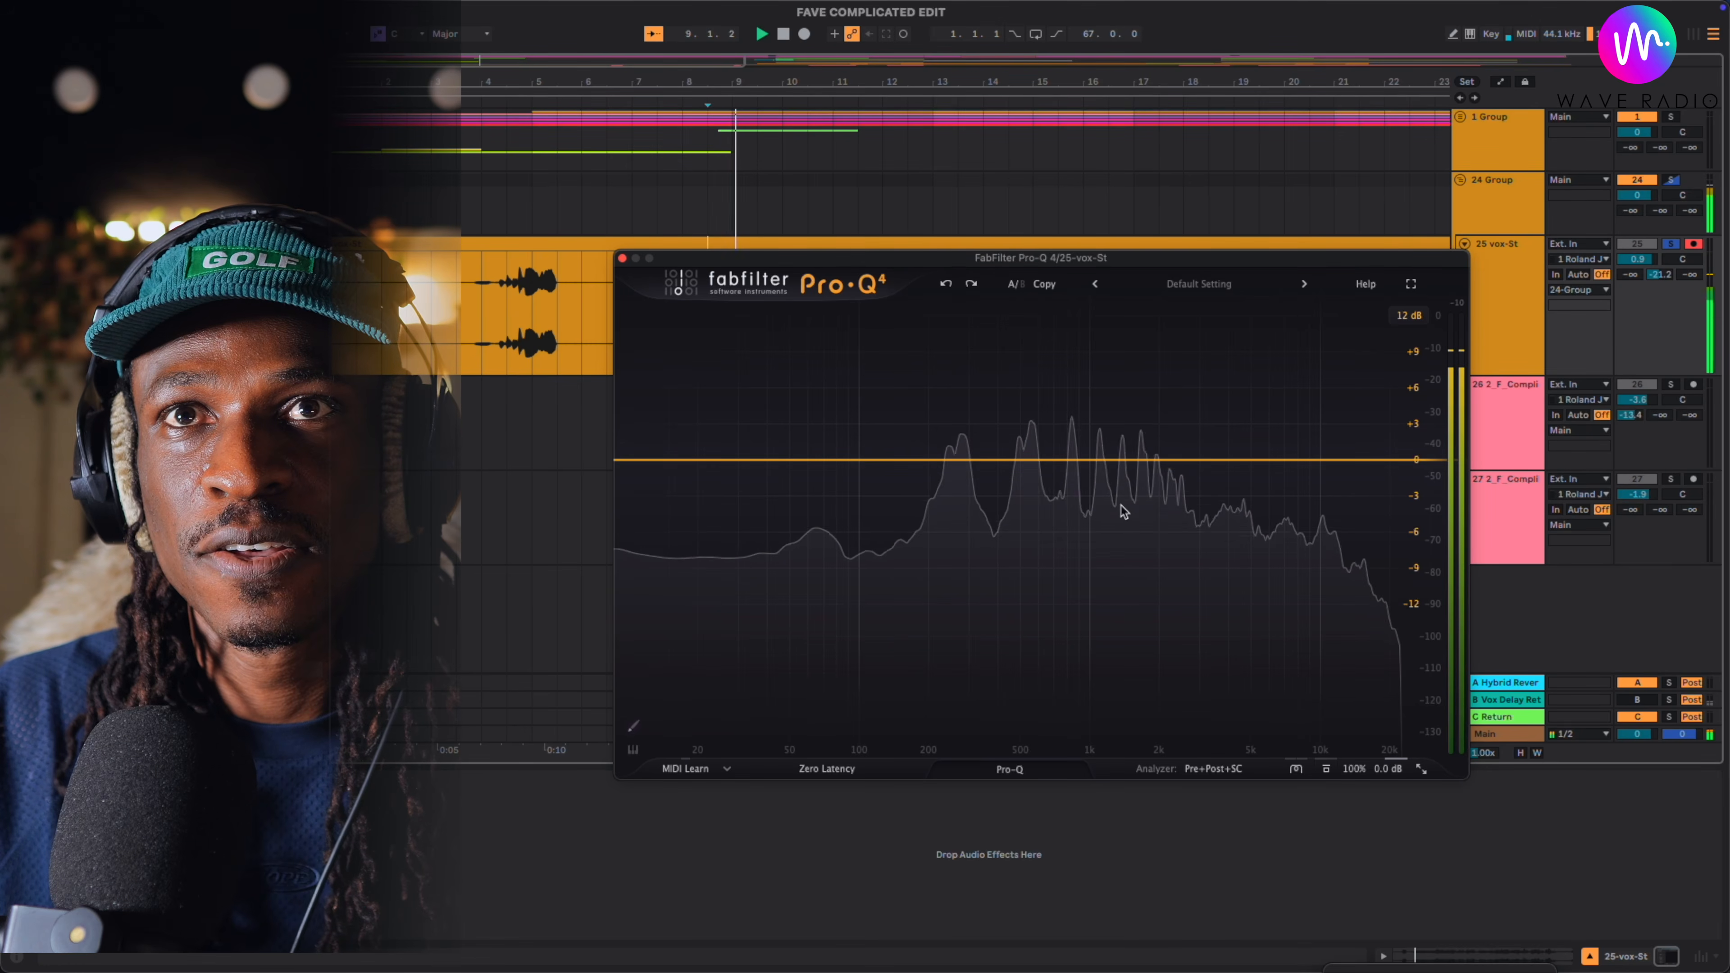
{"action": "key", "text": "space"}
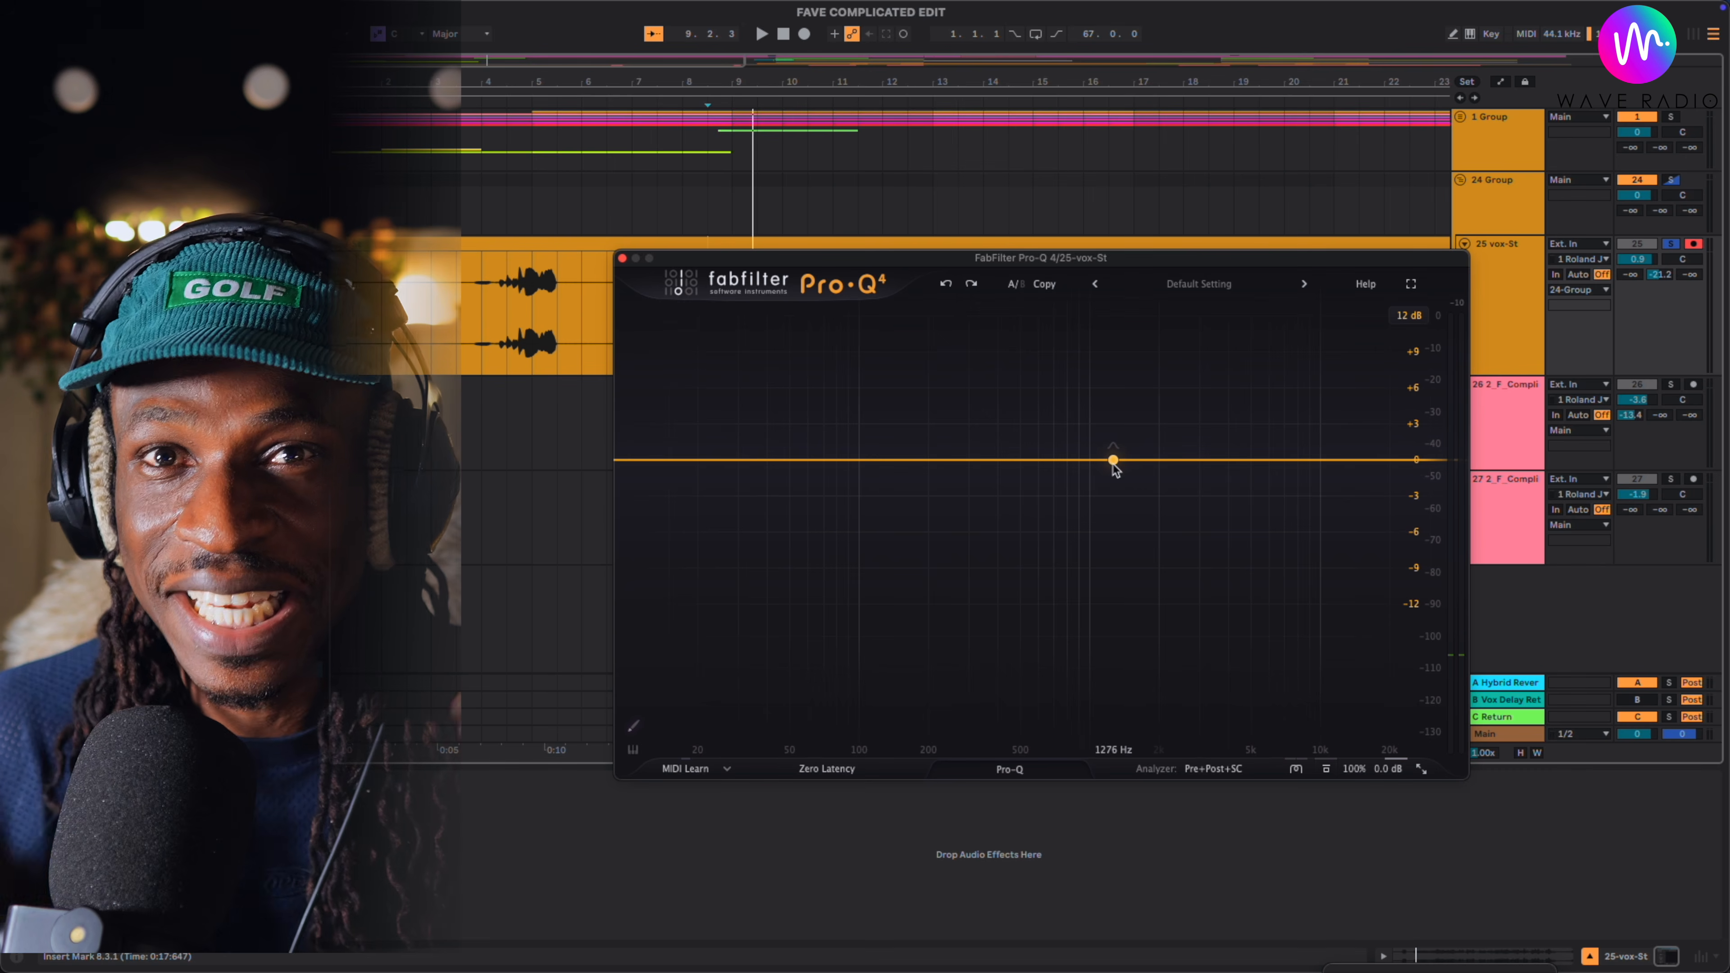
- Add a bell band at about 1276 Hz, make it spectral, and move it to about 927 Hz
{"action": "left_click", "coordinate": [1114, 461]}
{"action": "key", "text": "space"}
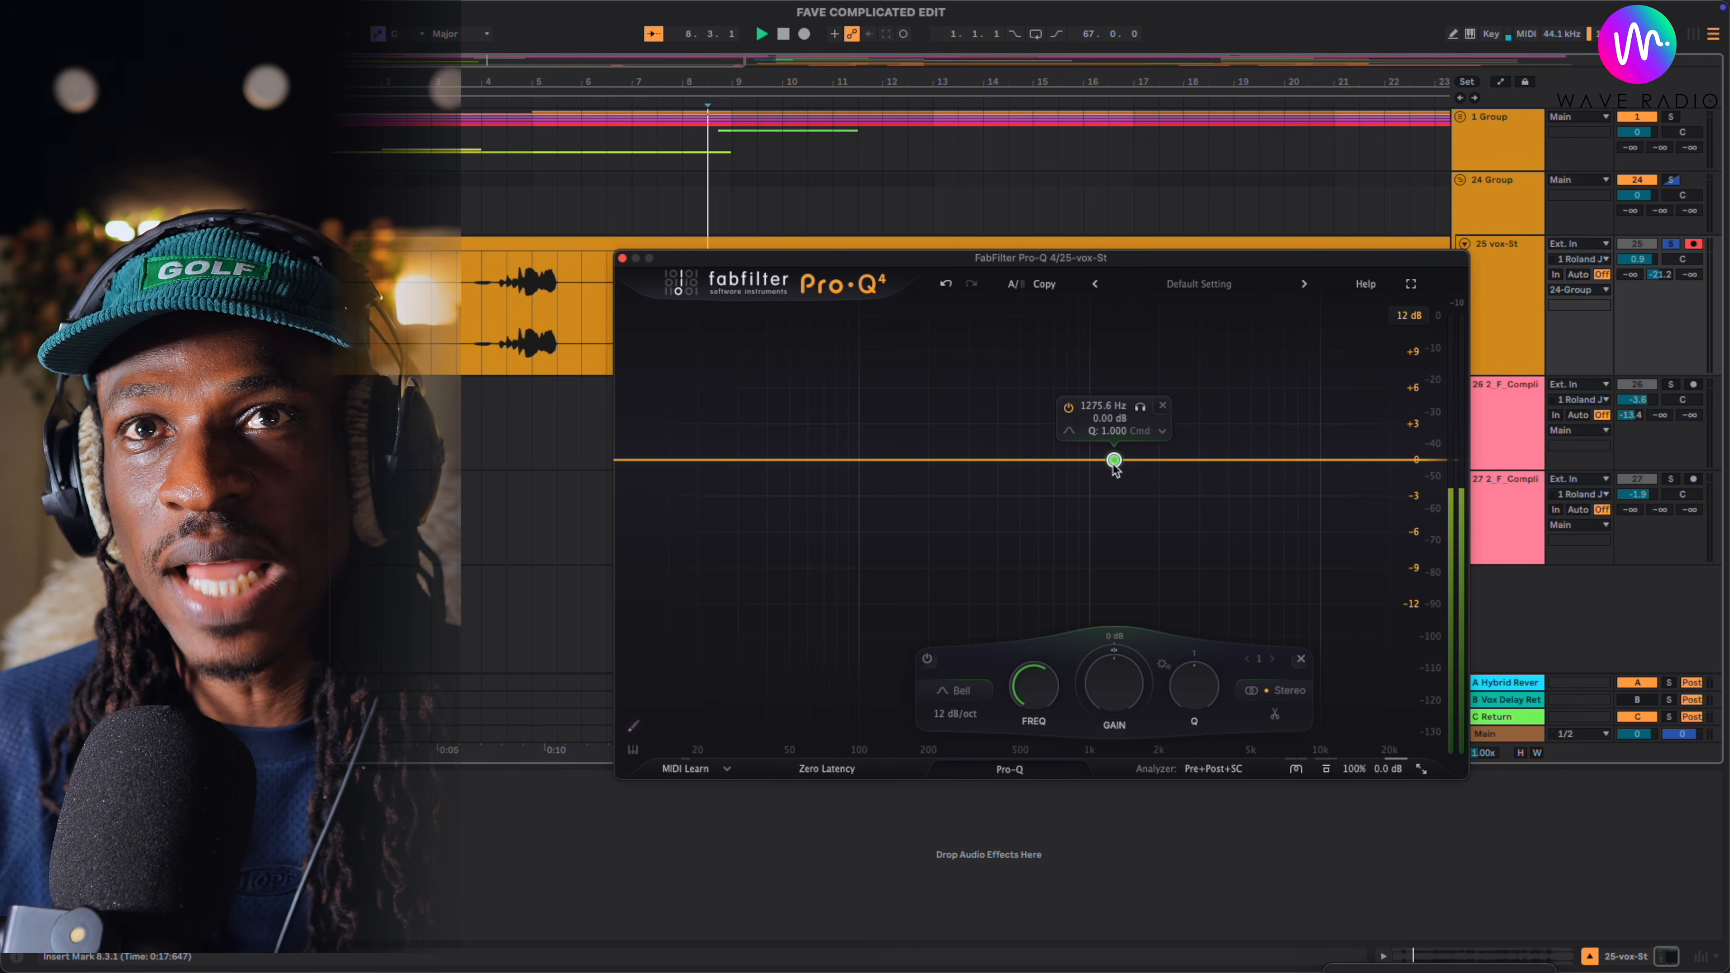
{"action": "right_click", "coordinate": [1115, 466]}
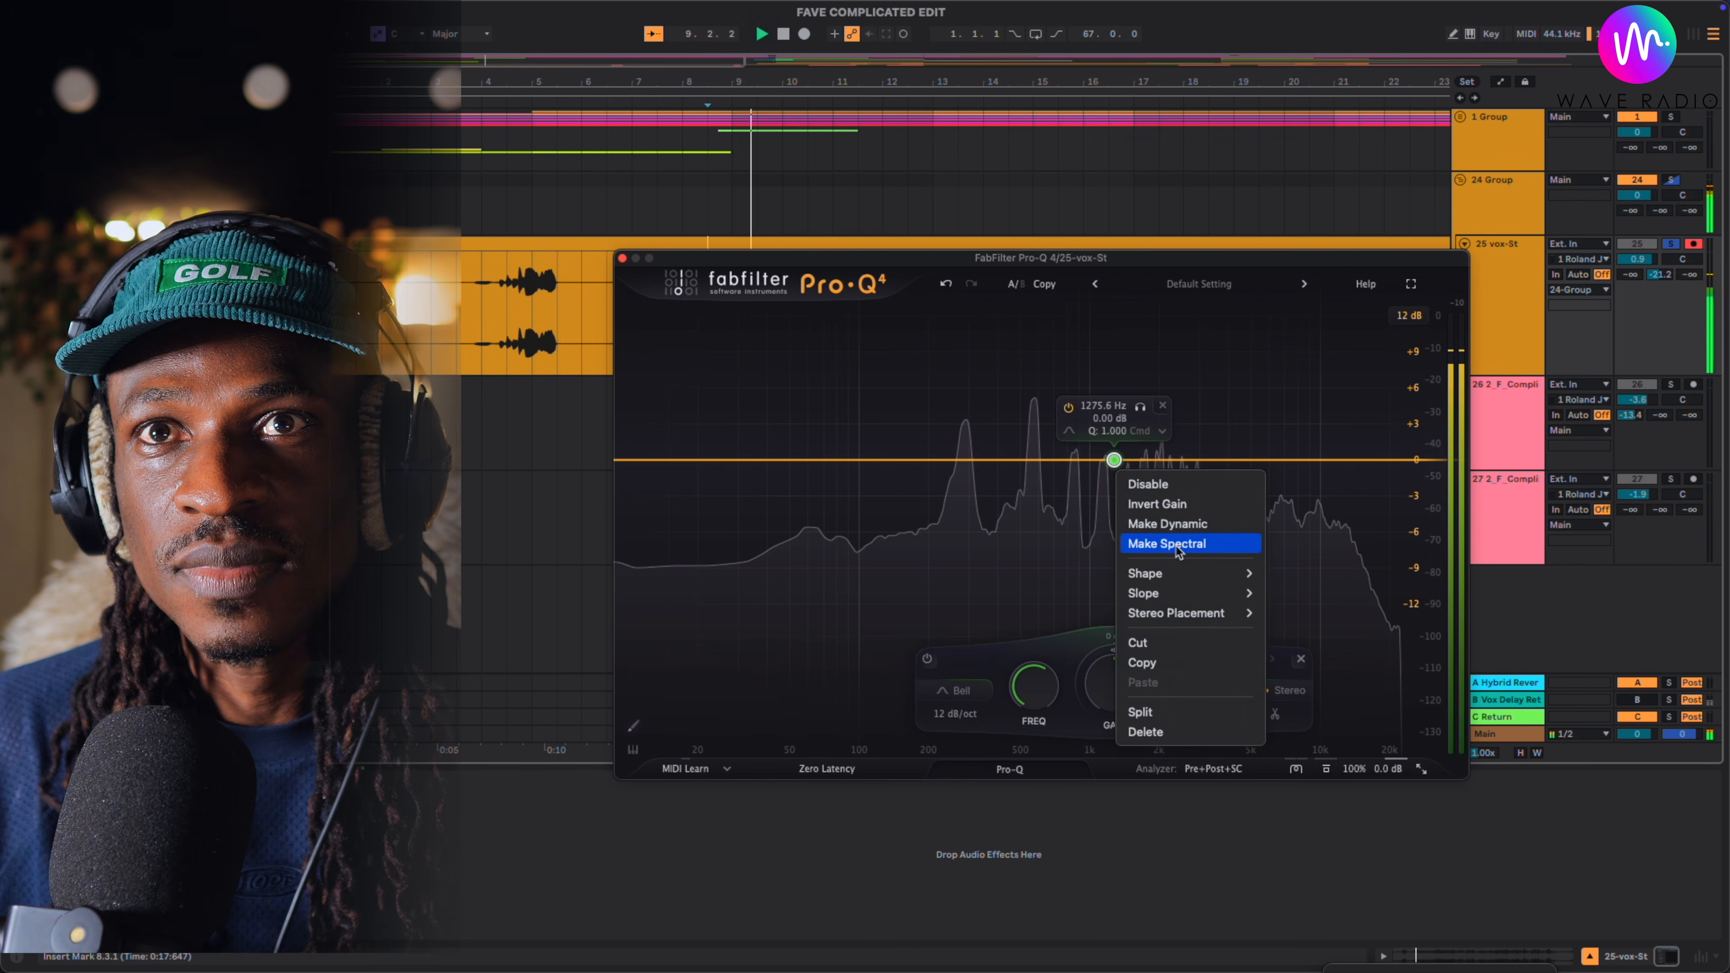
{"action": "left_click", "coordinate": [1167, 557]}
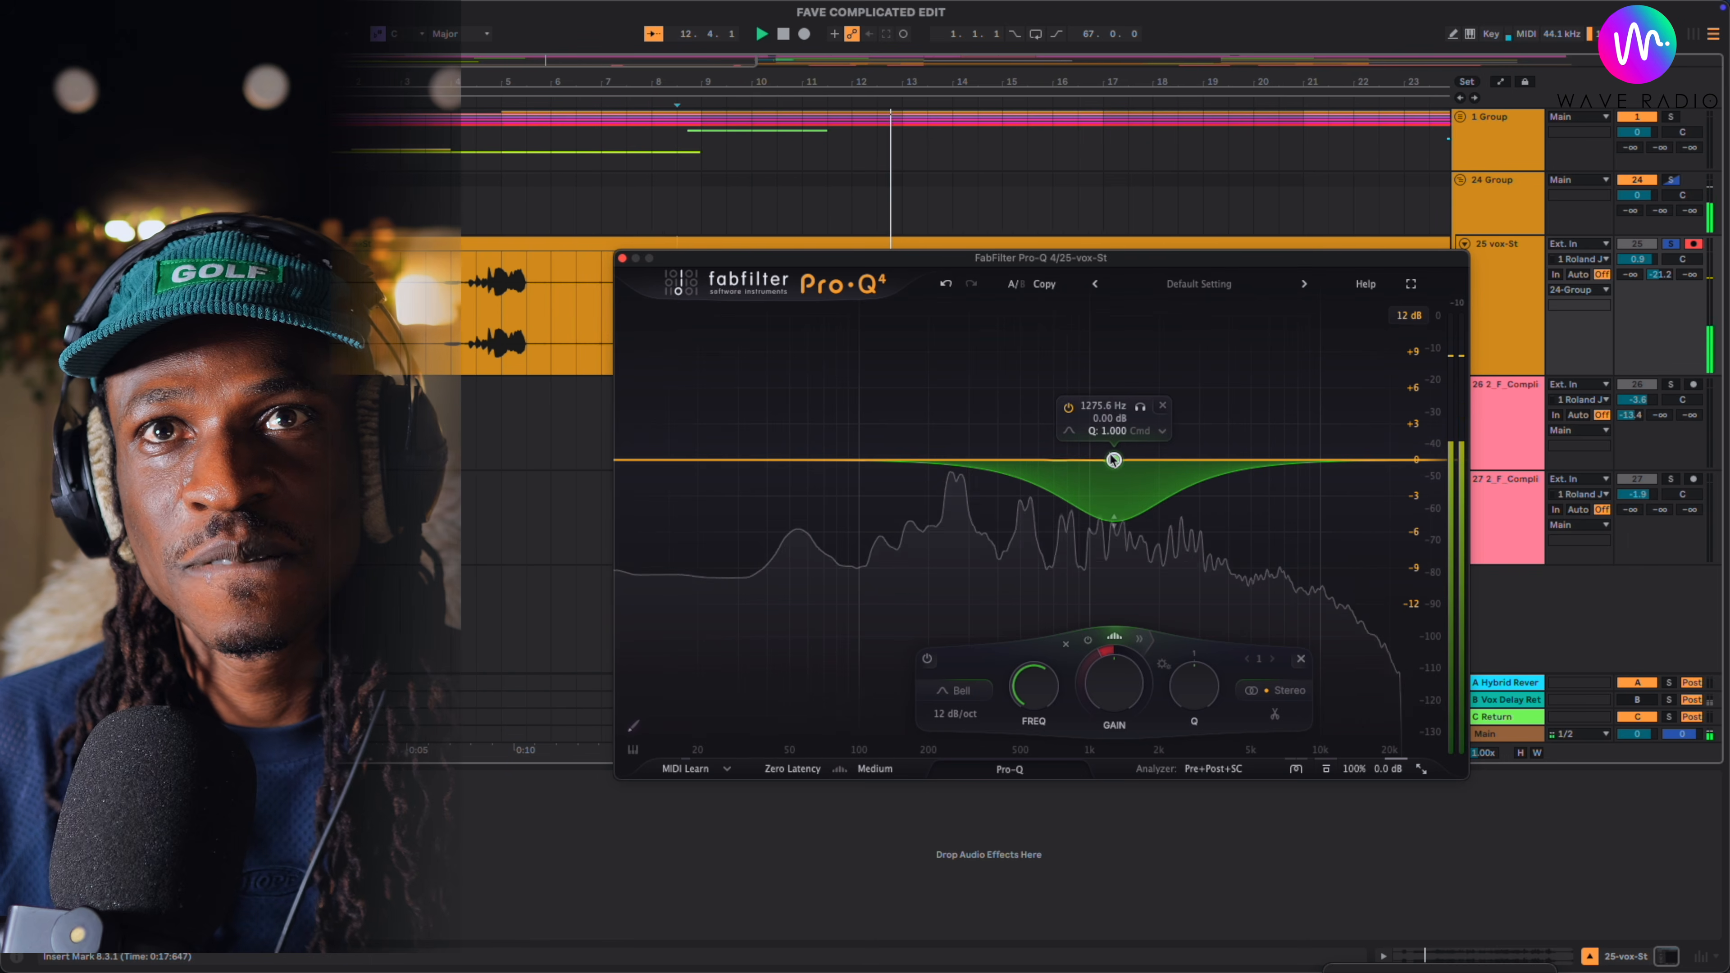
{"action": "left_click_drag", "start_coordinate": [1115, 461], "coordinate": [1082, 463]}
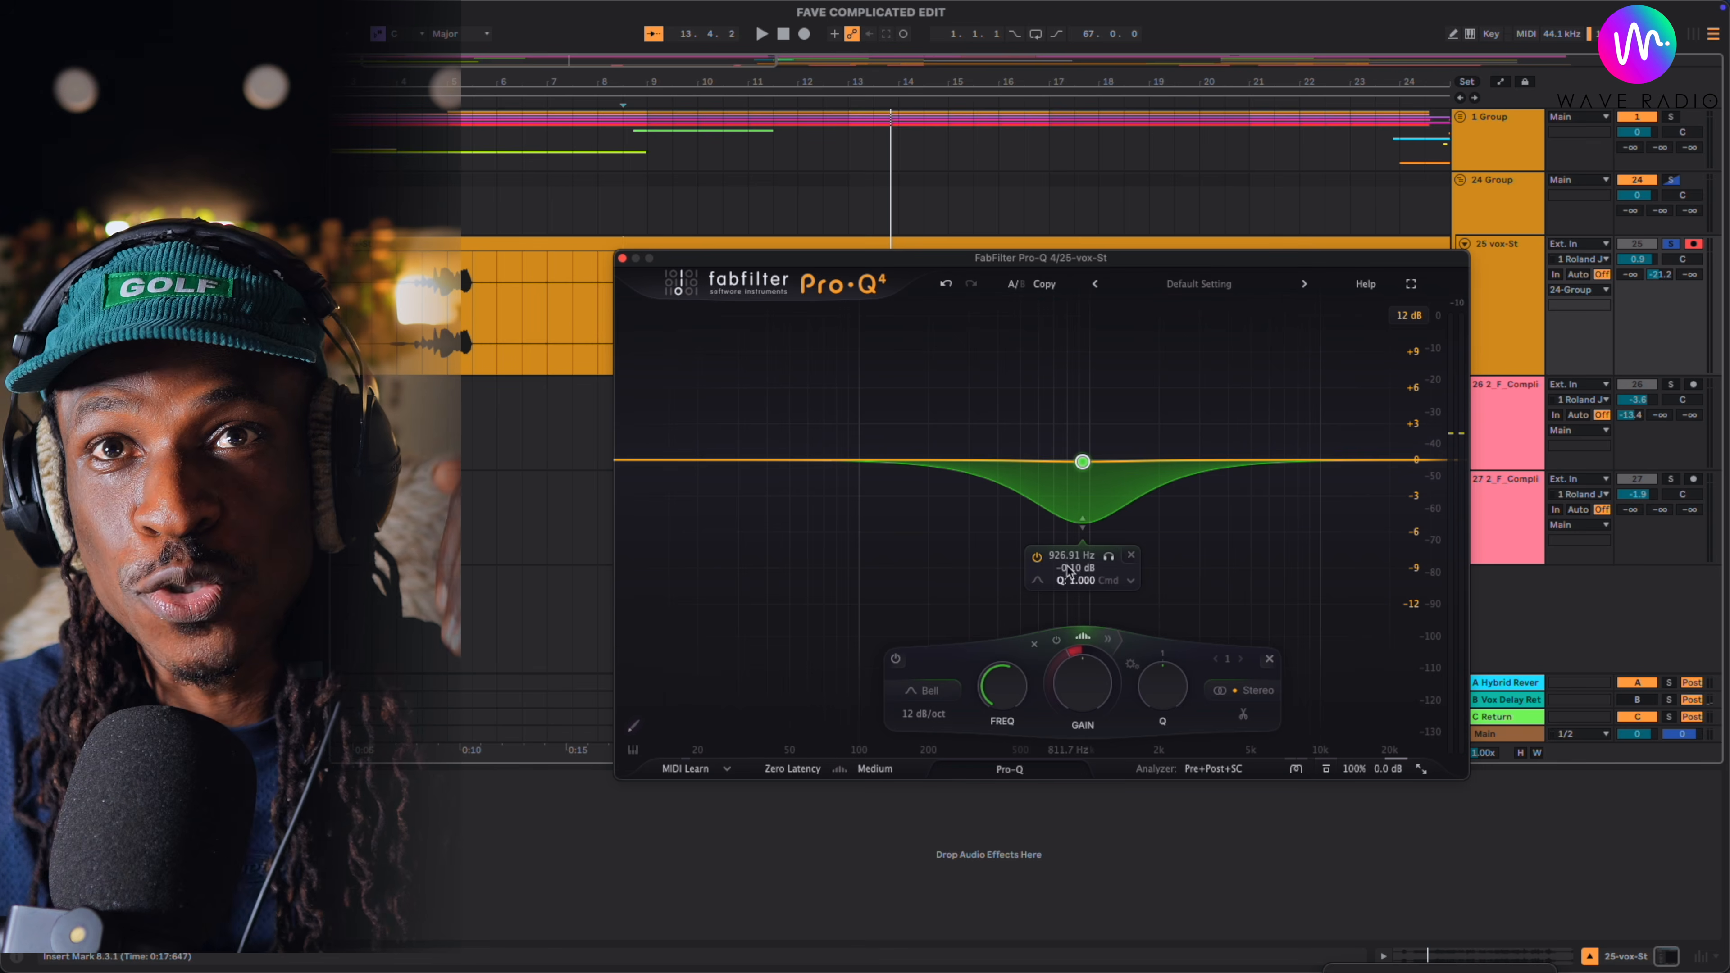
- Clear the 927 Hz band's spectral processing, audition it as an ordinary dynamic band, and switch Spectral mode back on
{"action": "right_click", "coordinate": [1083, 464]}
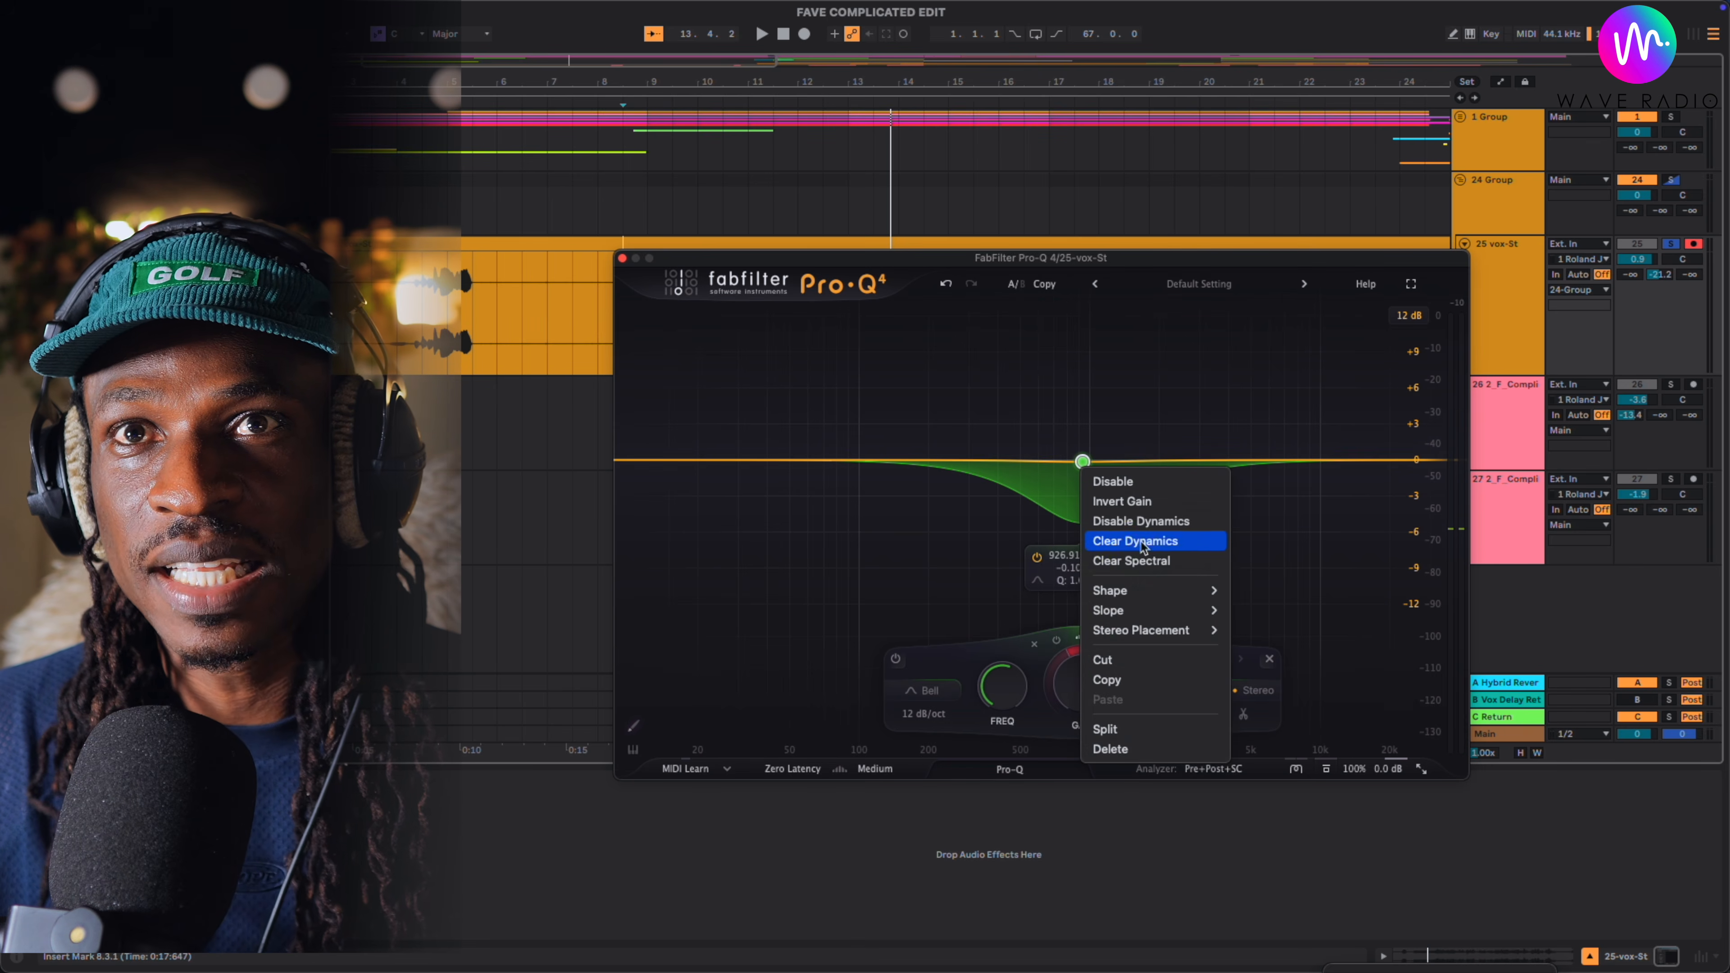
{"action": "left_click", "coordinate": [1131, 561]}
{"action": "right_click", "coordinate": [1082, 464]}
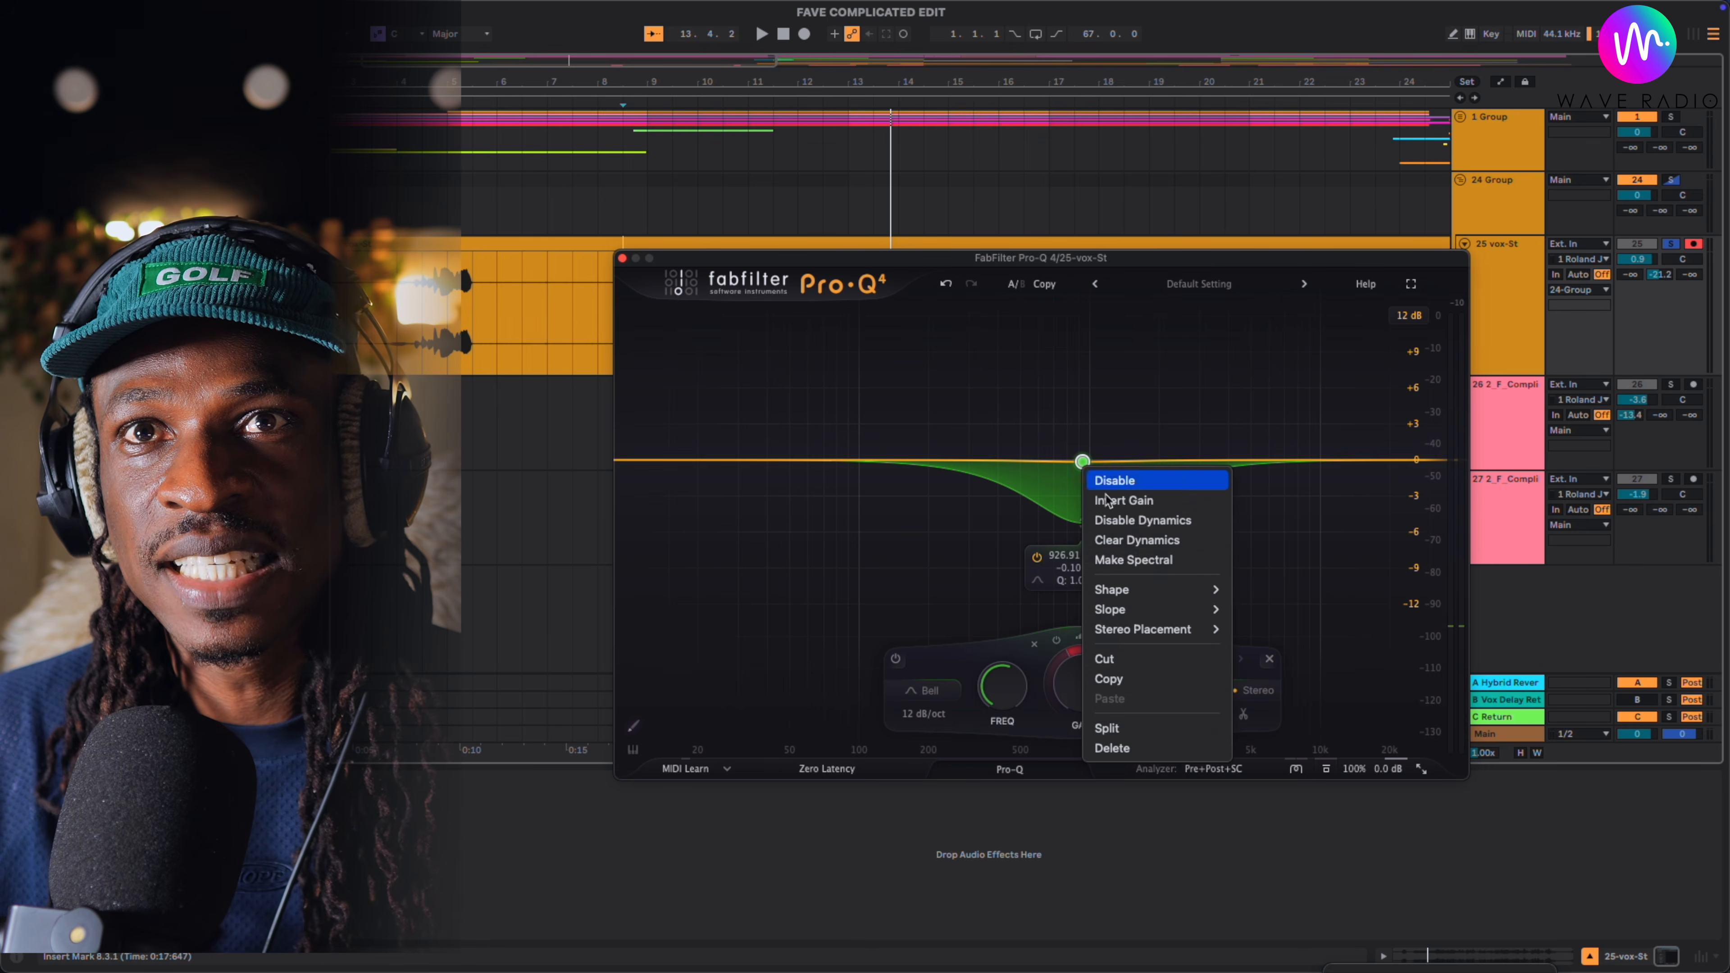
{"action": "left_click", "coordinate": [1023, 464]}
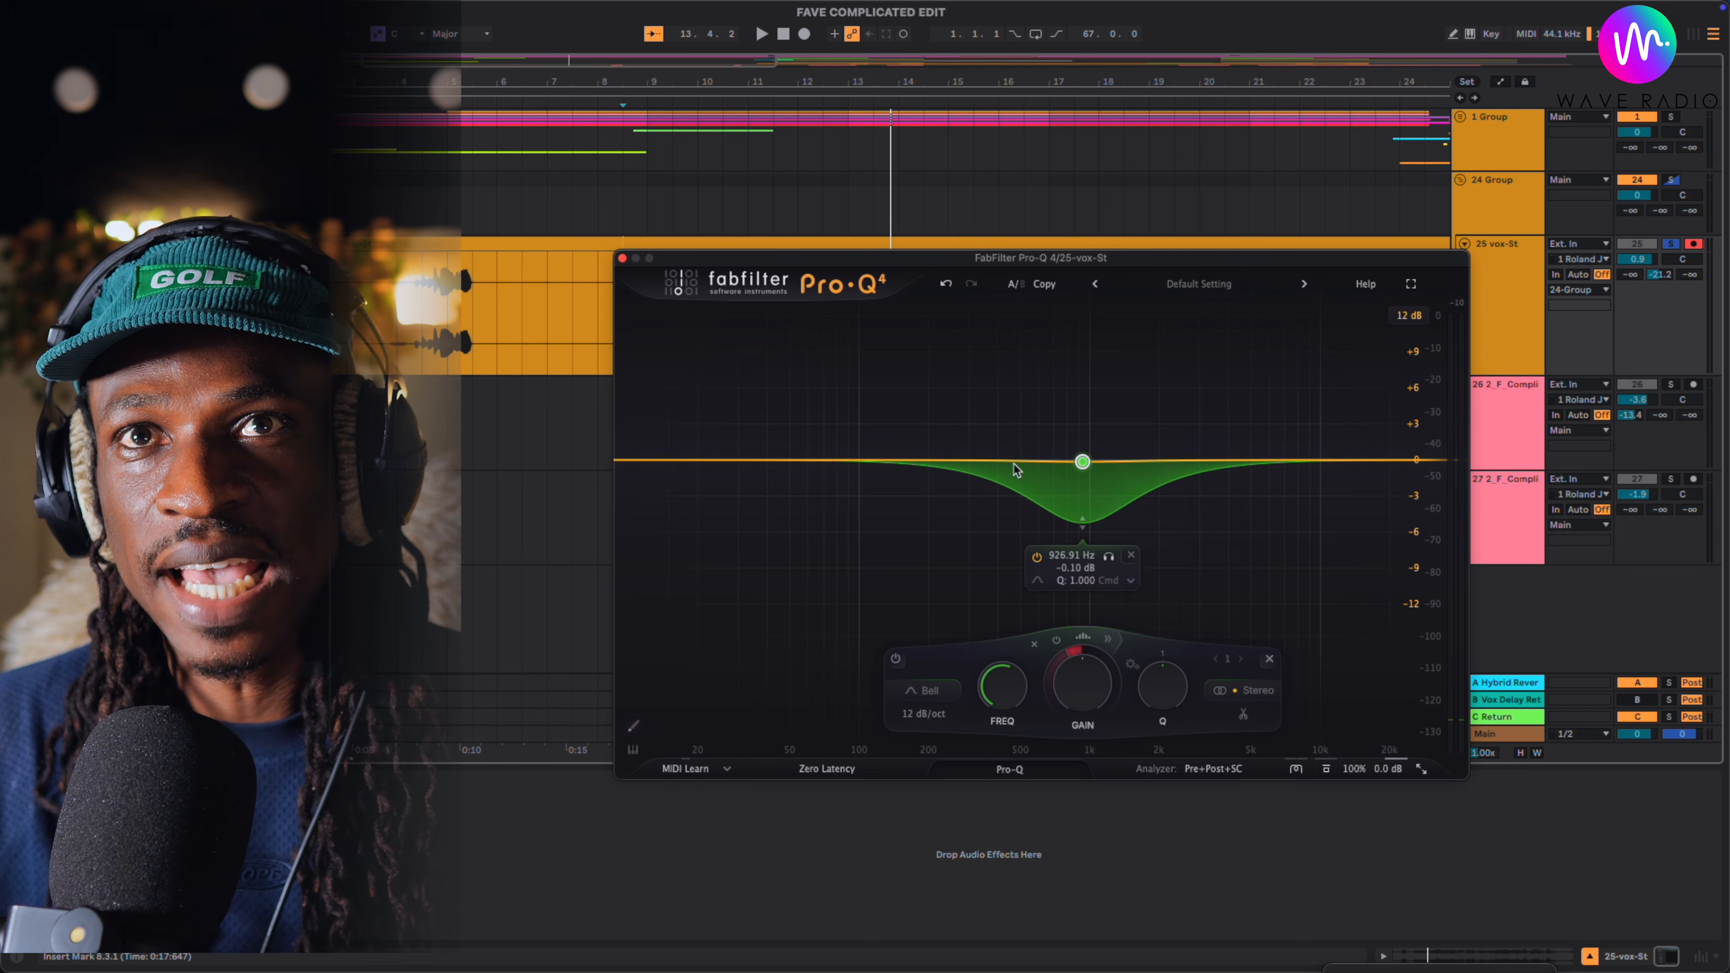
{"action": "key", "text": "space"}
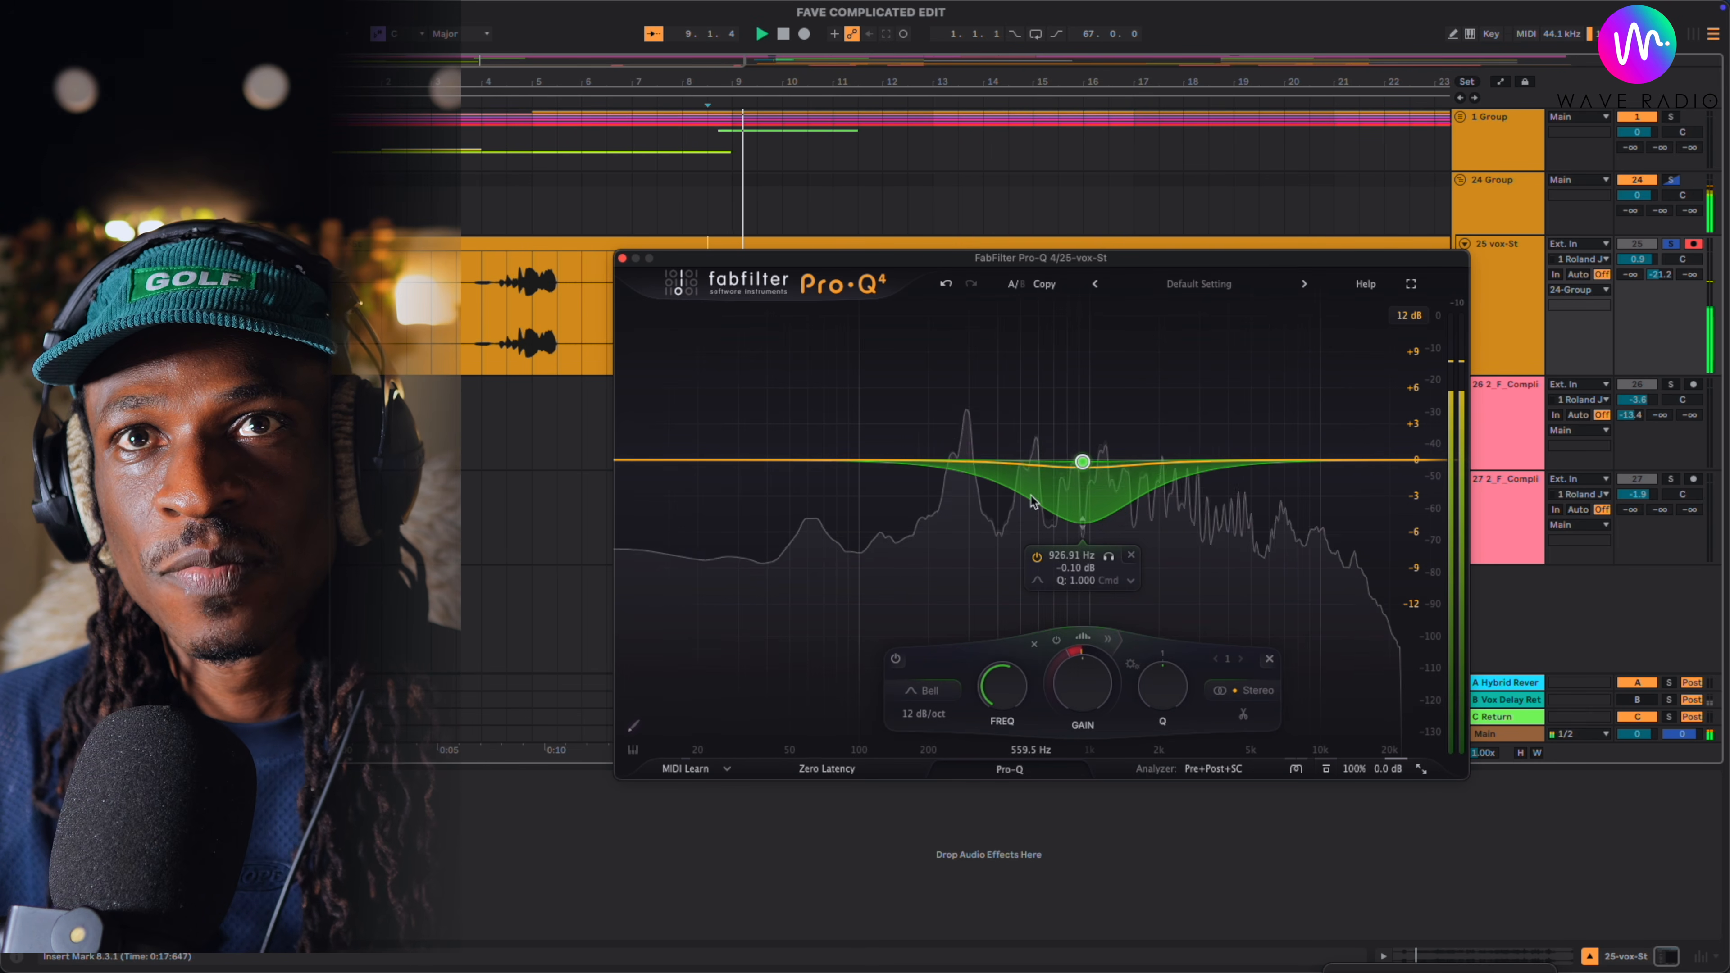
{"action": "key", "text": "space"}
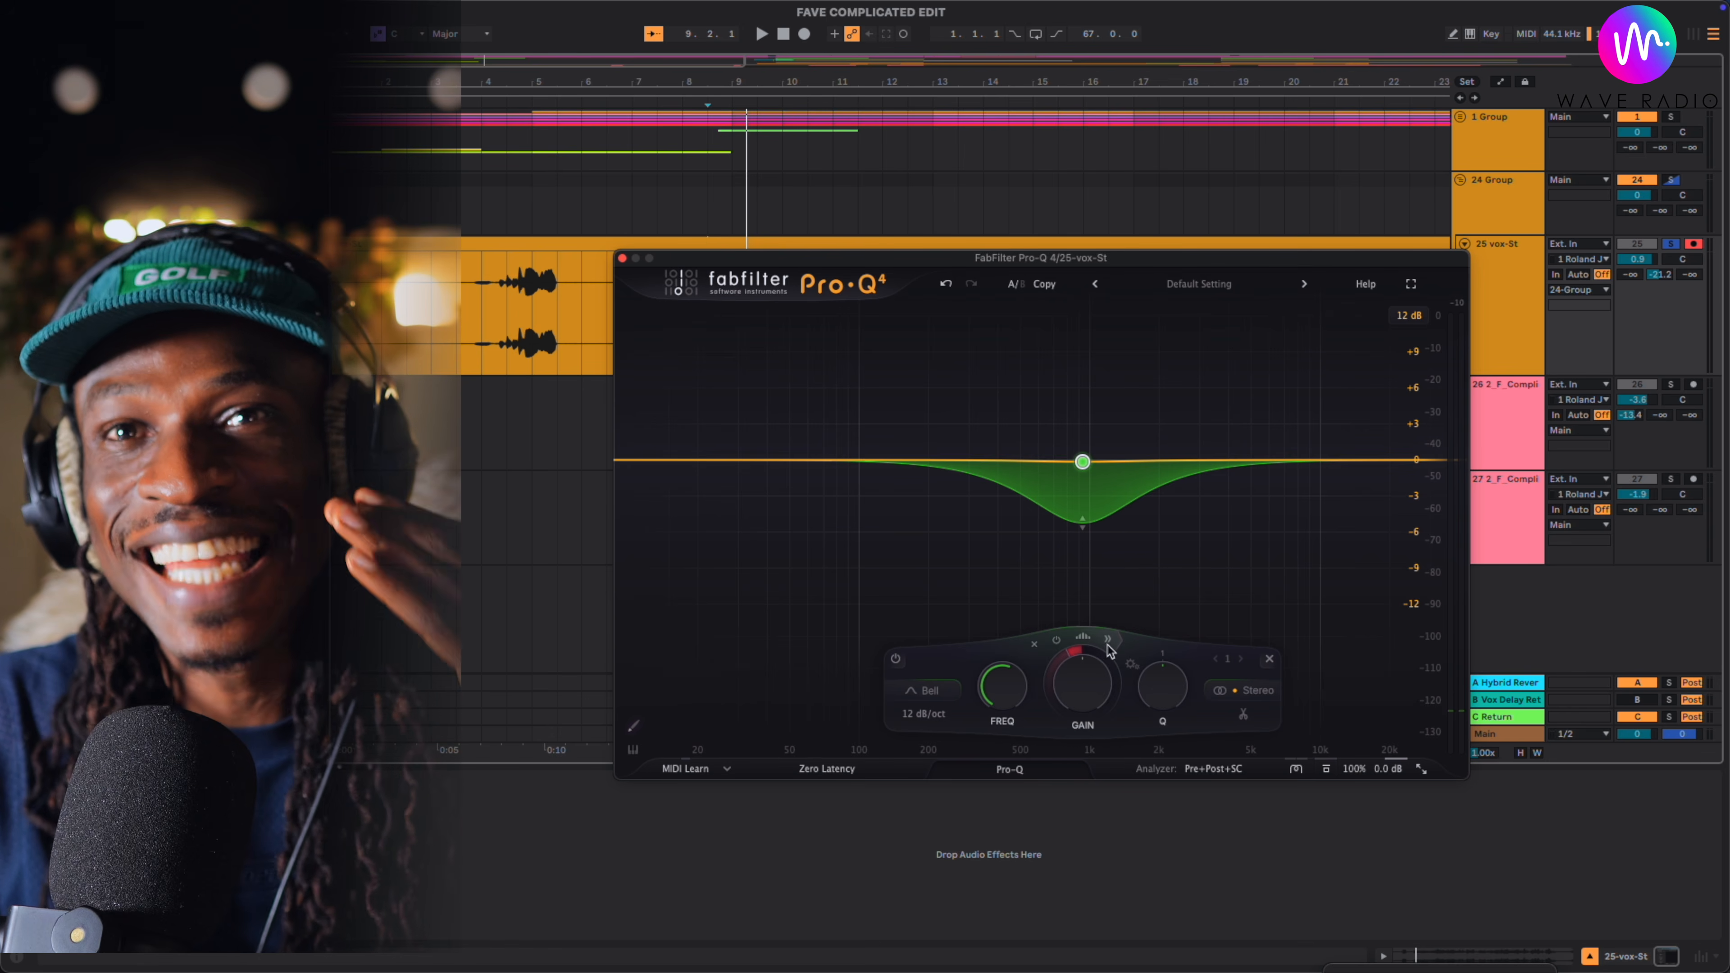
{"action": "left_click", "coordinate": [1083, 640]}
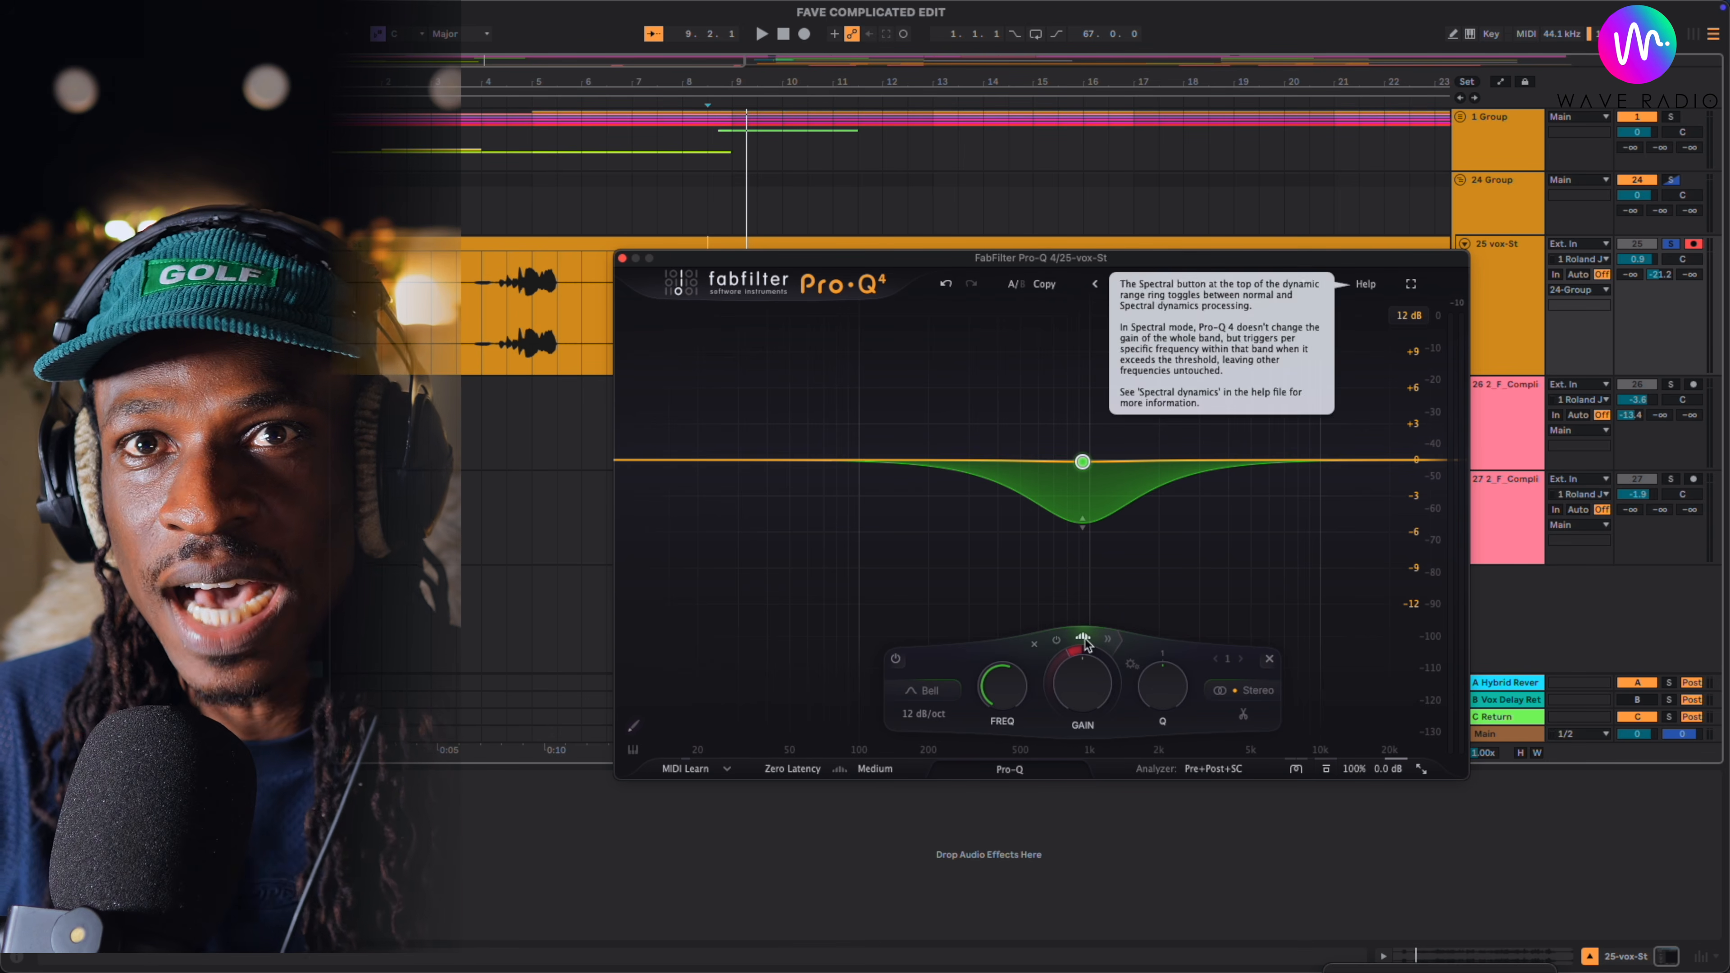
{"action": "left_click", "coordinate": [1084, 641]}
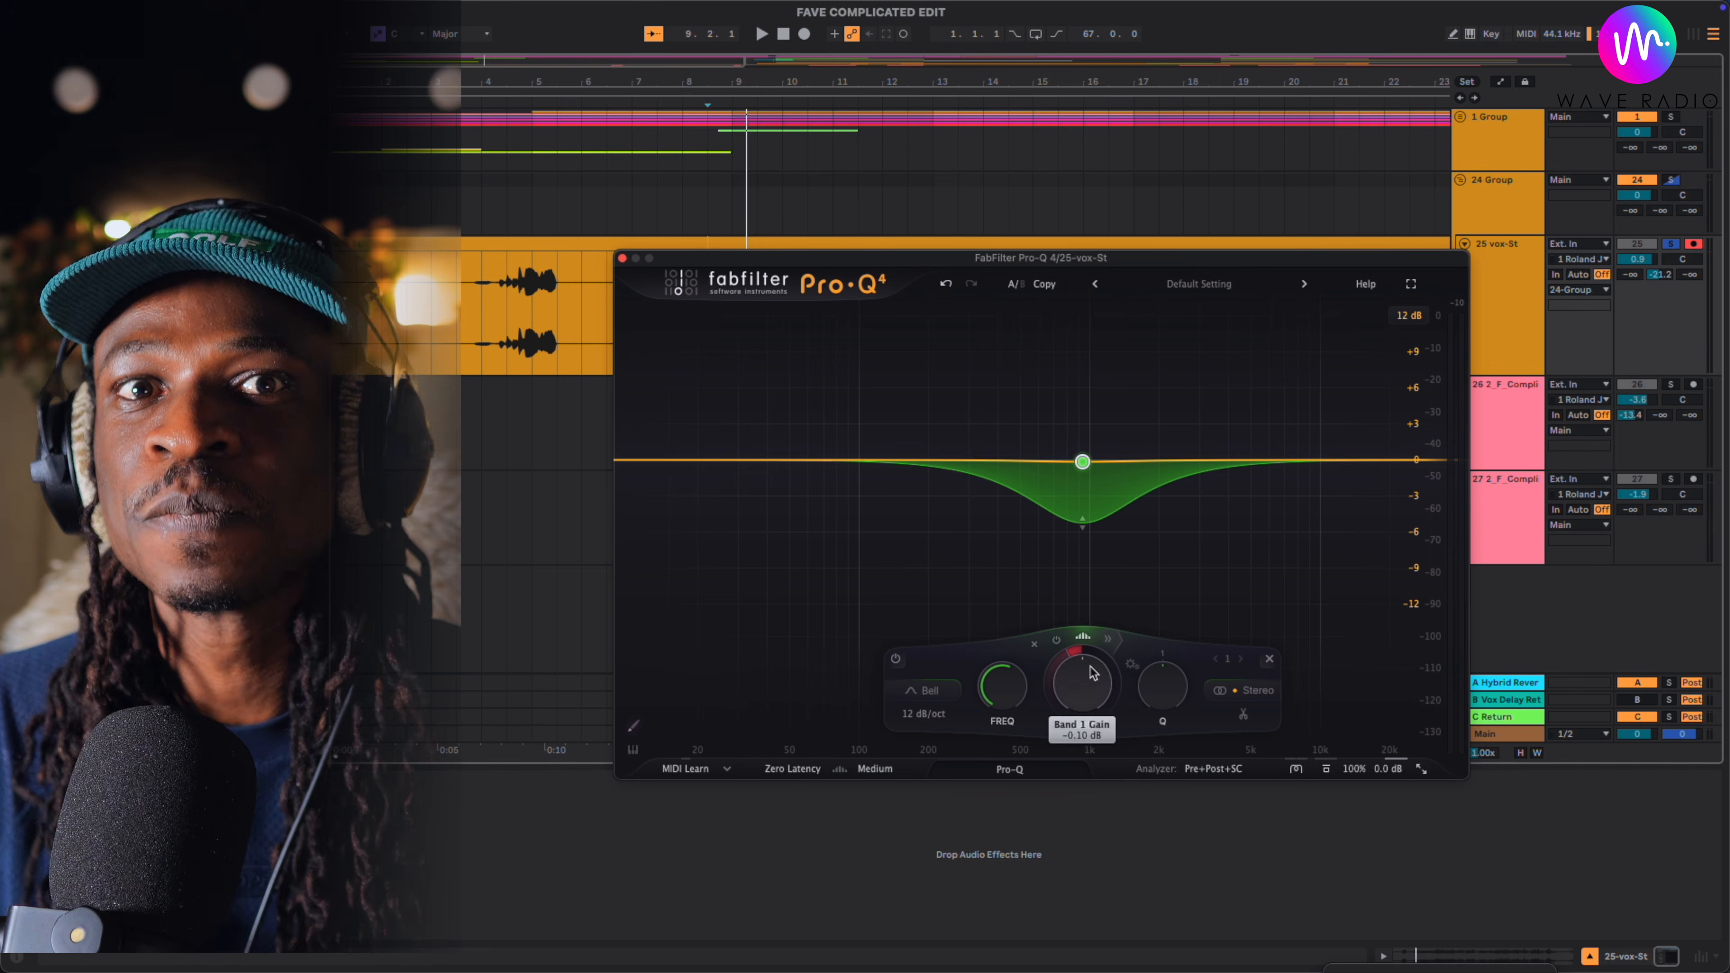
- Expand the band's dynamics controls and raise its spectral density above 50% while the vocal plays
{"action": "left_click", "coordinate": [1110, 640]}
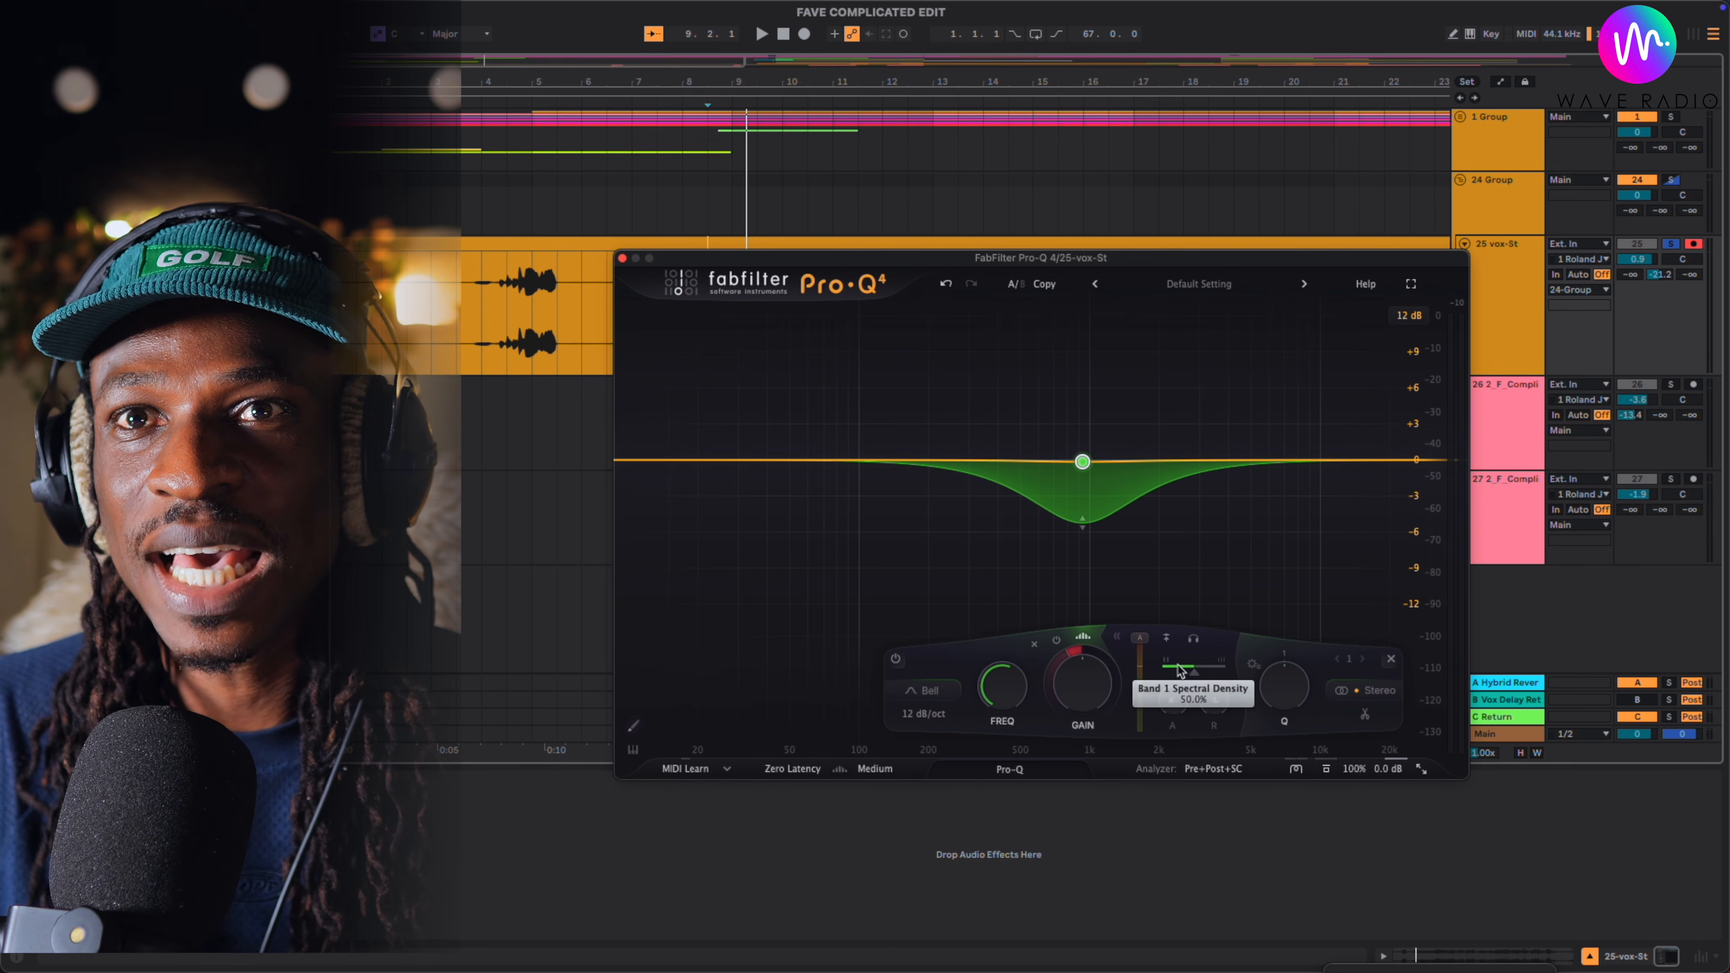
{"action": "mouse_move", "coordinate": [1185, 673]}
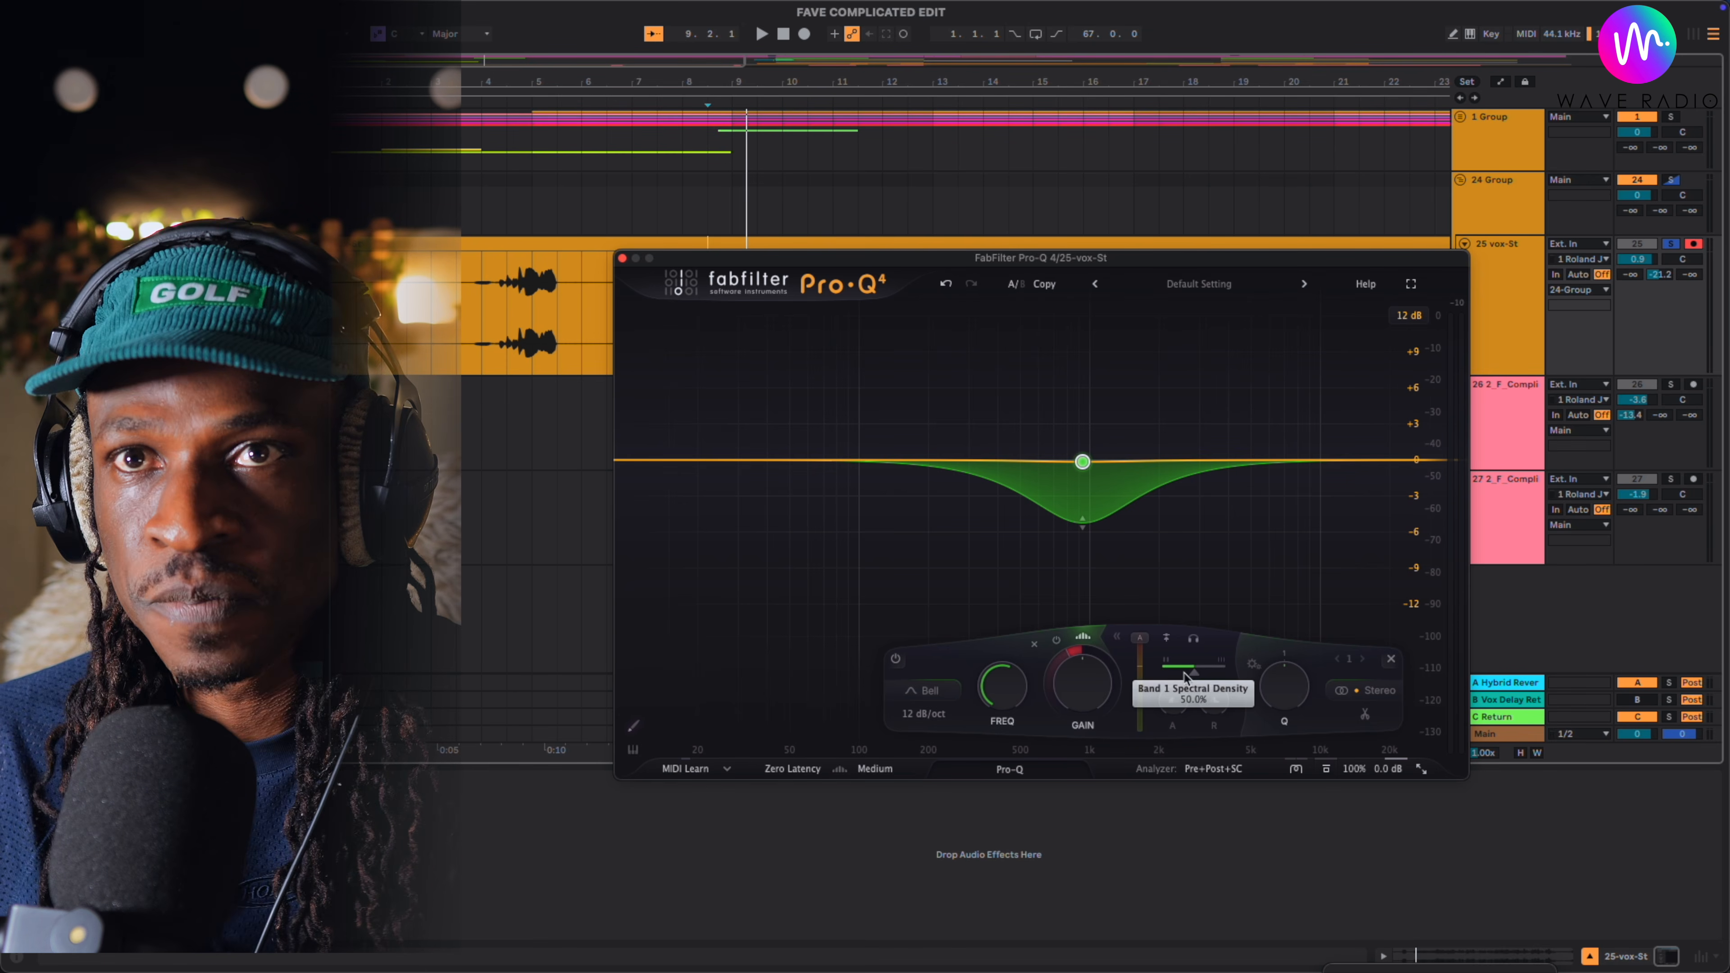
{"action": "key", "text": "space"}
{"action": "left_click_drag", "start_coordinate": [1197, 678], "coordinate": [1223, 677]}
{"action": "key", "text": "space"}
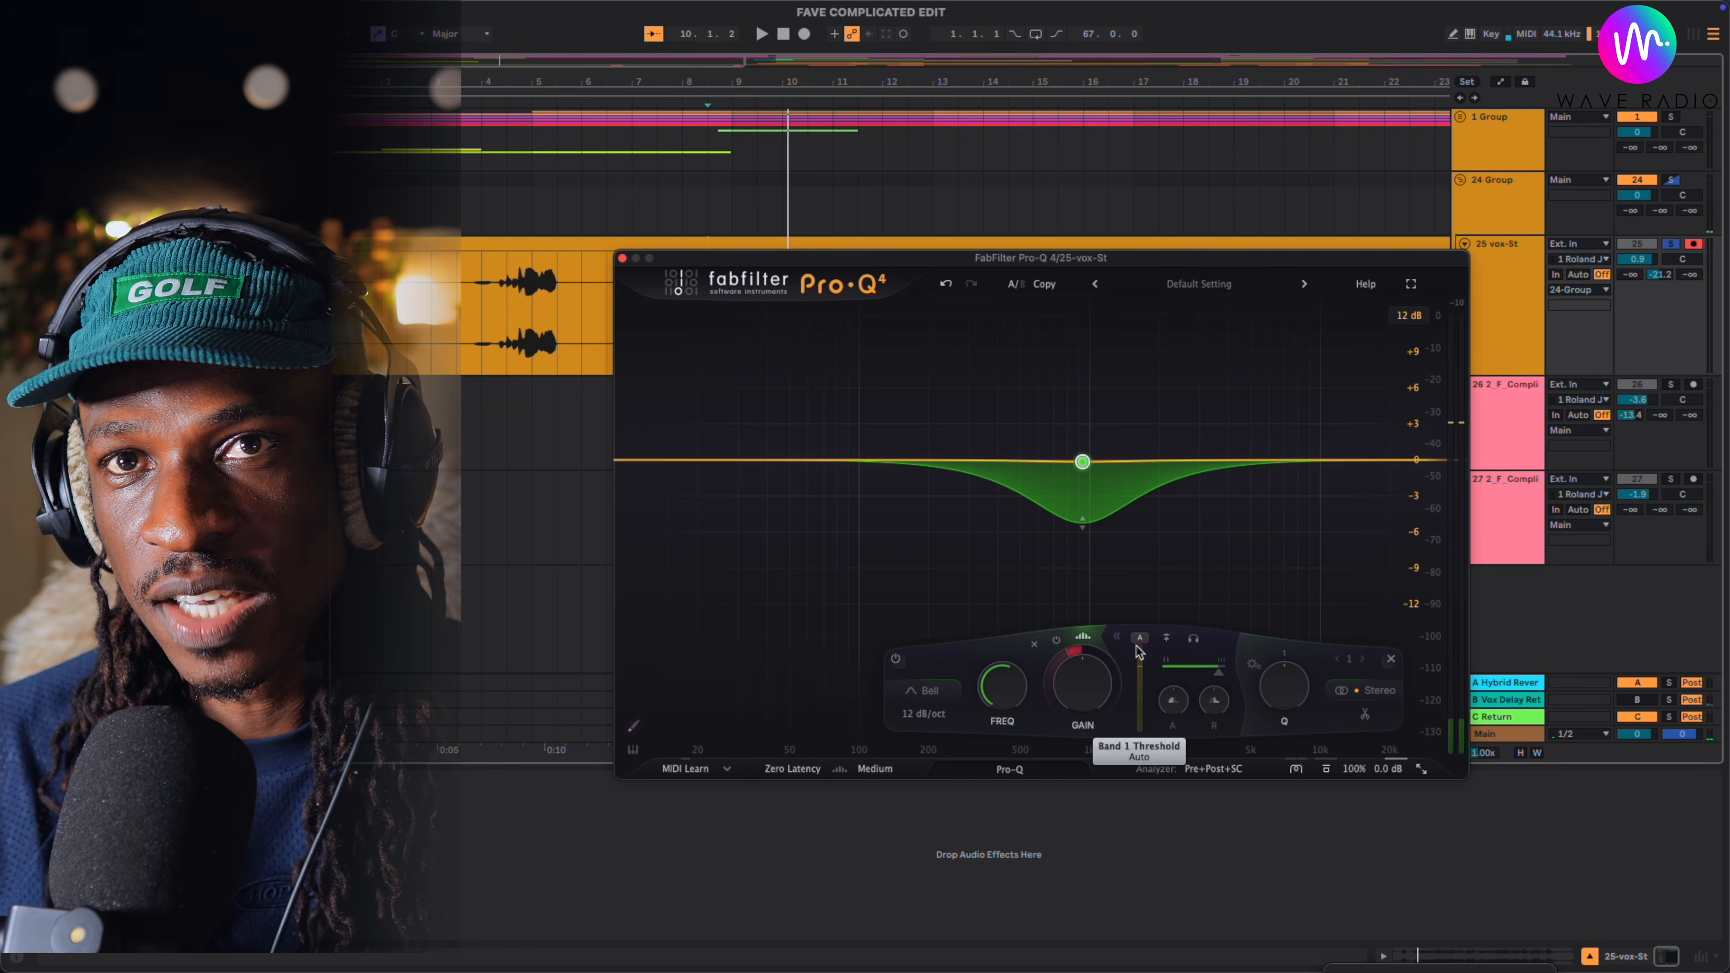
- Lower the spectral band's threshold from Auto to about -38.9 dB and reduce its attack and spectral density during playback
{"action": "mouse_move", "coordinate": [1141, 645]}
{"action": "left_click_drag", "start_coordinate": [1141, 645], "coordinate": [1142, 677]}
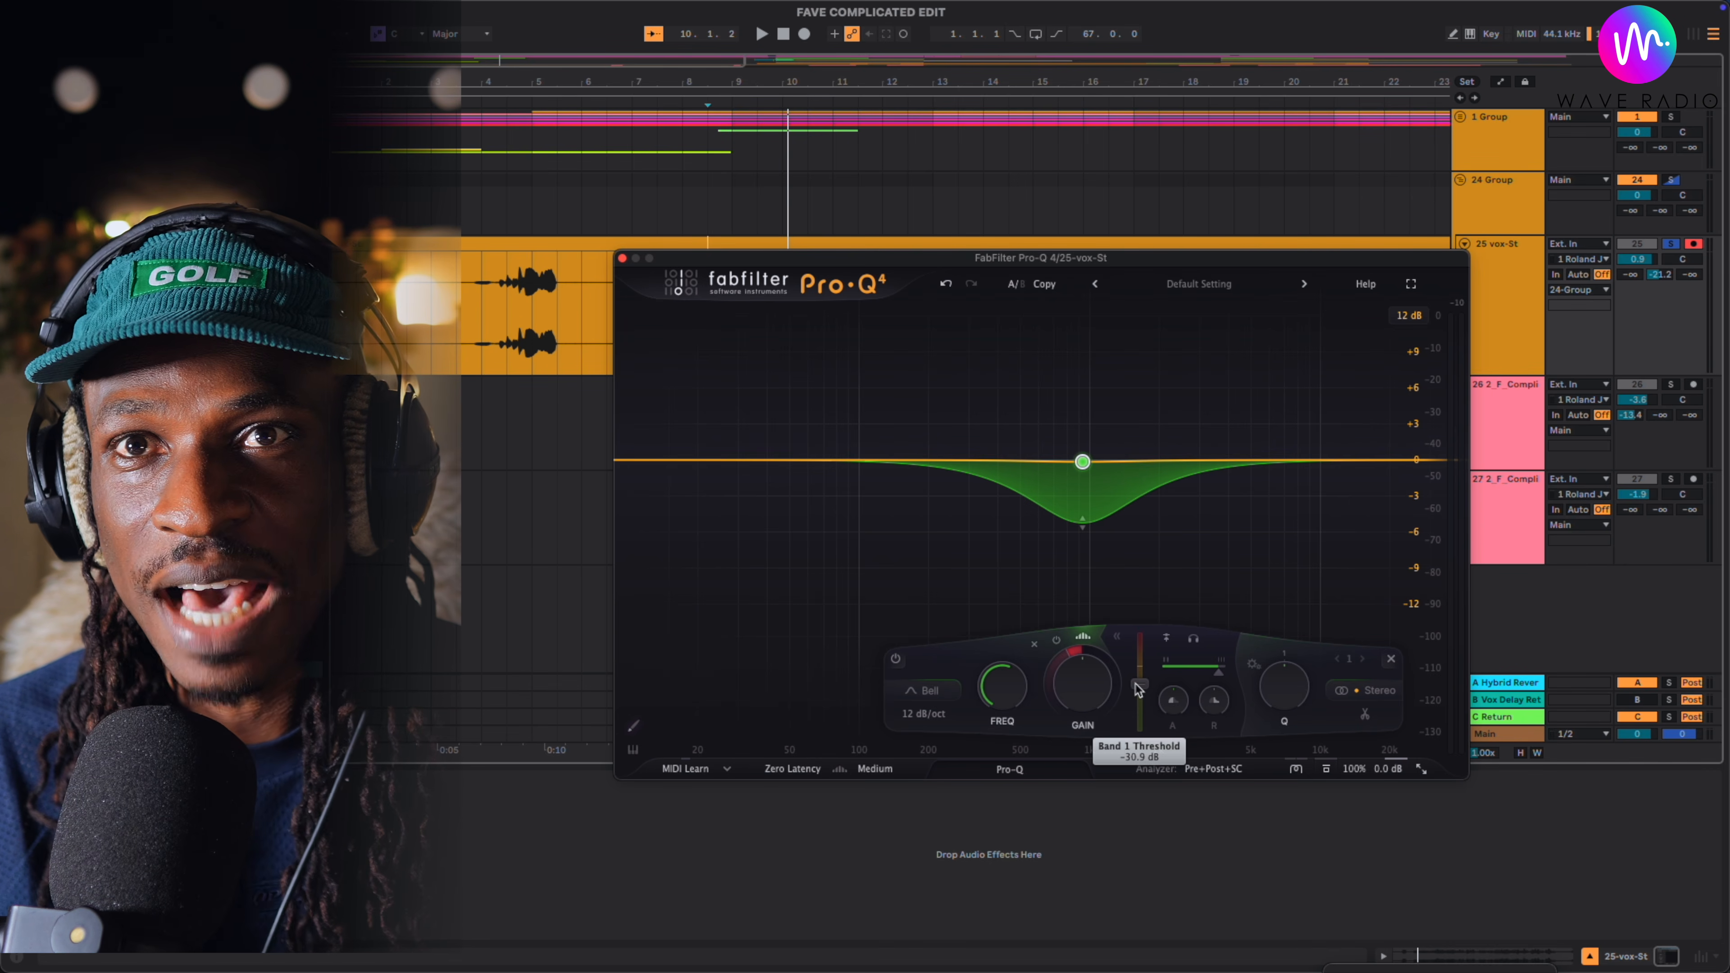
{"action": "key", "text": "space"}
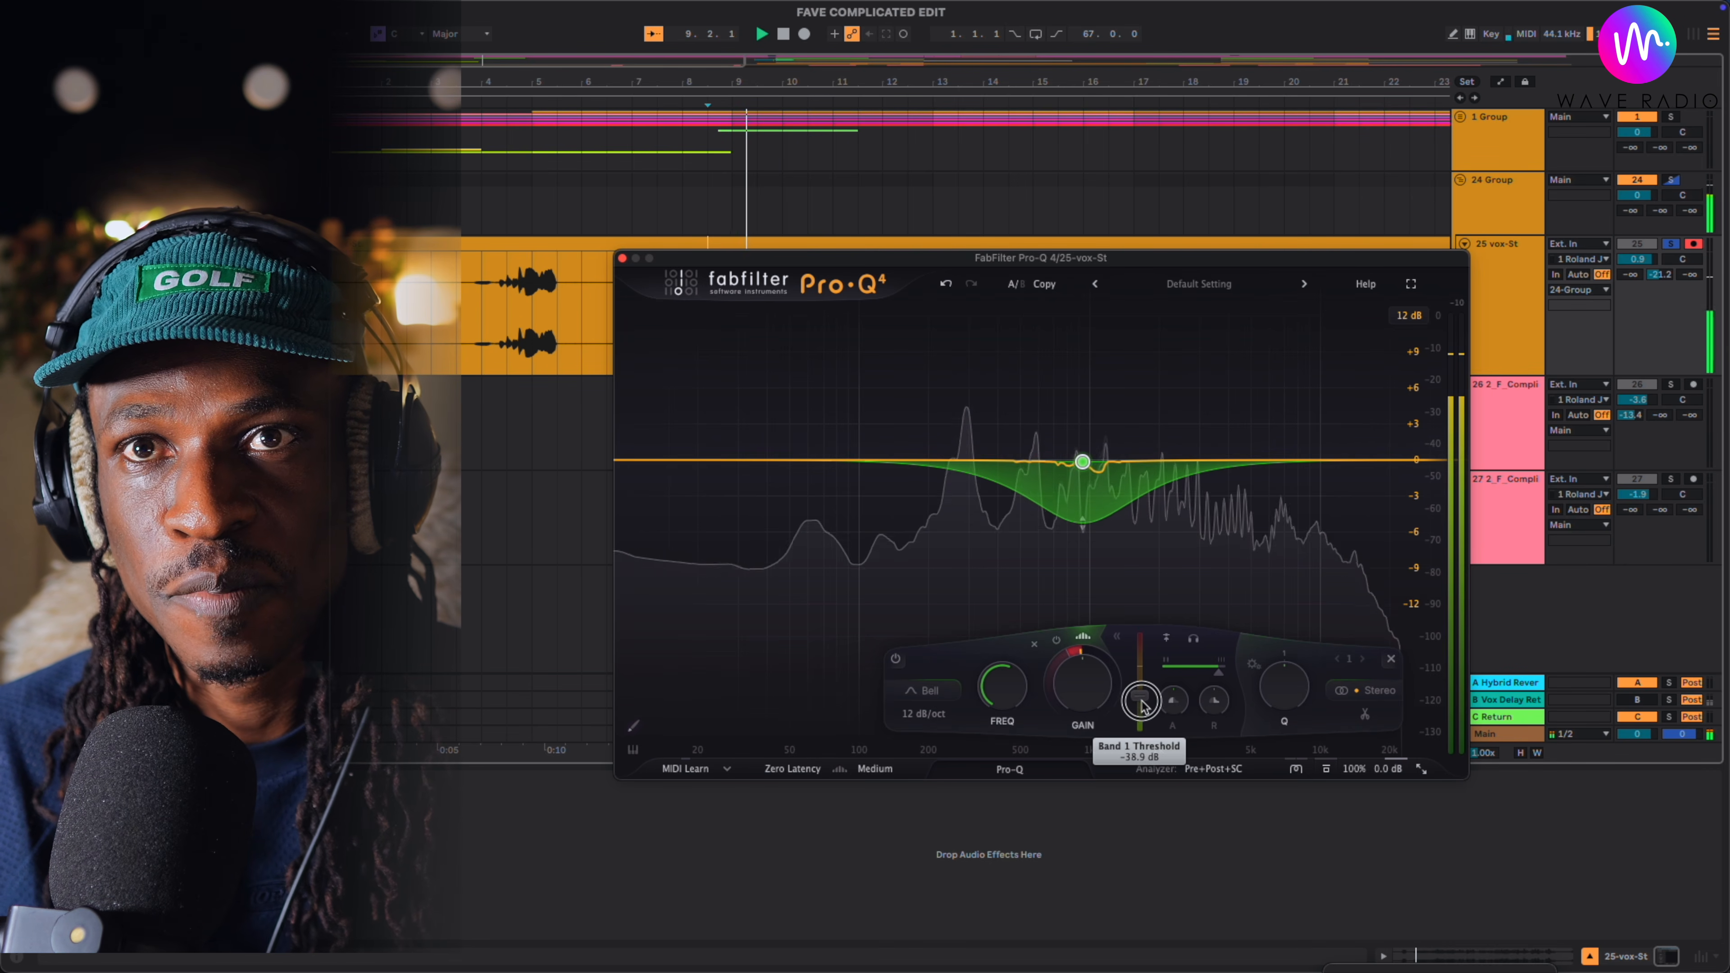
{"action": "left_click_drag", "start_coordinate": [1212, 706], "coordinate": [1184, 781]}
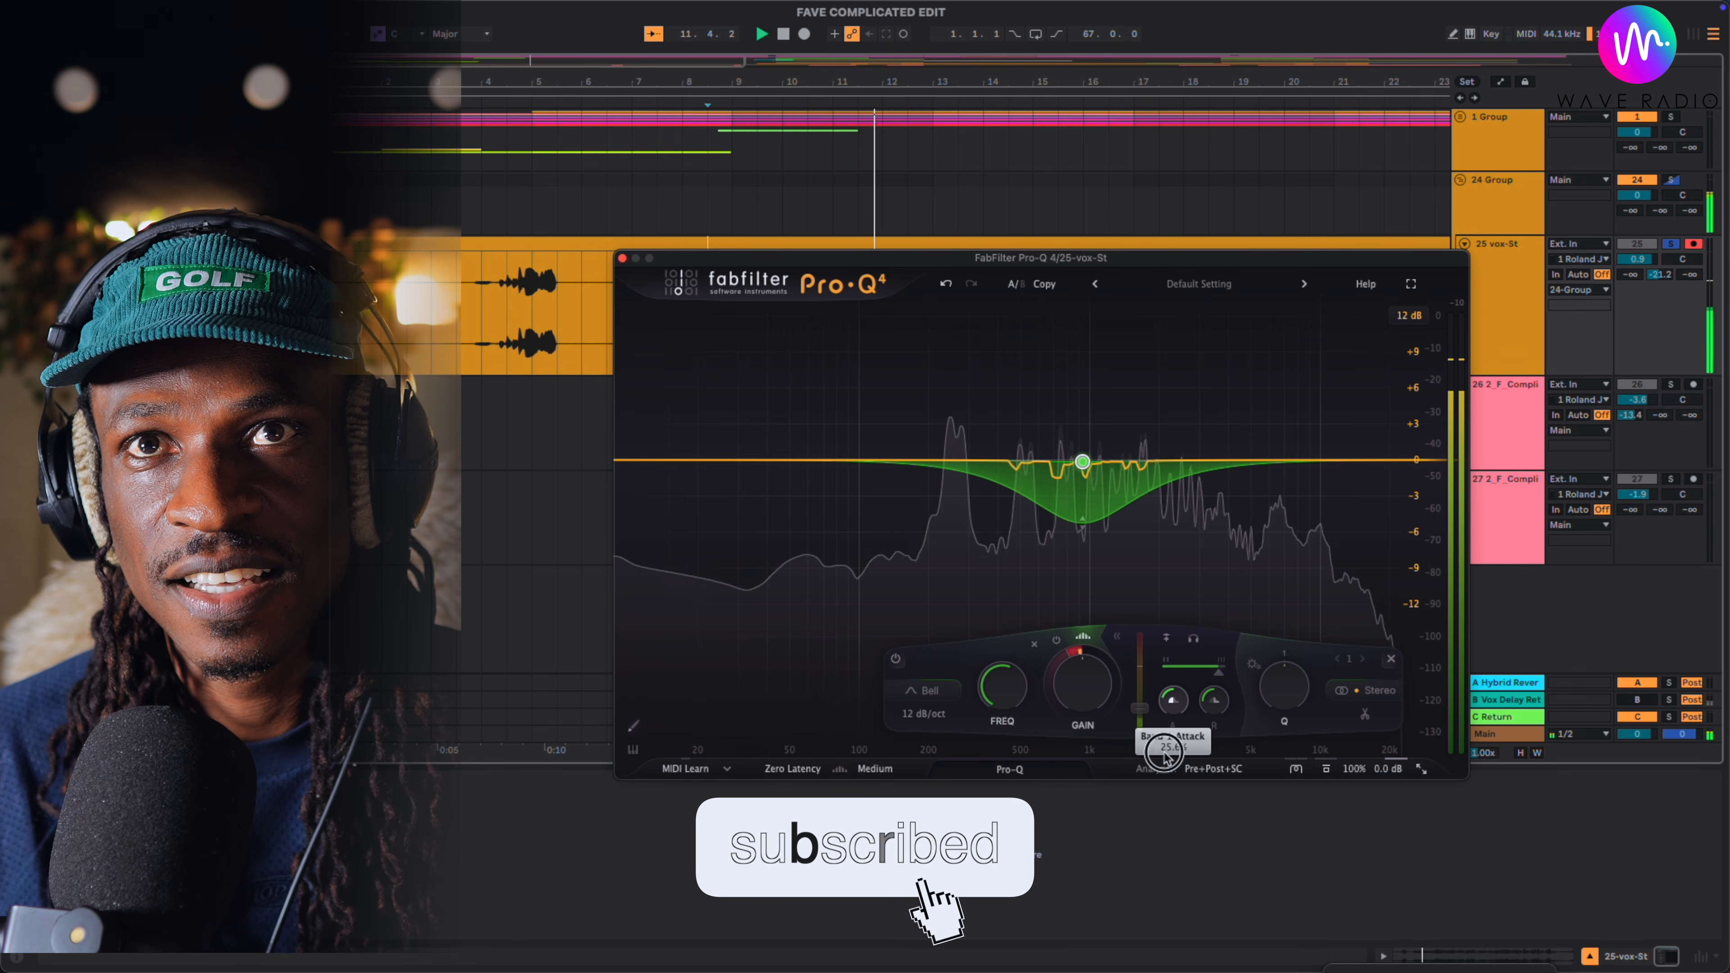
{"action": "left_click_drag", "start_coordinate": [1218, 672], "coordinate": [1208, 693]}
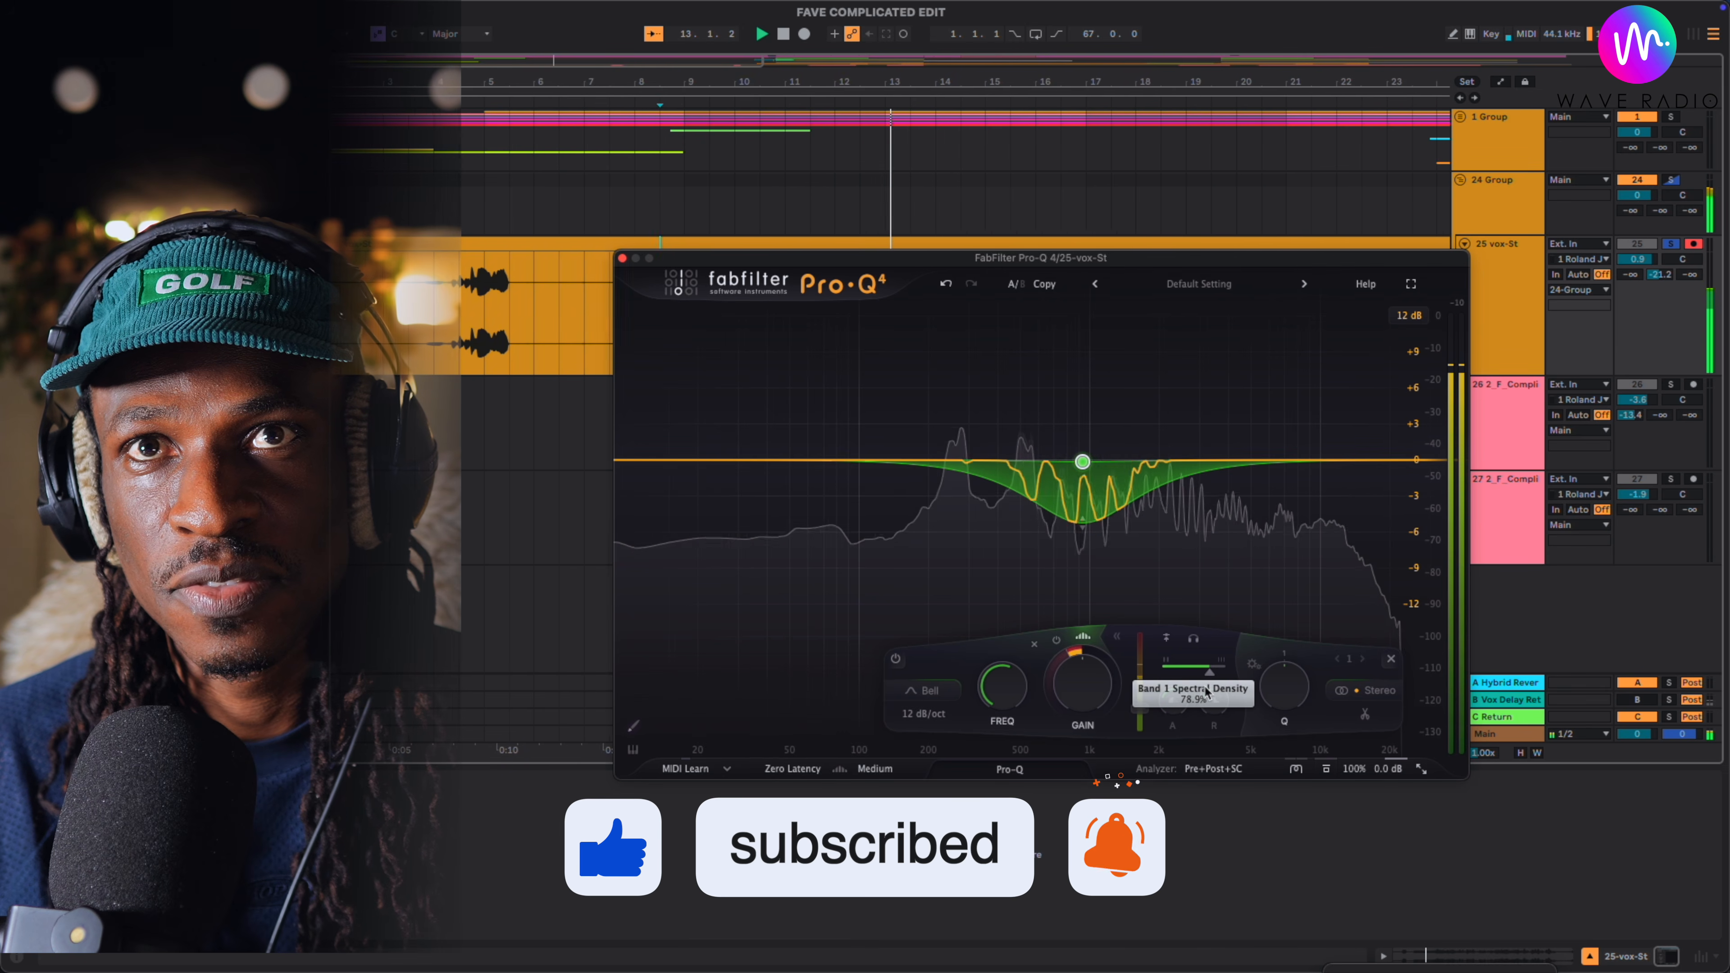
- Set the slope of the 927 Hz spectral band to 36 dB/oct
{"action": "right_click", "coordinate": [1082, 522]}
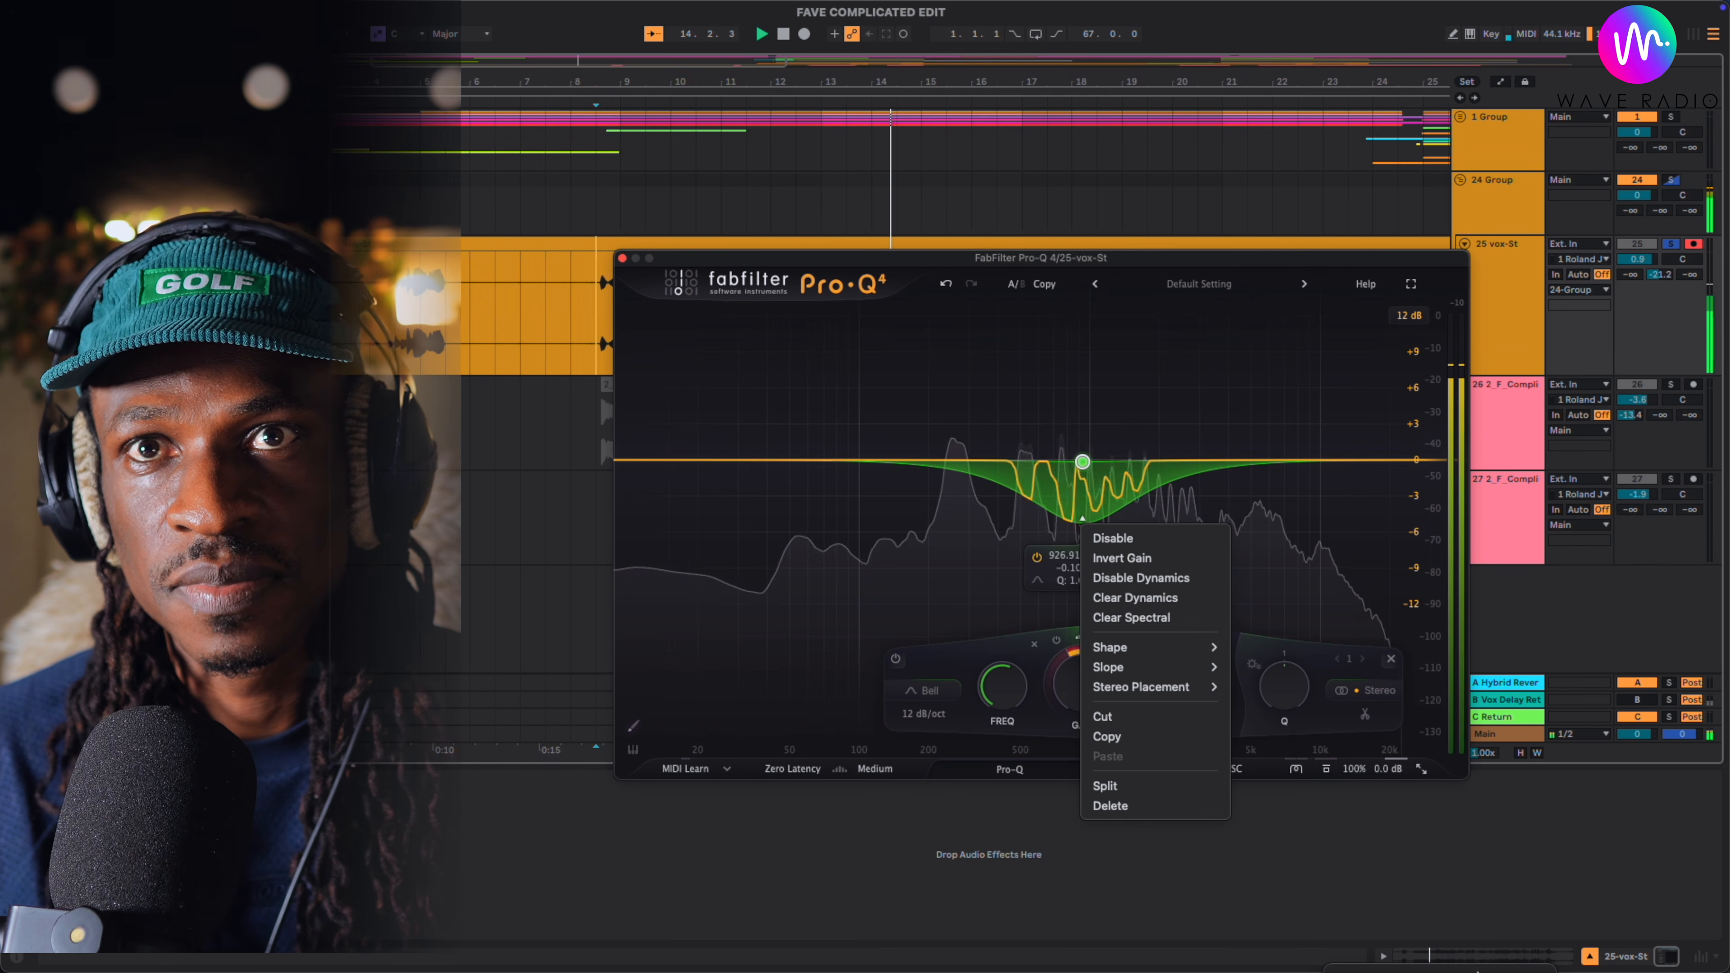
{"action": "mouse_move", "coordinate": [1207, 672]}
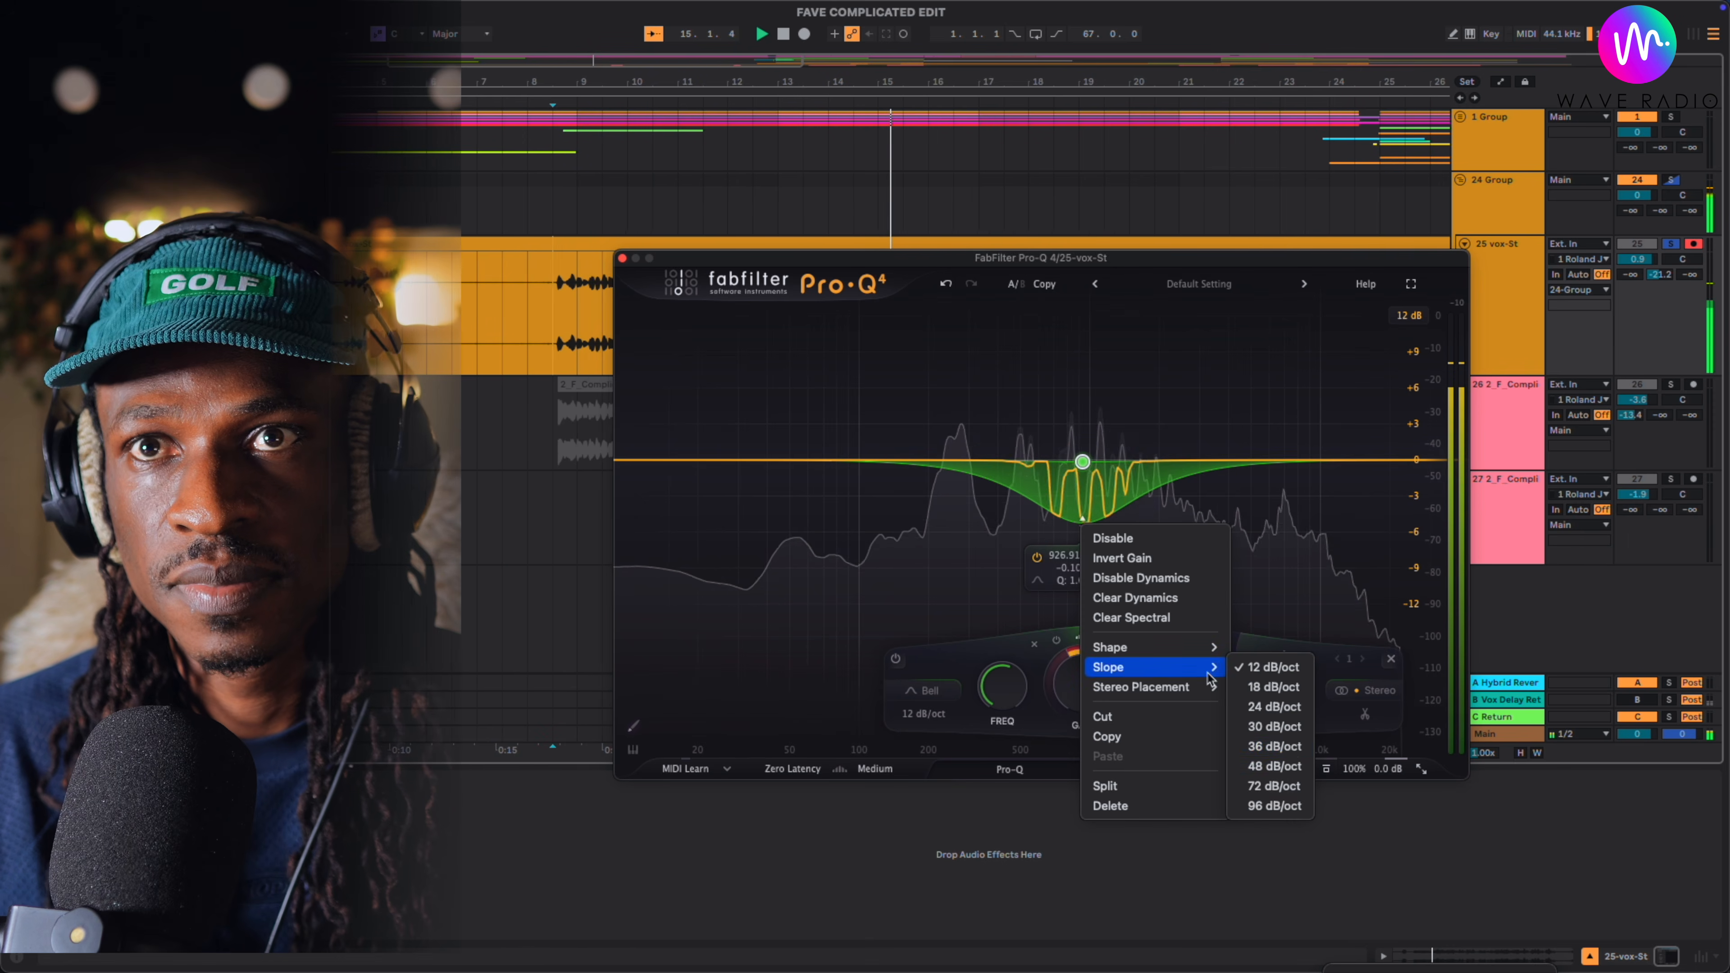
{"action": "left_click", "coordinate": [1273, 747]}
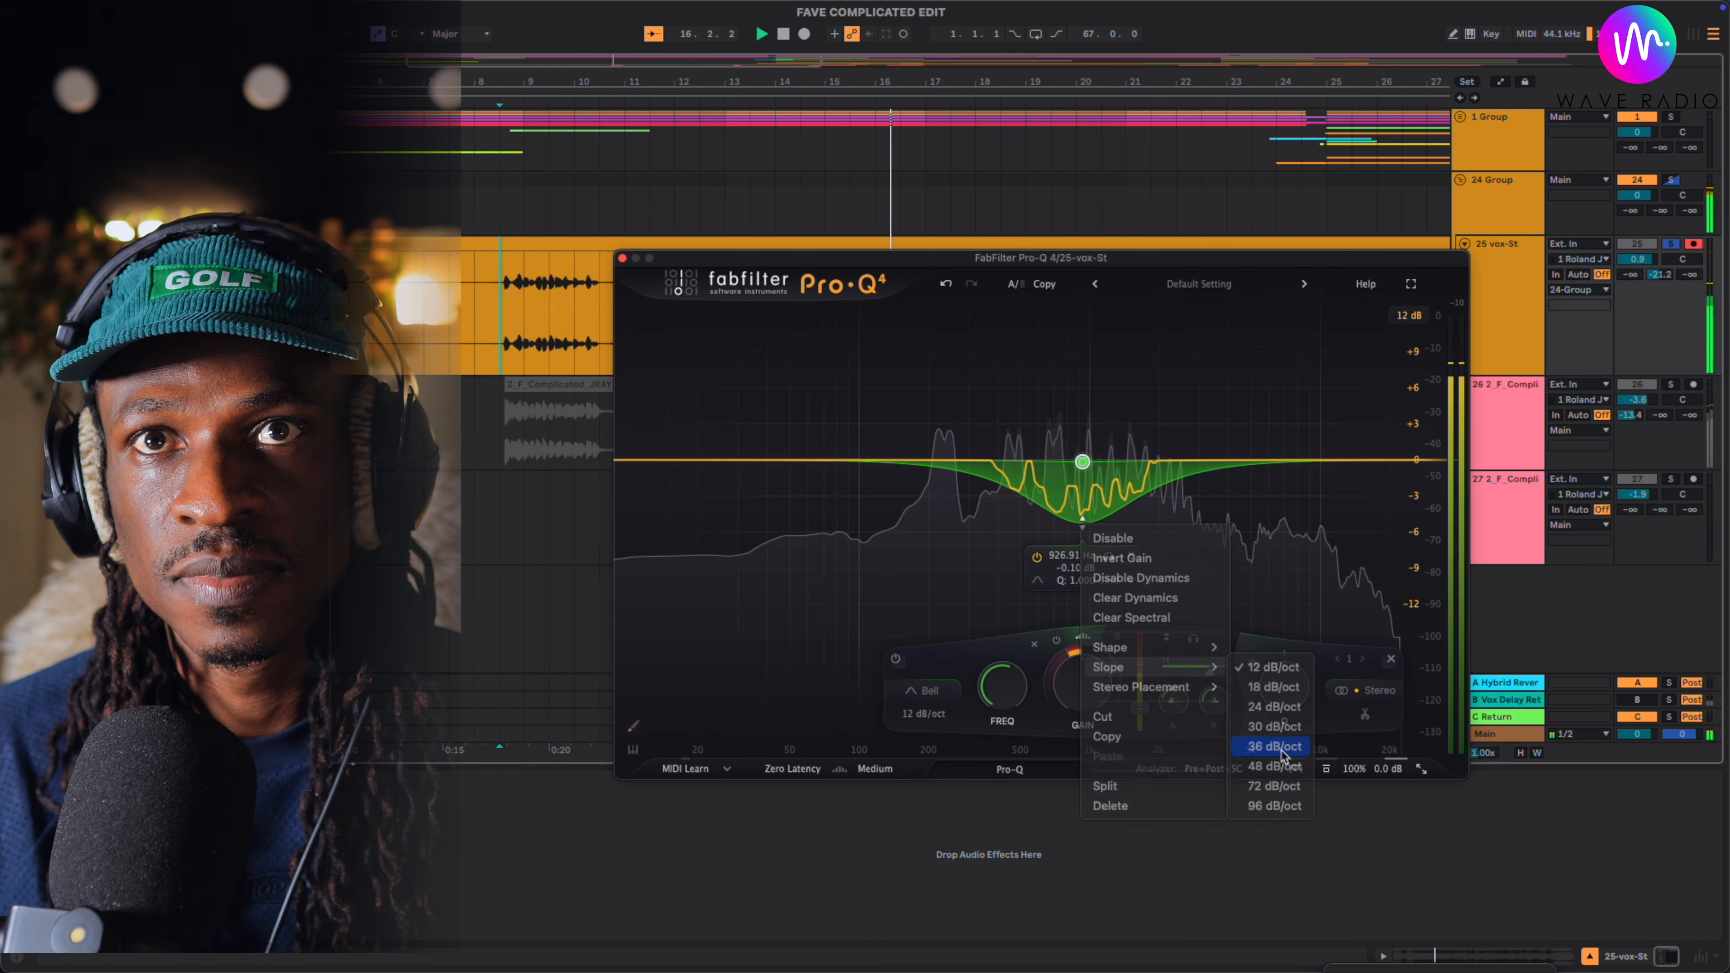
{"action": "left_click", "coordinate": [1076, 462]}
{"action": "left_click", "coordinate": [1076, 461]}
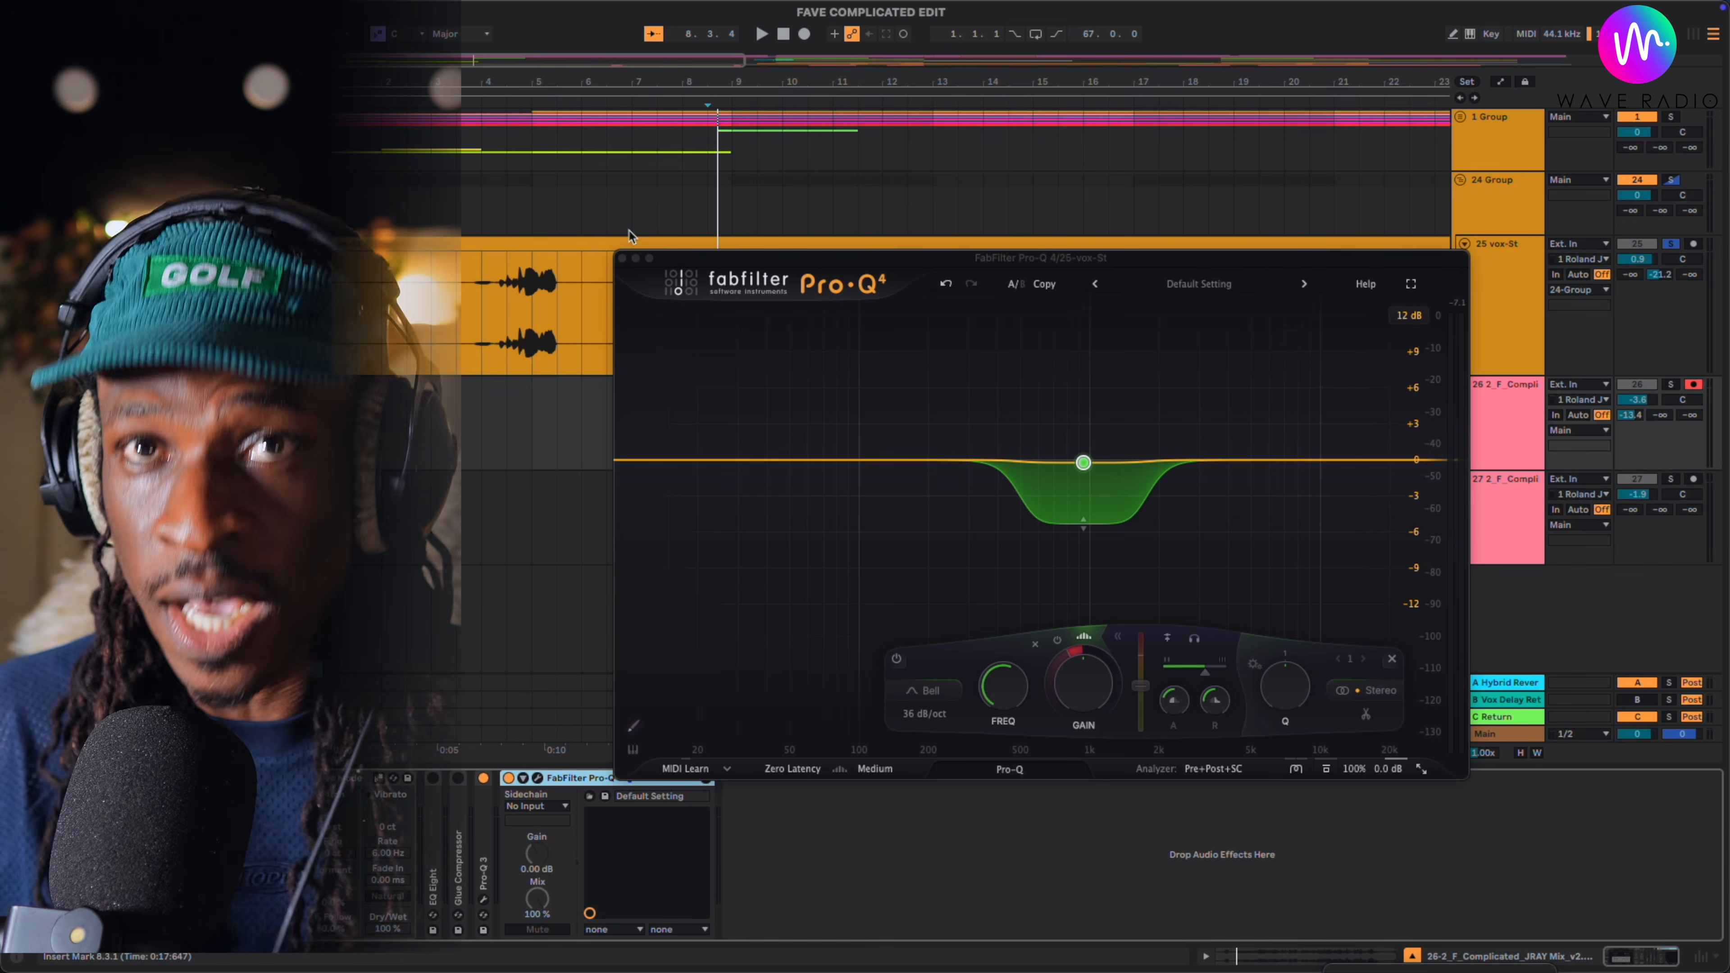
- Delete the spectral band near 927 Hz from the EQ curve
{"action": "mouse_move", "coordinate": [1083, 463]}
{"action": "left_mouse_down"}
{"action": "mouse_move", "coordinate": [1219, 462]}
{"action": "mouse_move", "coordinate": [1073, 462]}
{"action": "left_mouse_up"}
{"action": "left_click", "coordinate": [1120, 557]}
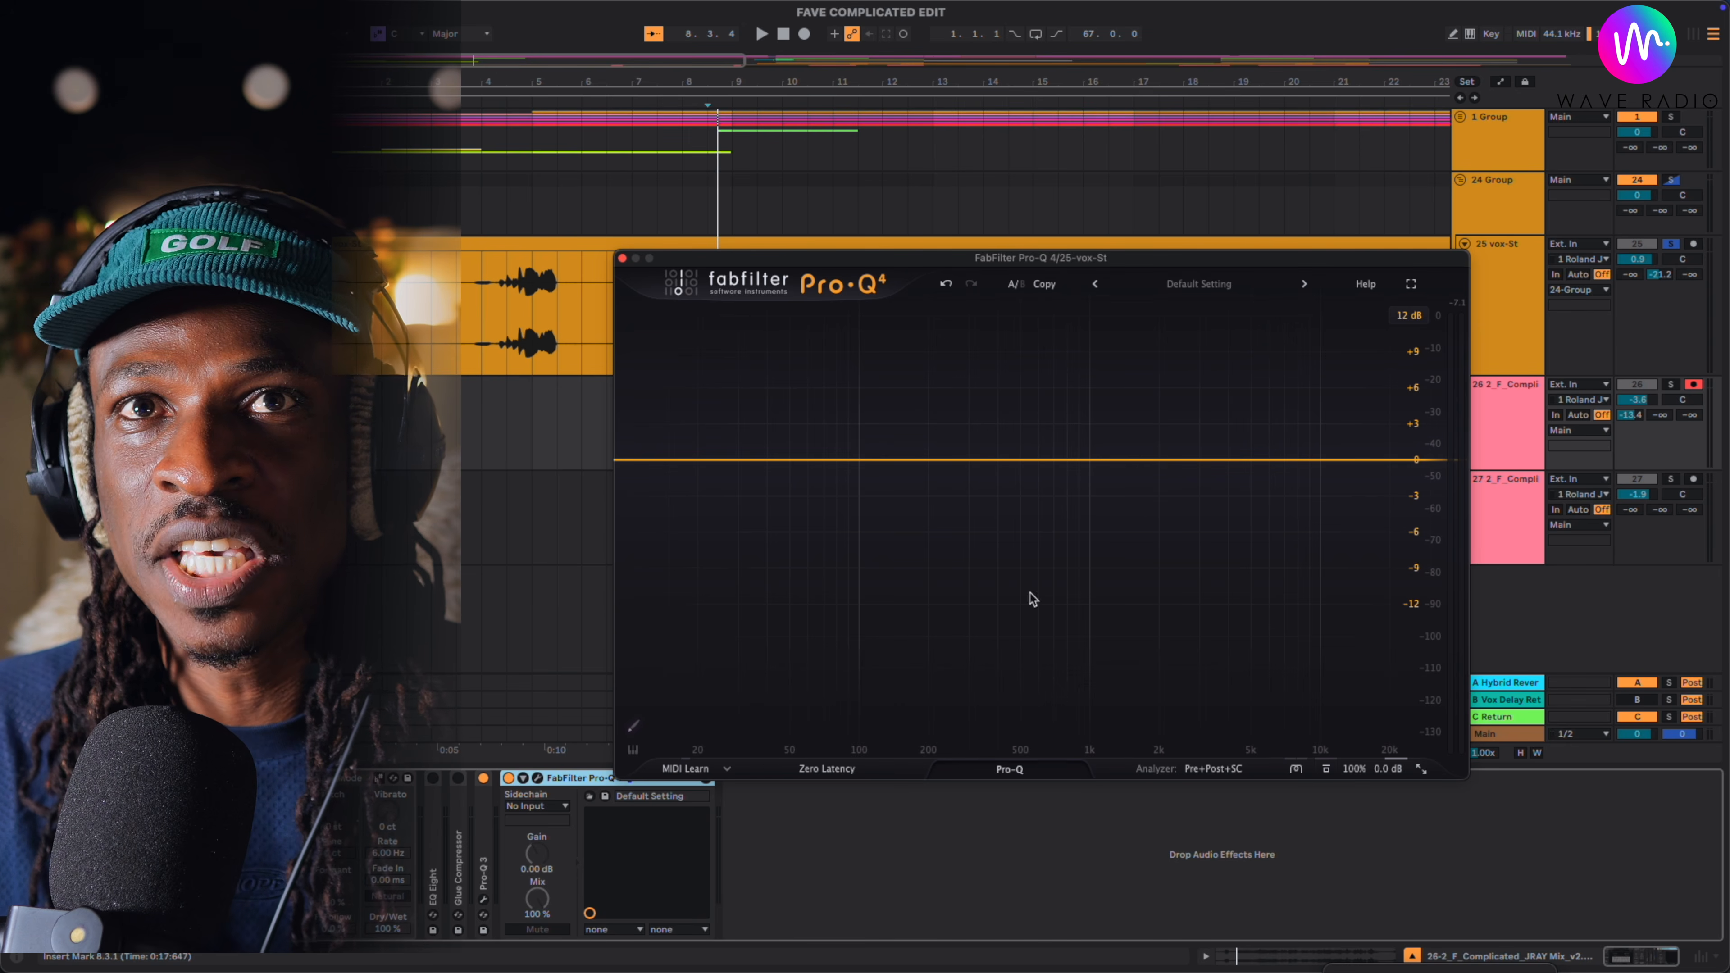
- Add a dynamic bell band at about 5545 Hz with -0.62 dB gain and a dynamic range of -1.34 dB
{"action": "left_click", "coordinate": [1005, 461]}
{"action": "key", "text": "space"}
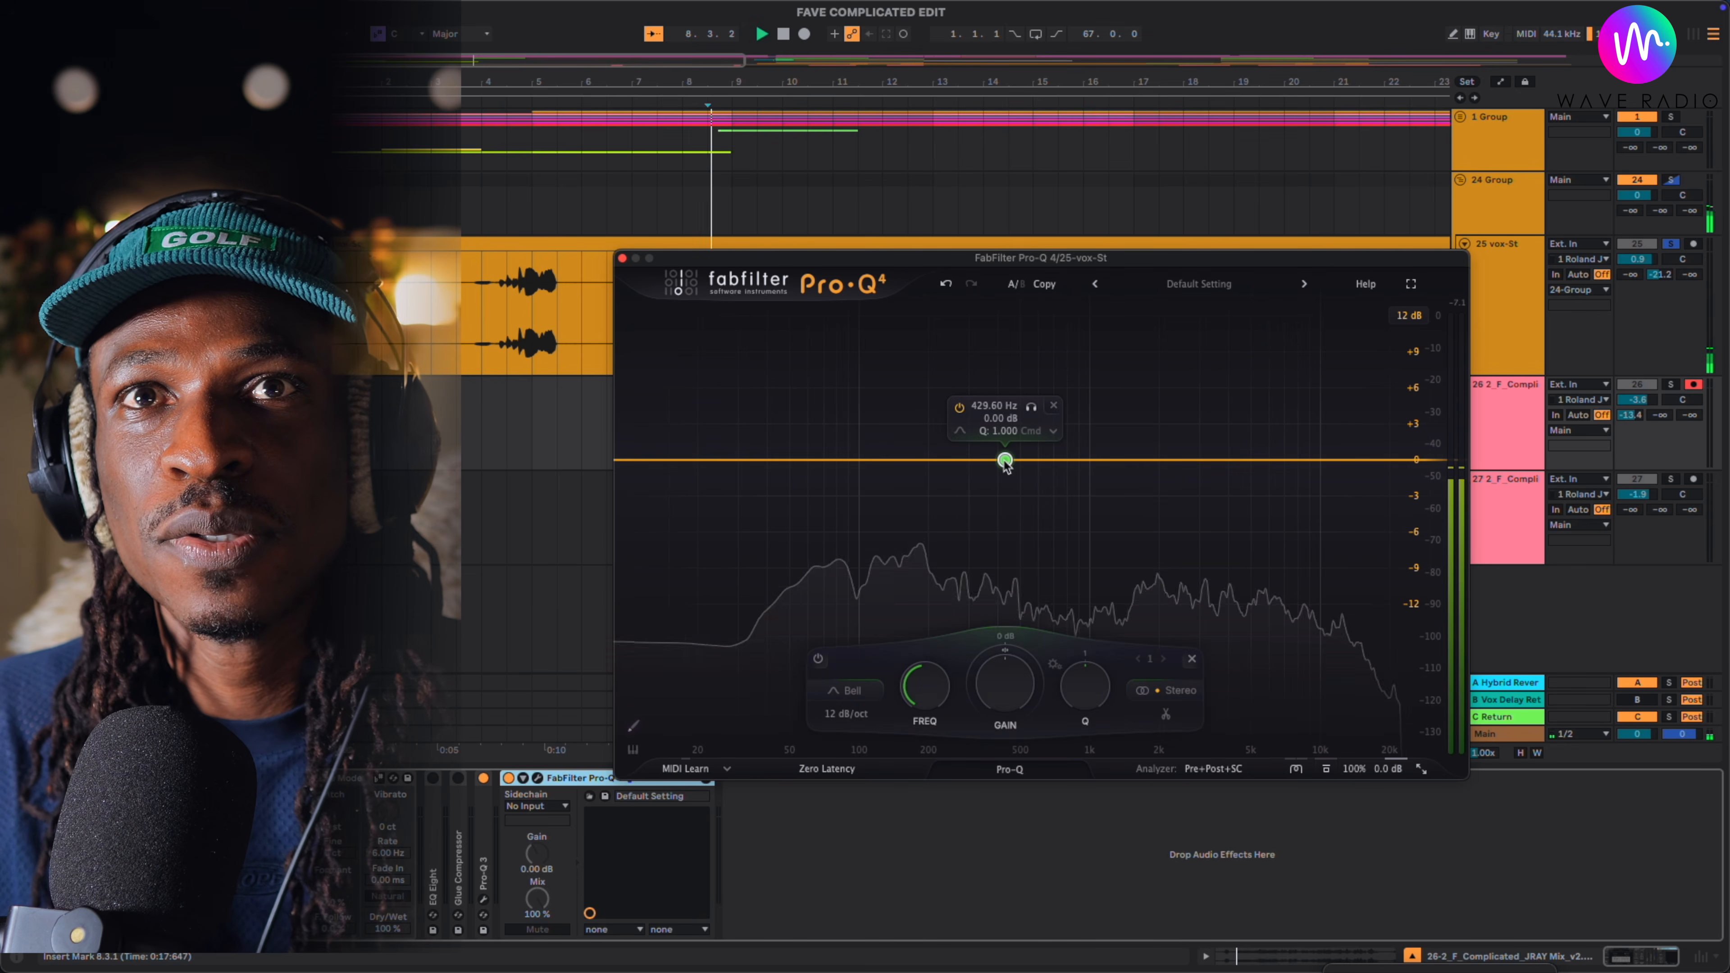
{"action": "left_click_drag", "start_coordinate": [1005, 463], "coordinate": [1262, 470]}
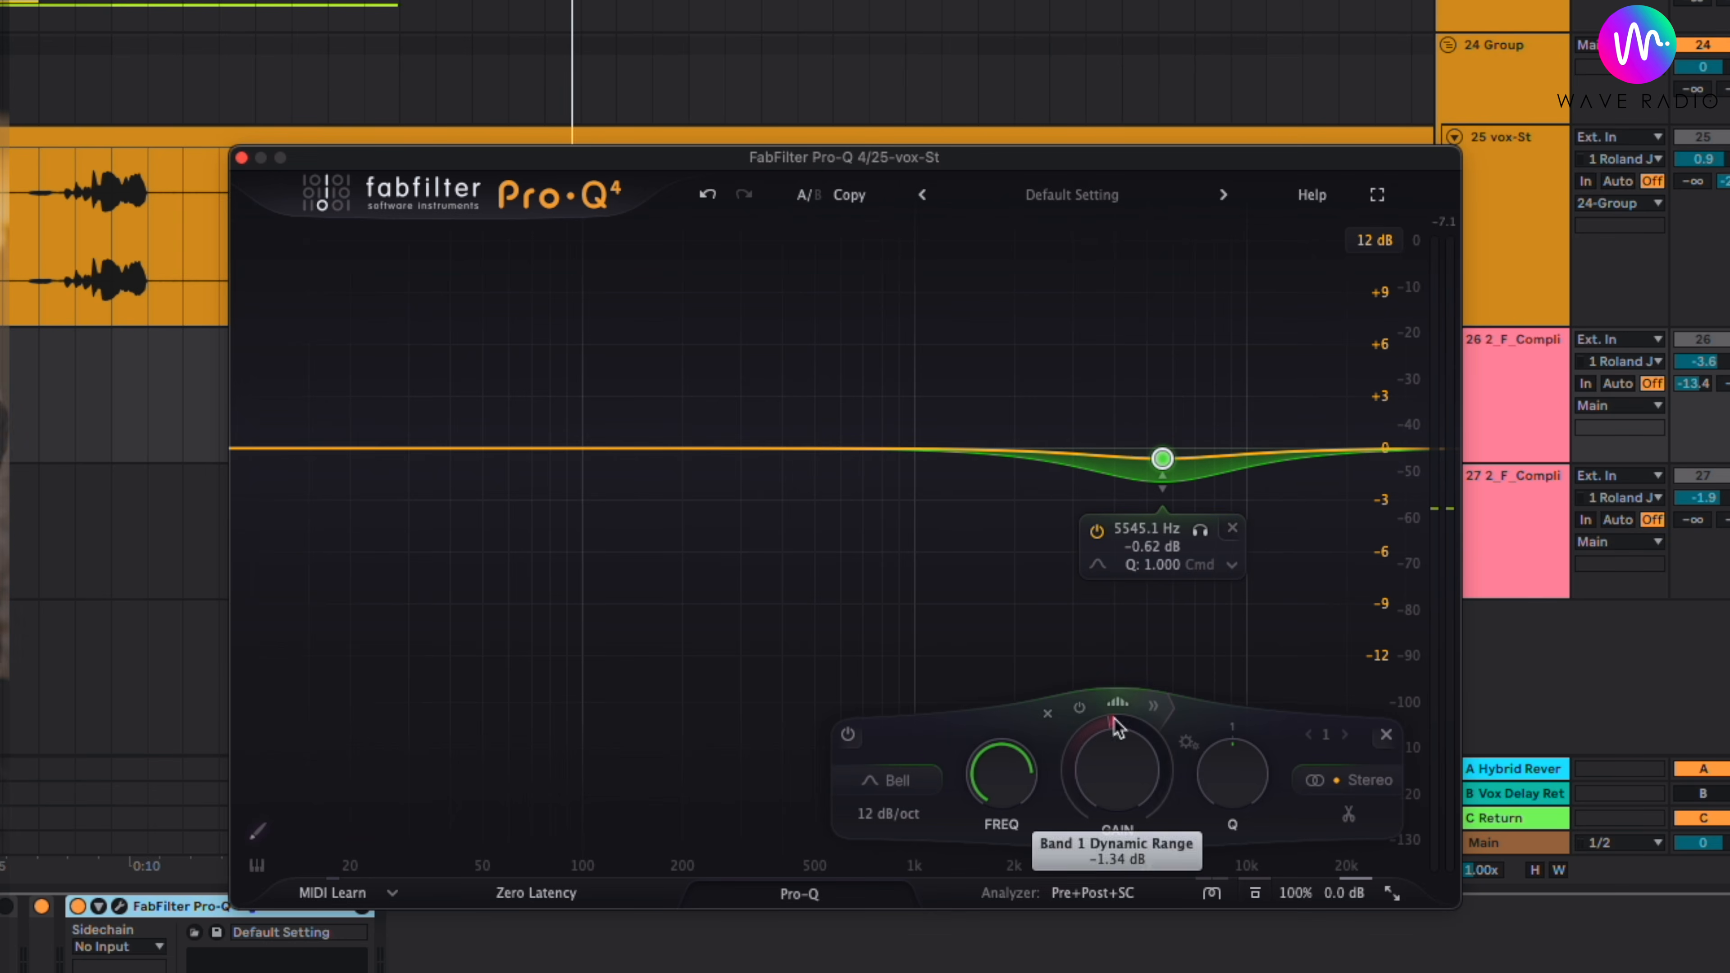
- Expand the 5545 Hz band's dynamics controls and set its side-chain filtering to Free
{"action": "left_click", "coordinate": [1152, 707]}
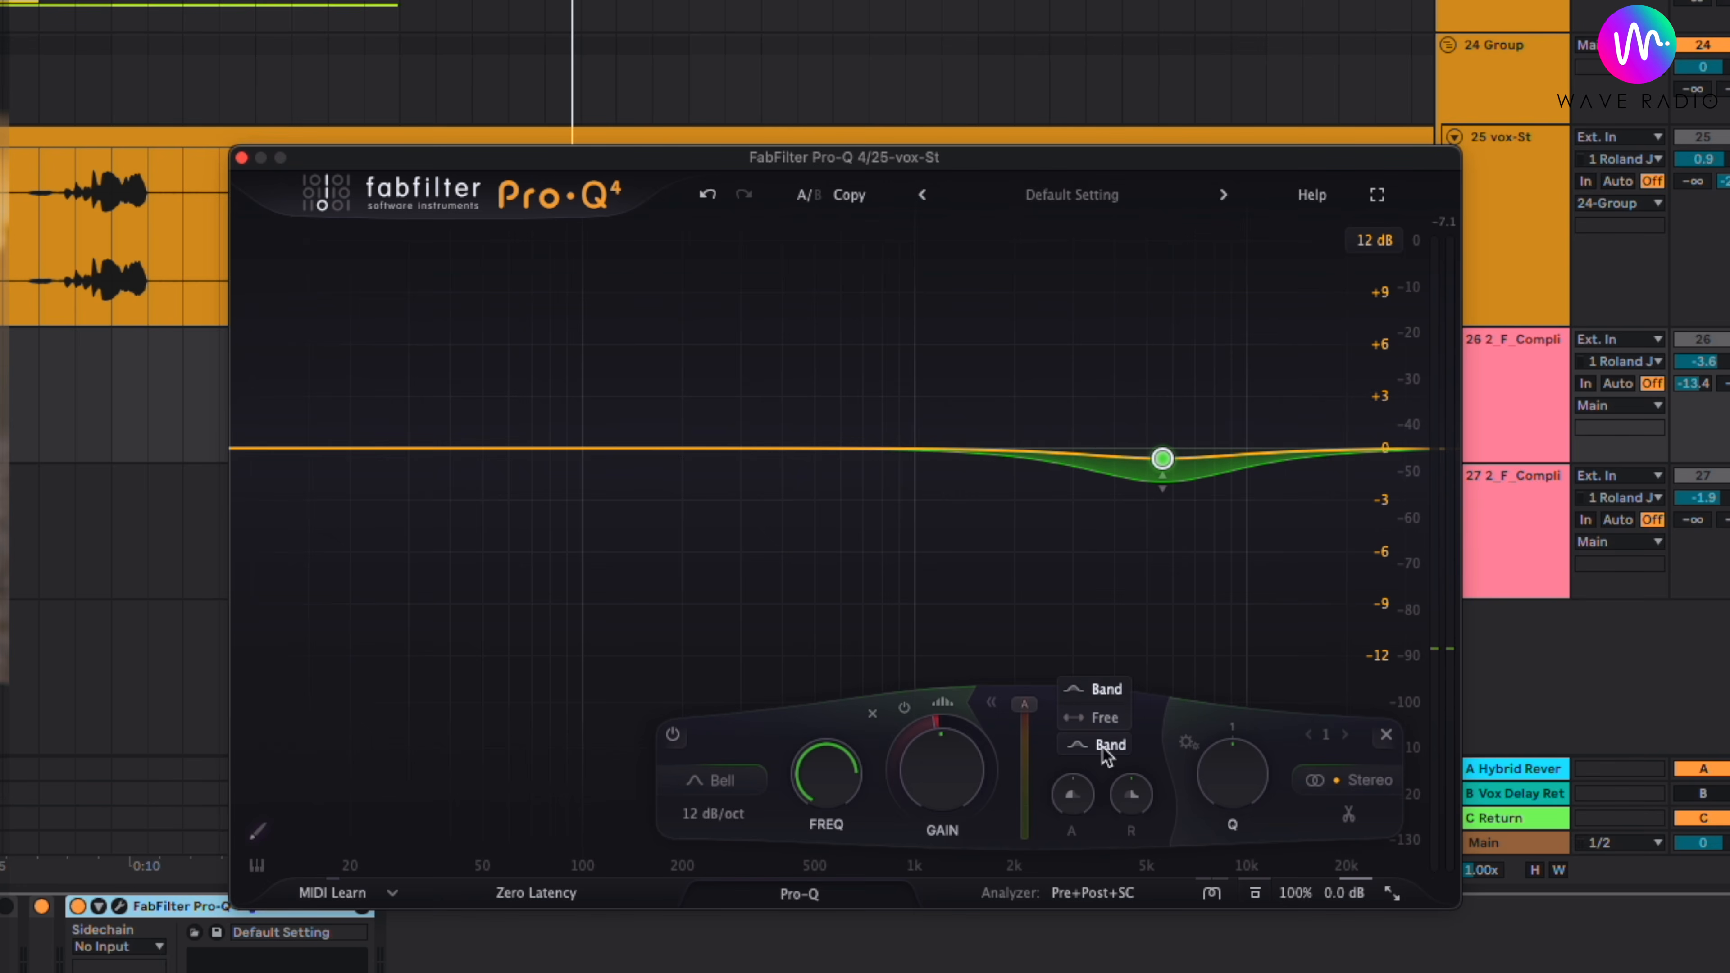
{"action": "left_click", "coordinate": [1106, 717]}
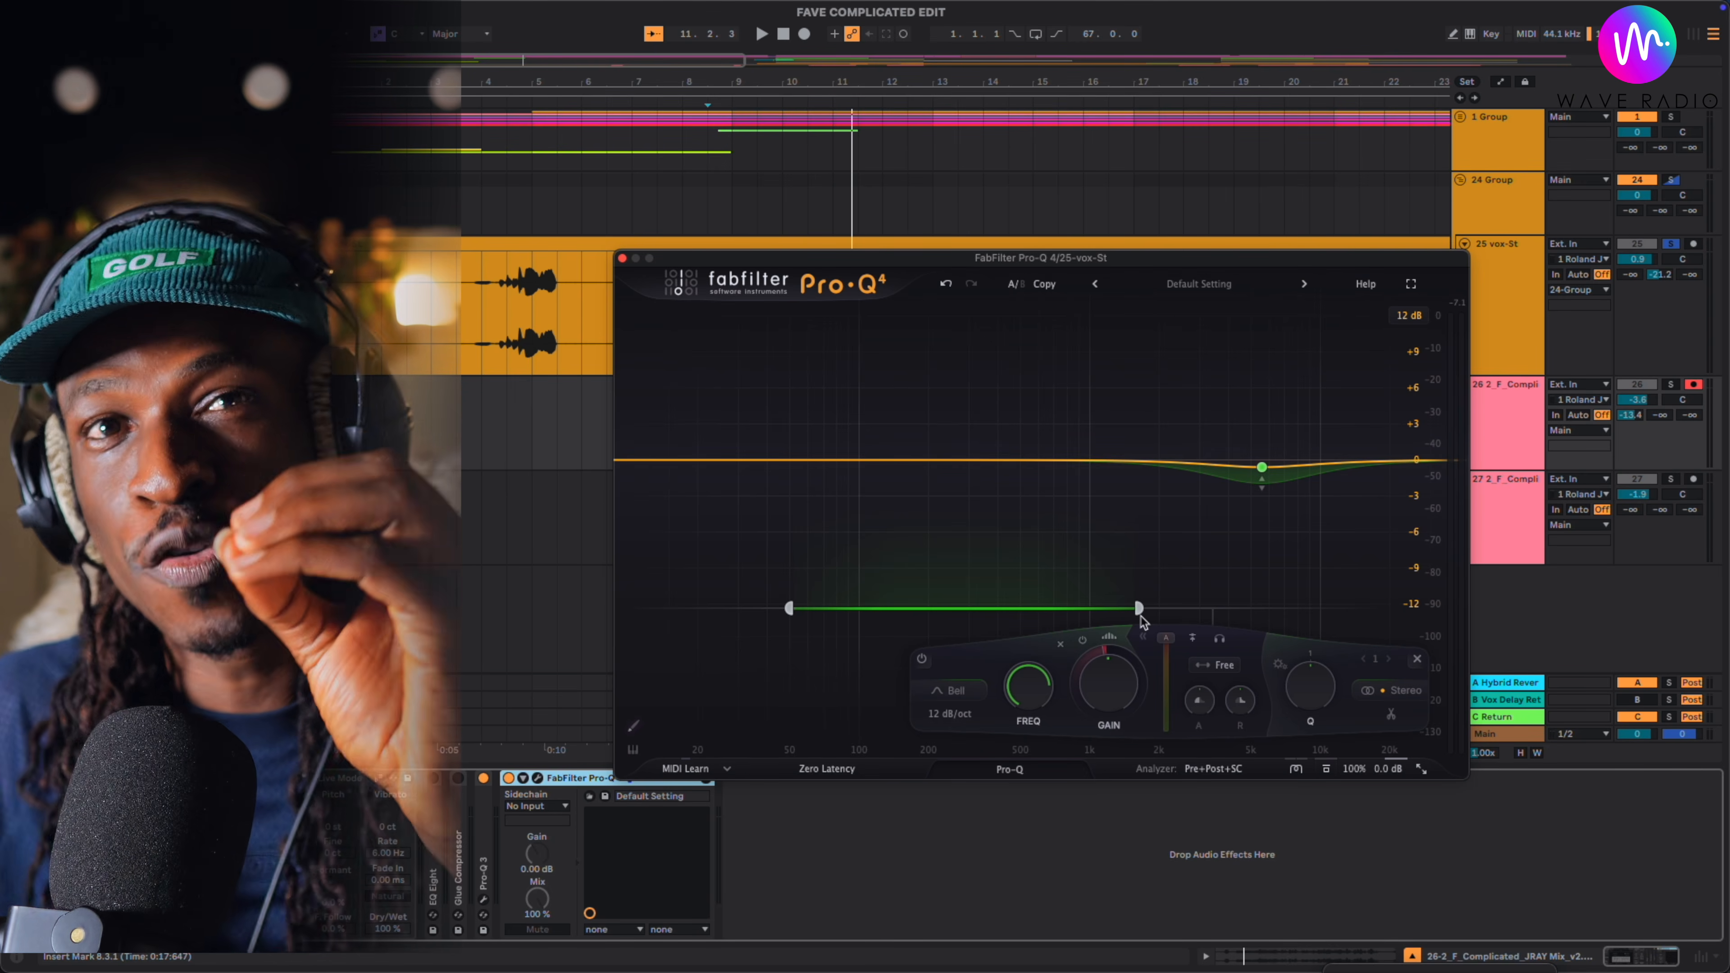
- Narrow the 5545 Hz band's free side-chain range to about 130 Hz to 1.3 kHz and play the vocal
{"action": "left_click_drag", "start_coordinate": [1137, 606], "coordinate": [1081, 608]}
{"action": "left_click_drag", "start_coordinate": [790, 608], "coordinate": [983, 617]}
{"action": "key", "text": "space"}
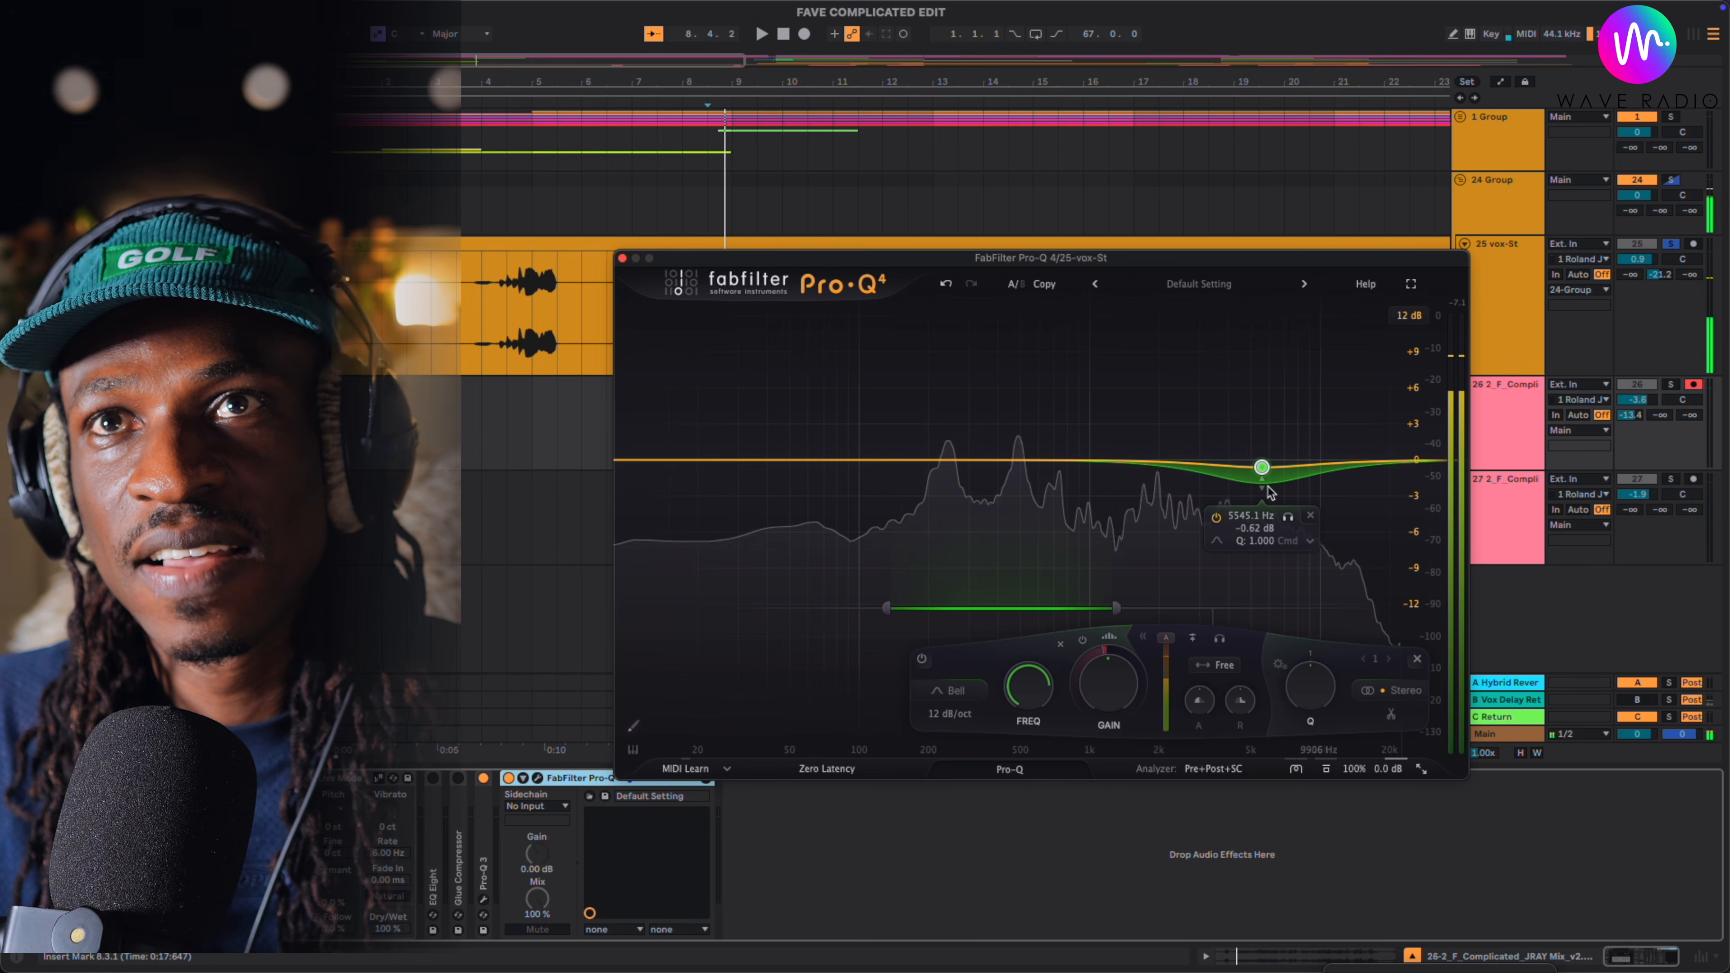
- Extend the 5545 Hz band's dynamic range down to about -5.5 dB on the curve and audition the vocal
{"action": "left_click_drag", "start_coordinate": [1261, 480], "coordinate": [1267, 530]}
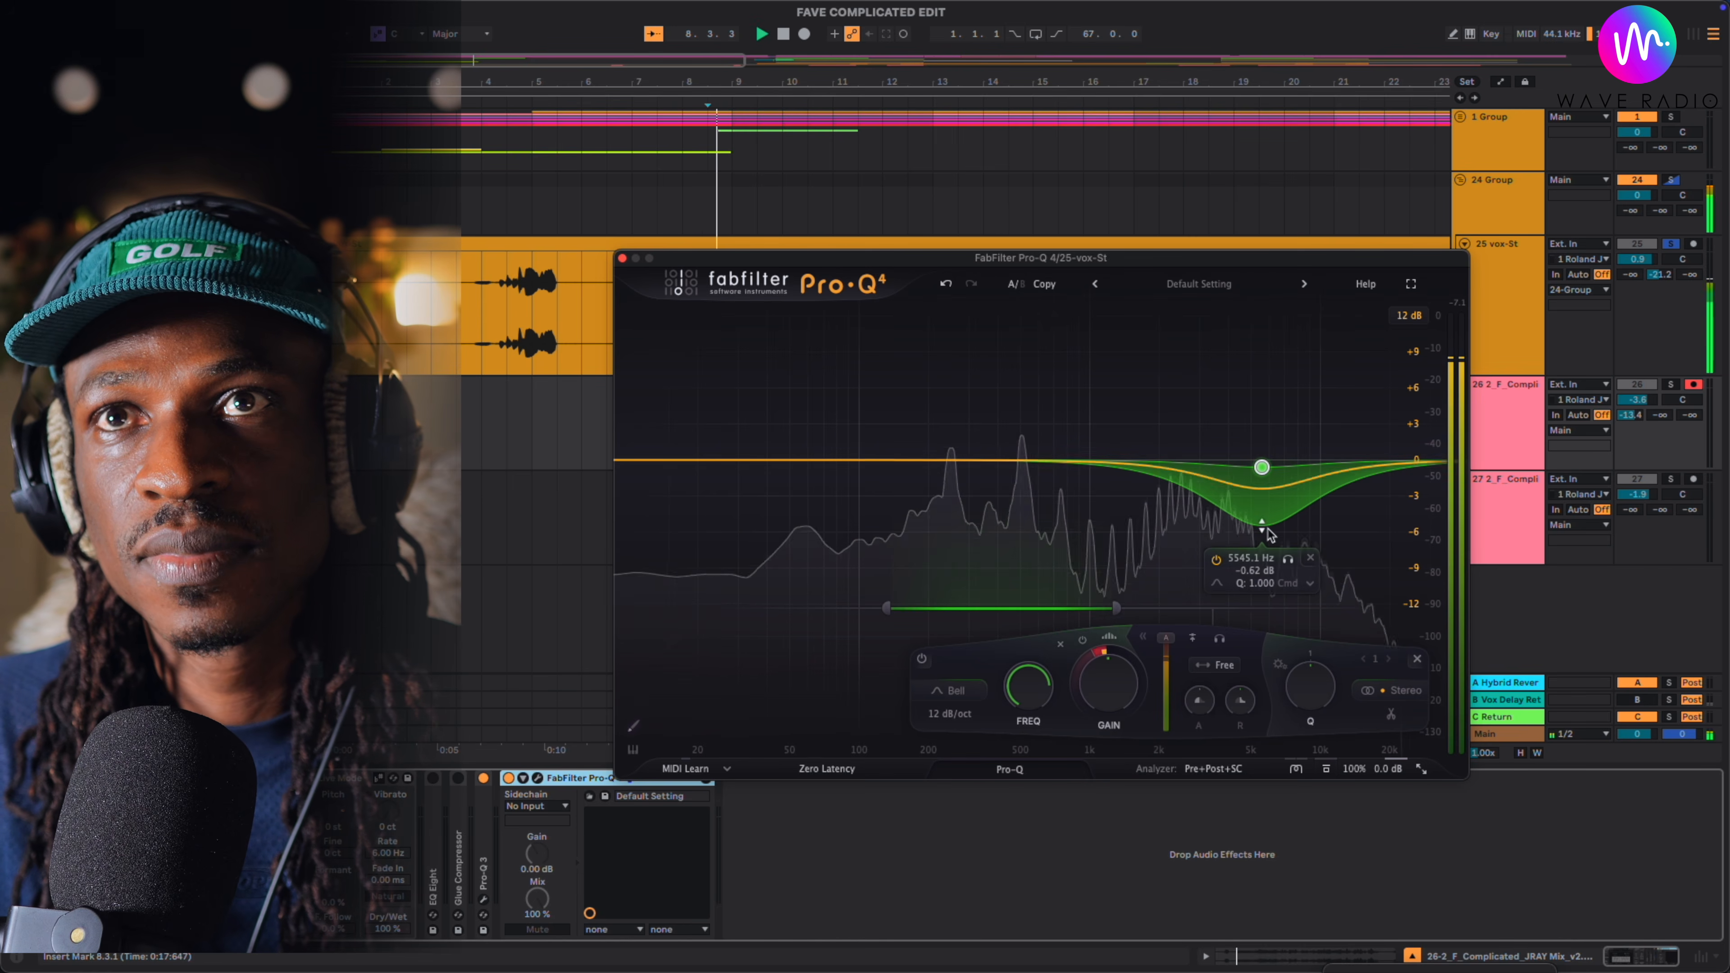
{"action": "key", "text": "space"}
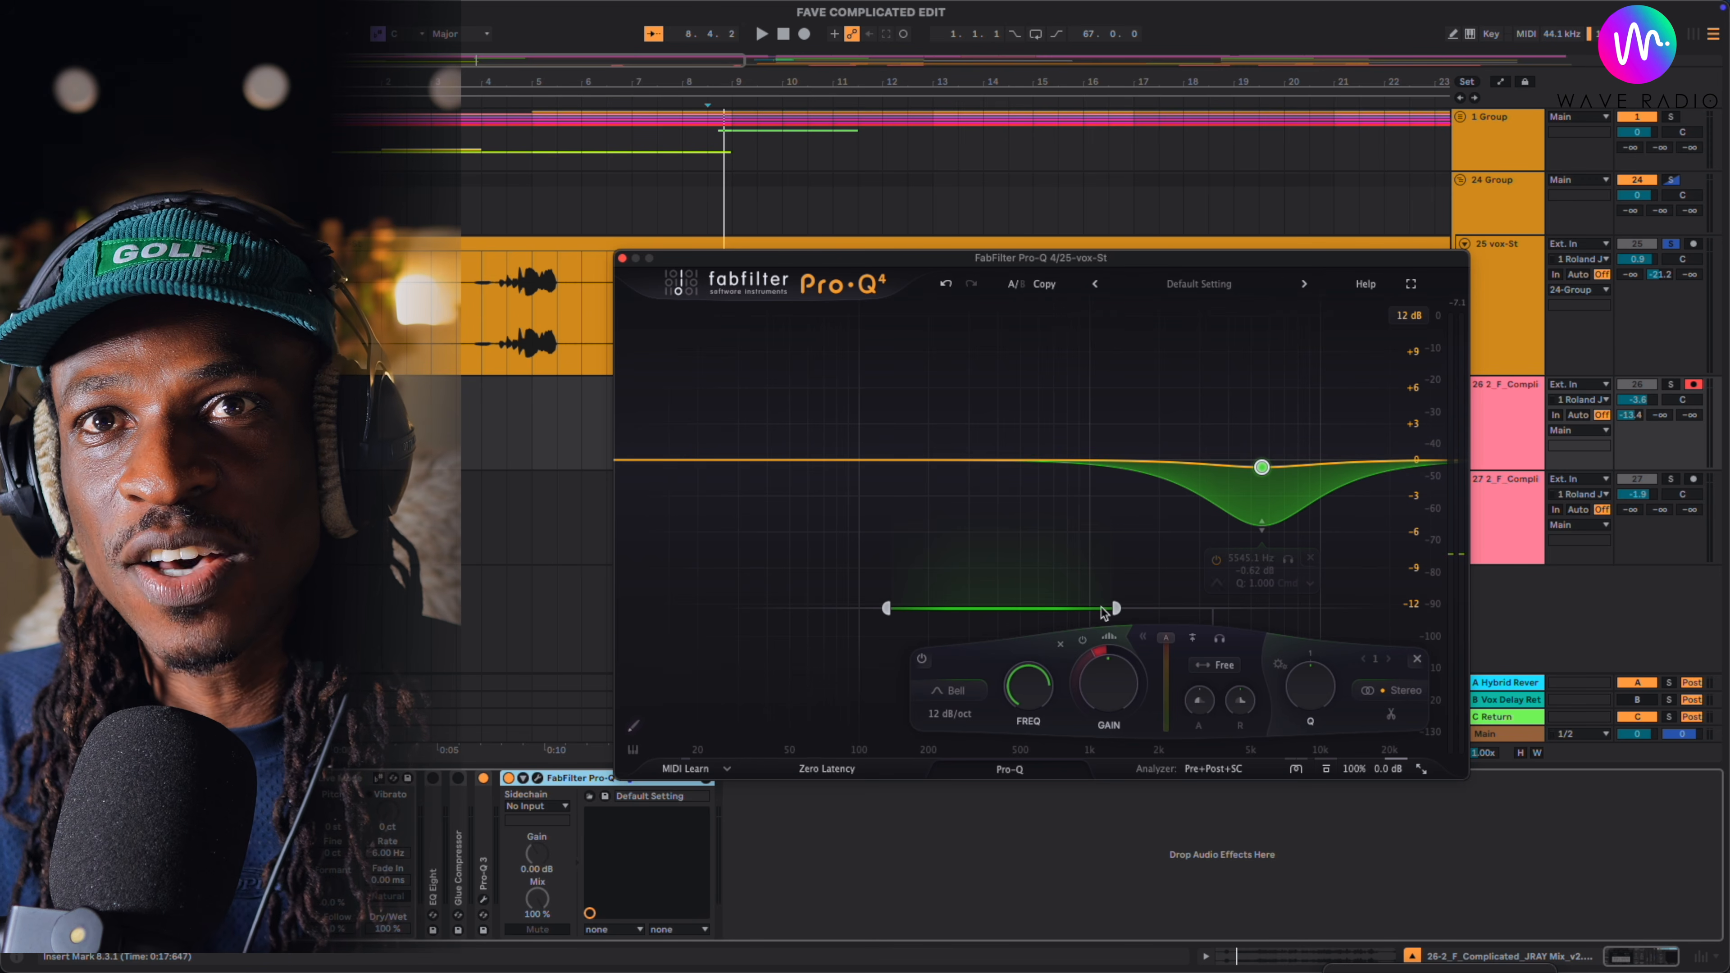
{"action": "key", "text": "space"}
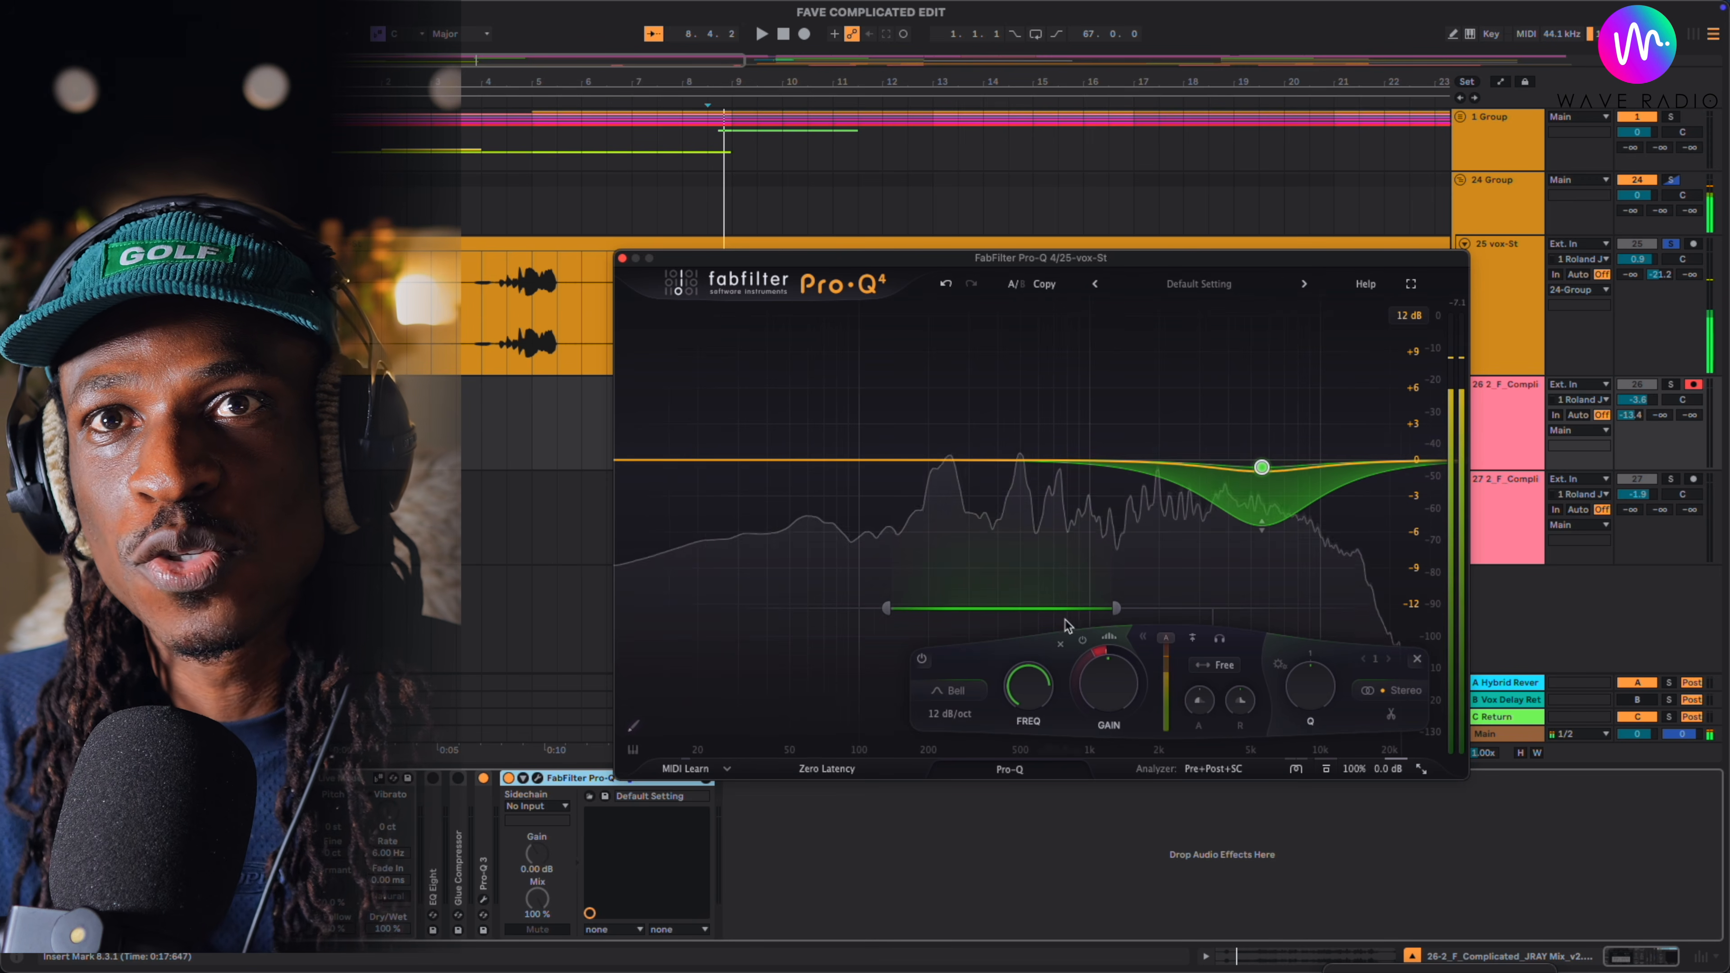
- Move the band's side-chain range down to the lowest frequencies, with its upper limit at about 69 Hz, and audition it
{"action": "left_click_drag", "start_coordinate": [1117, 609], "coordinate": [764, 617]}
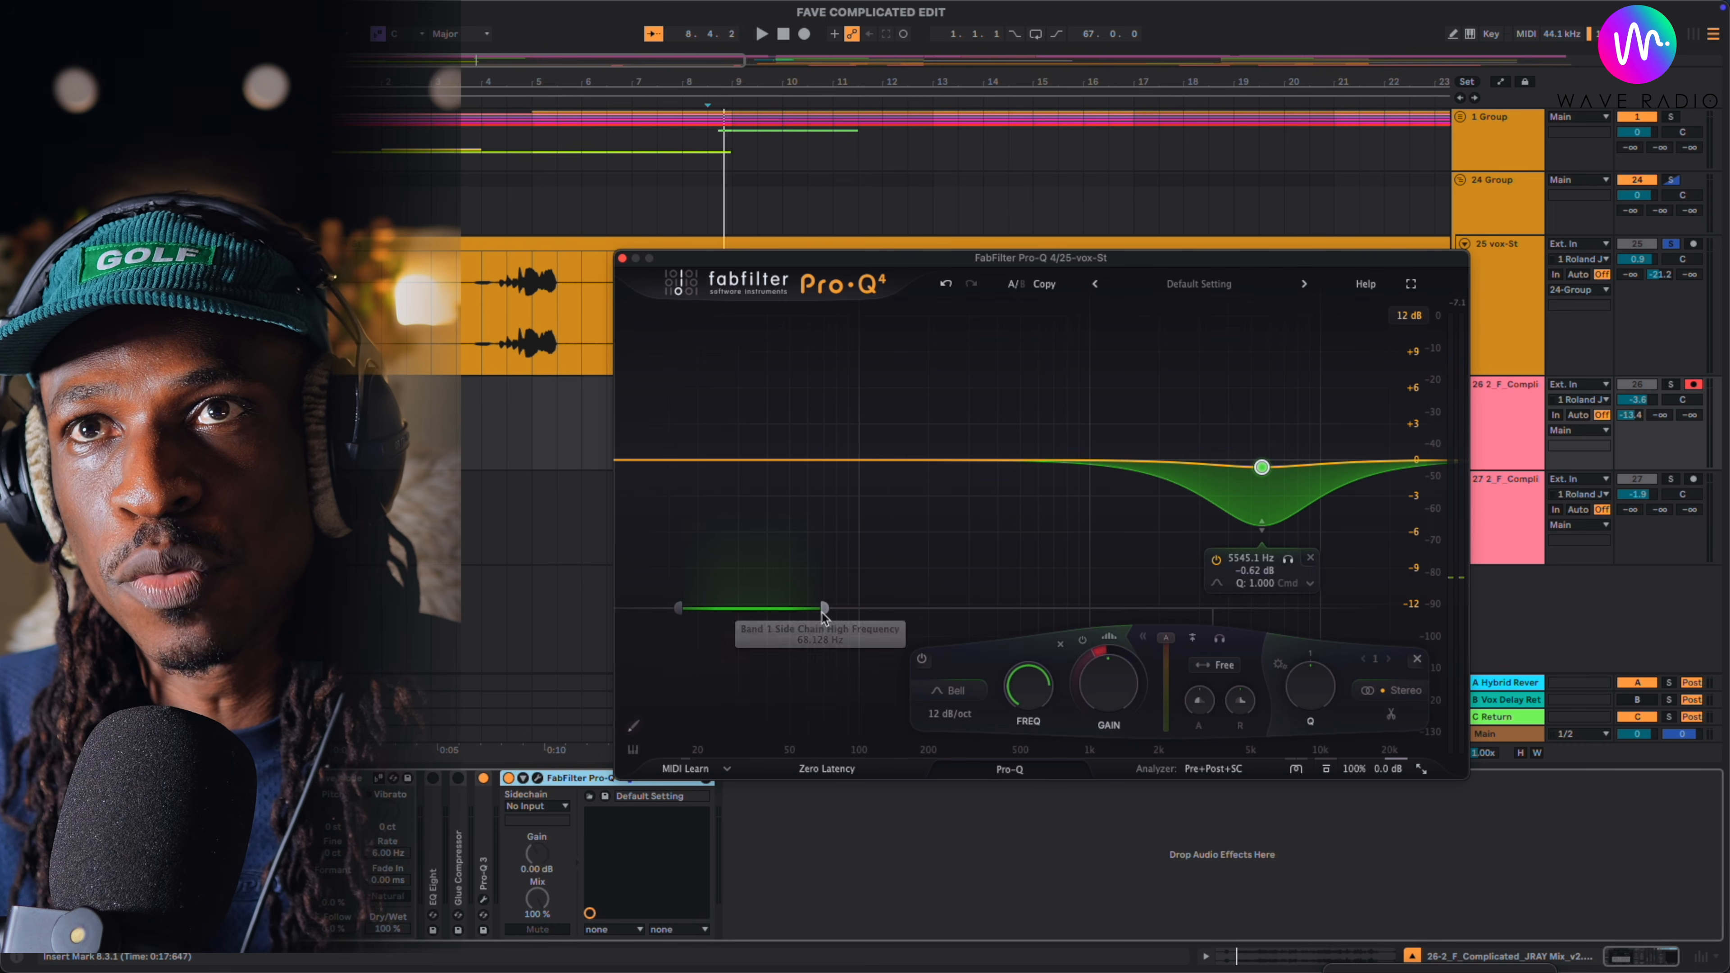
{"action": "key", "text": "space"}
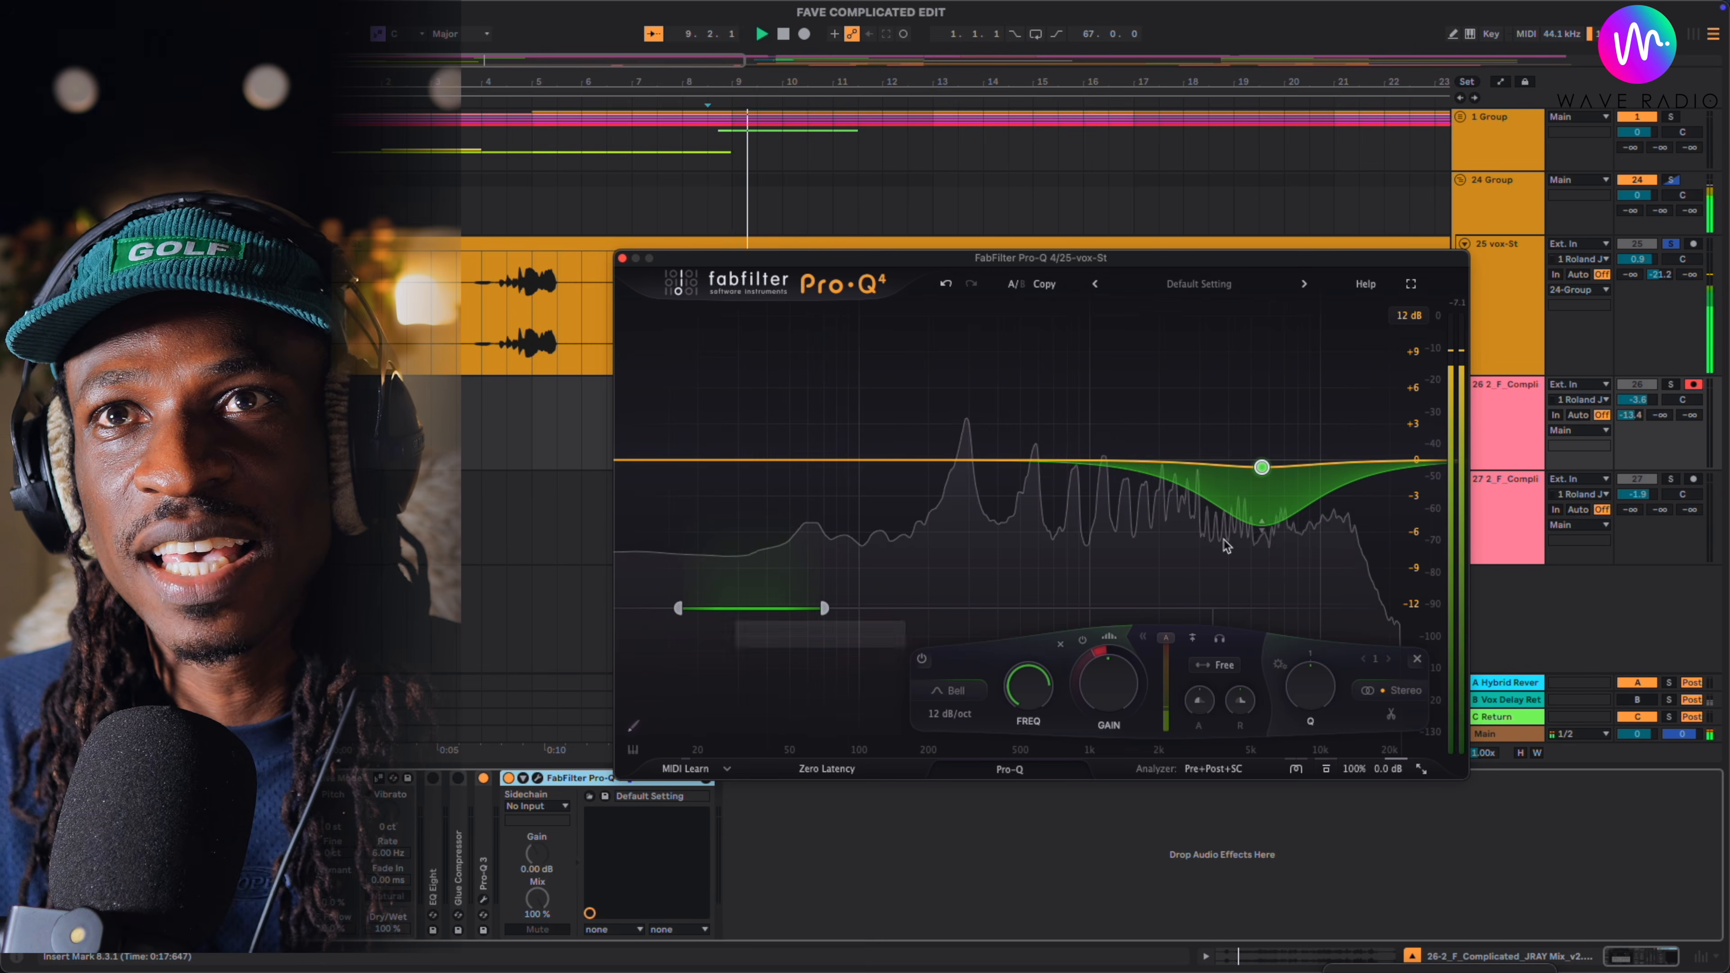
{"action": "mouse_move", "coordinate": [1260, 500]}
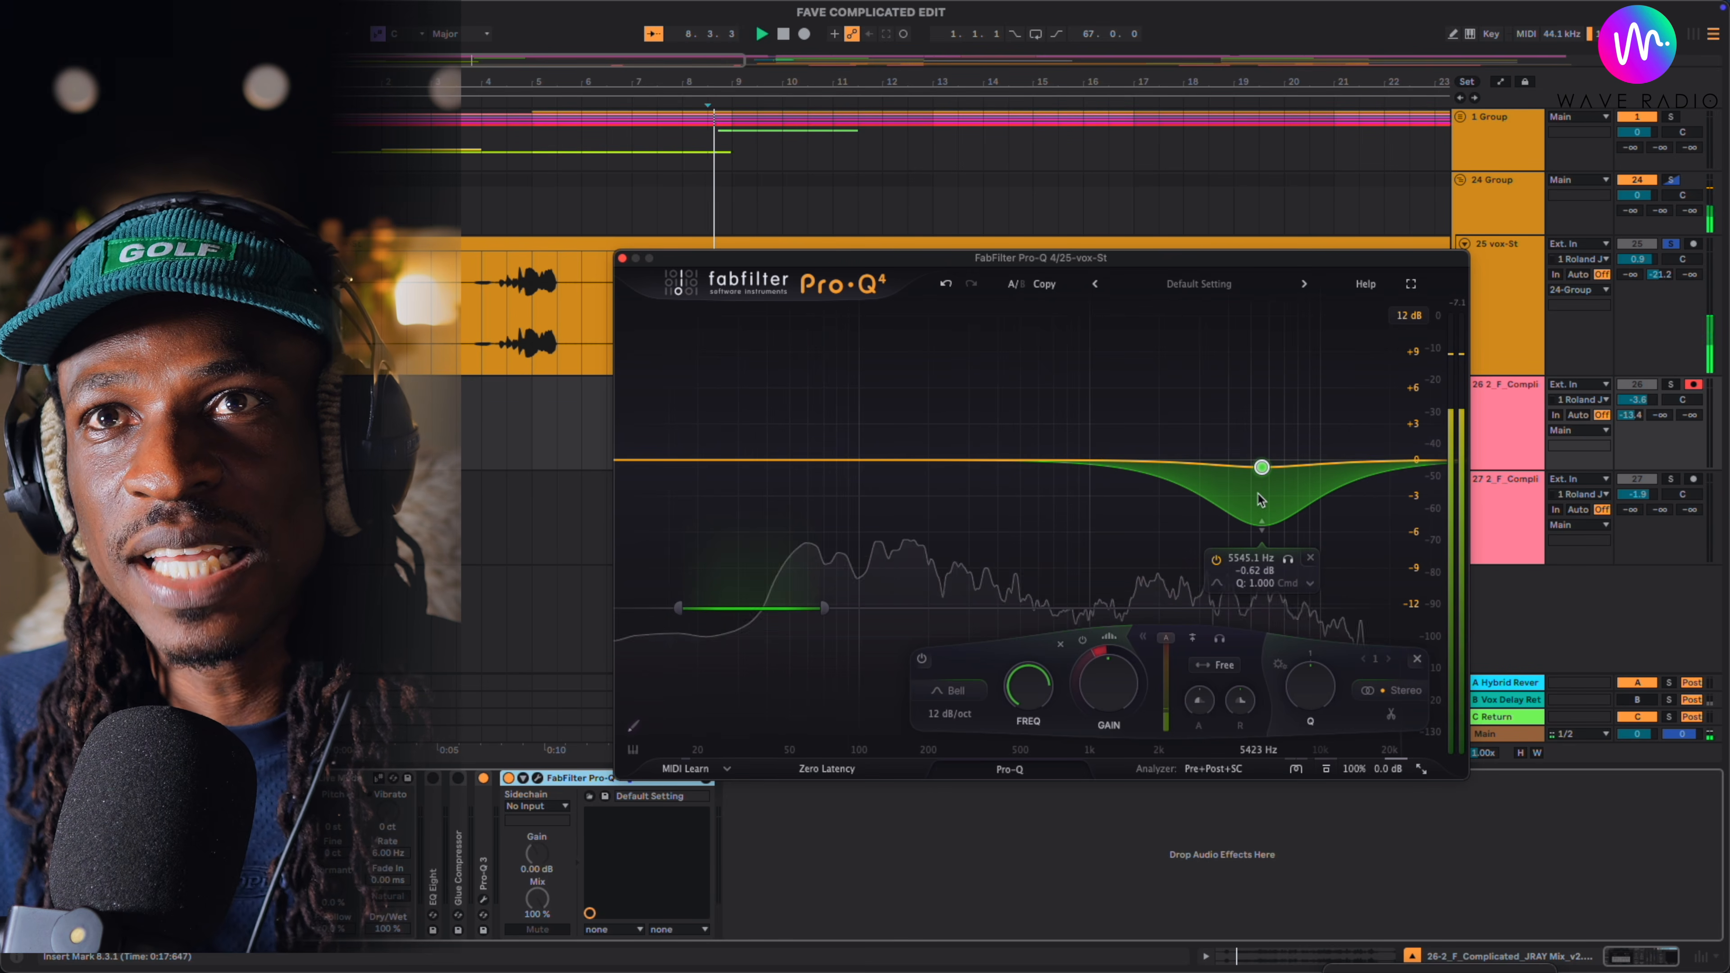
{"action": "key", "text": "space"}
- Shift the side-chain range up to about 170 to 650 Hz during playback and set the band to 5449.5 Hz at -0.54 dB
{"action": "left_click_drag", "start_coordinate": [802, 610], "coordinate": [996, 610]}
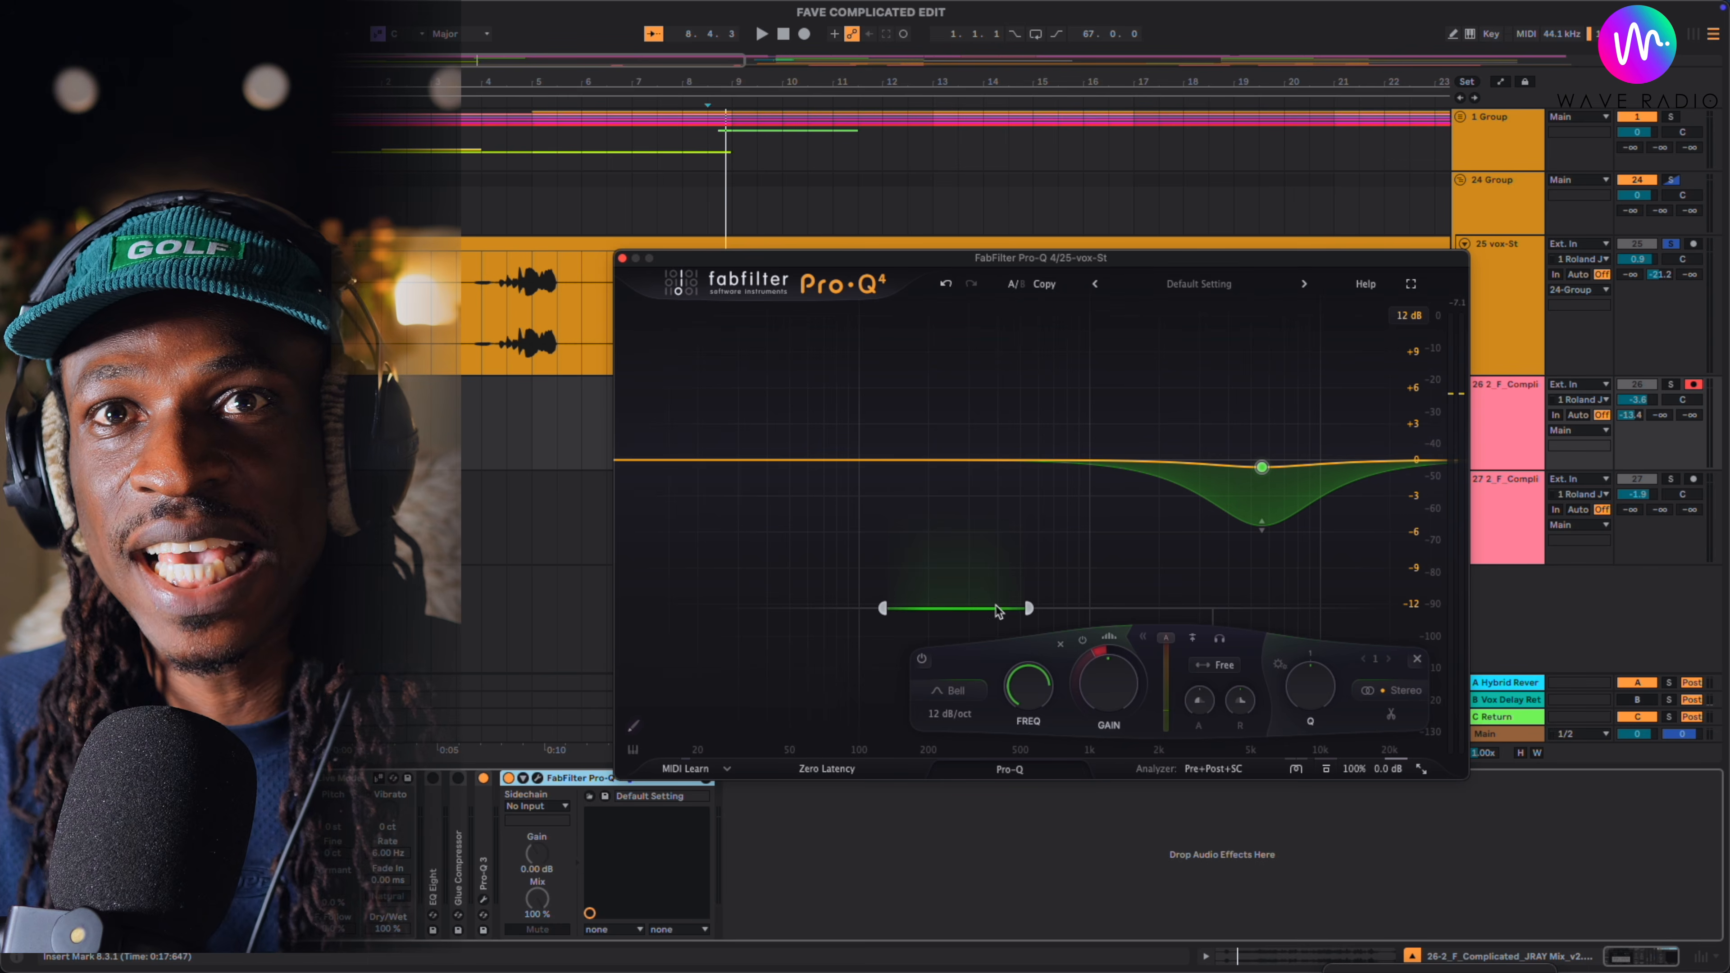
{"action": "key", "text": "space"}
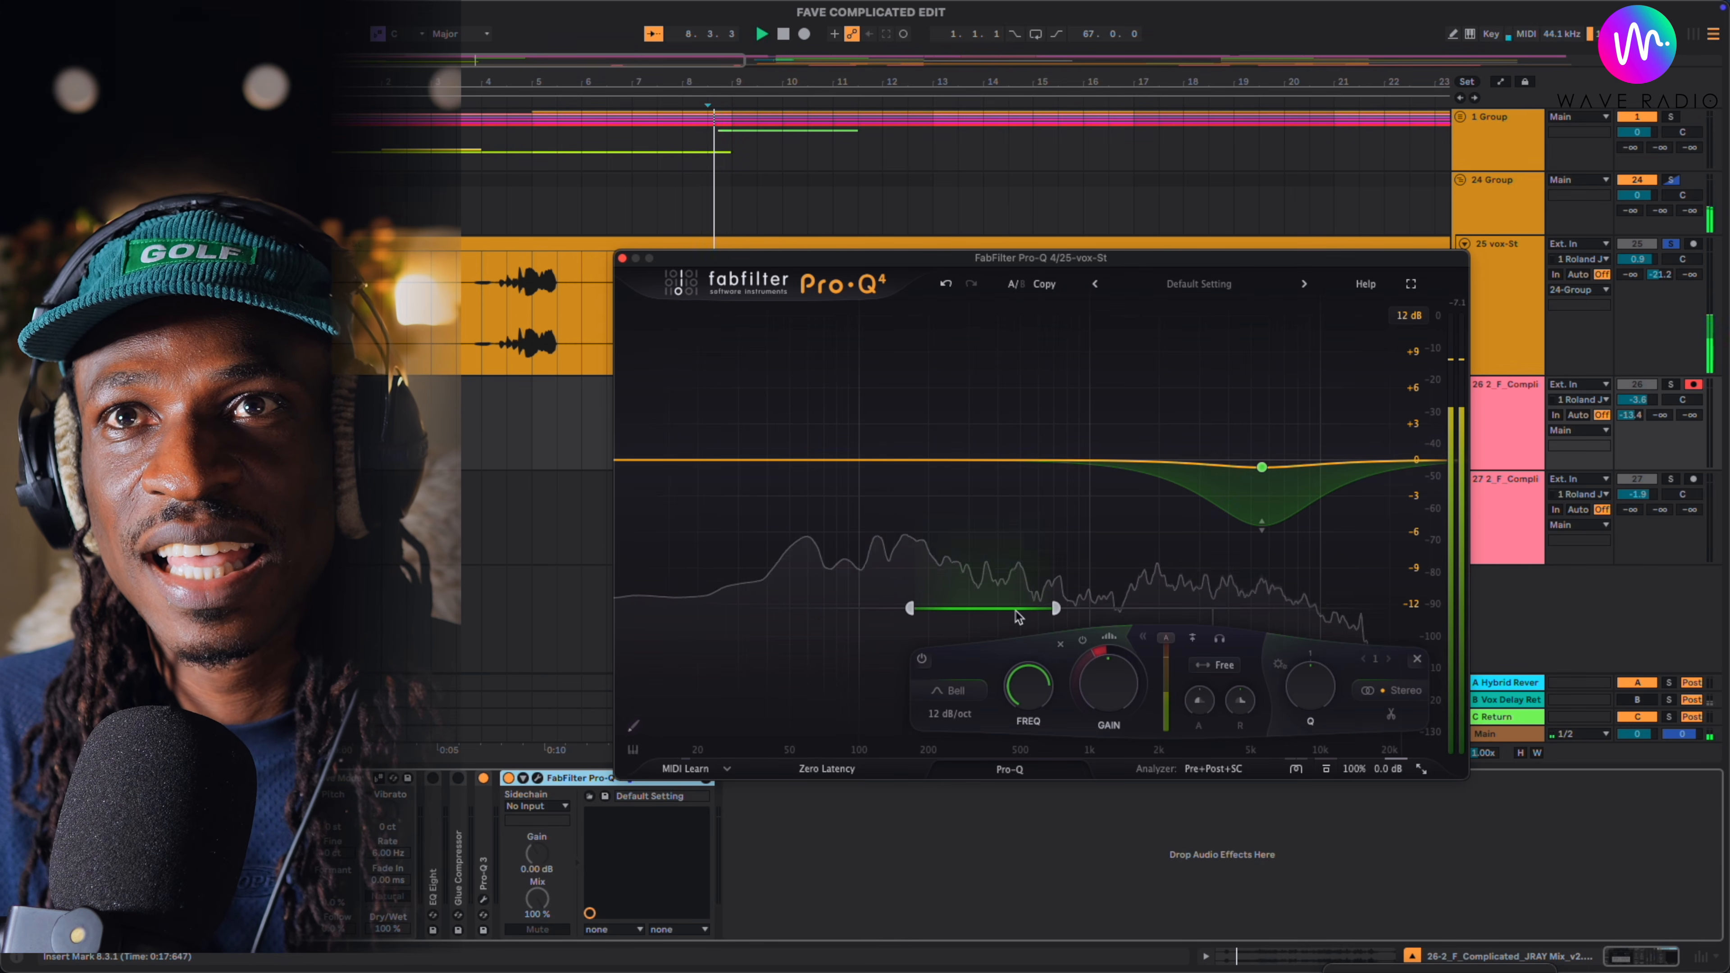
{"action": "mouse_move", "coordinate": [1057, 613]}
{"action": "left_click_drag", "start_coordinate": [1054, 609], "coordinate": [1046, 609]}
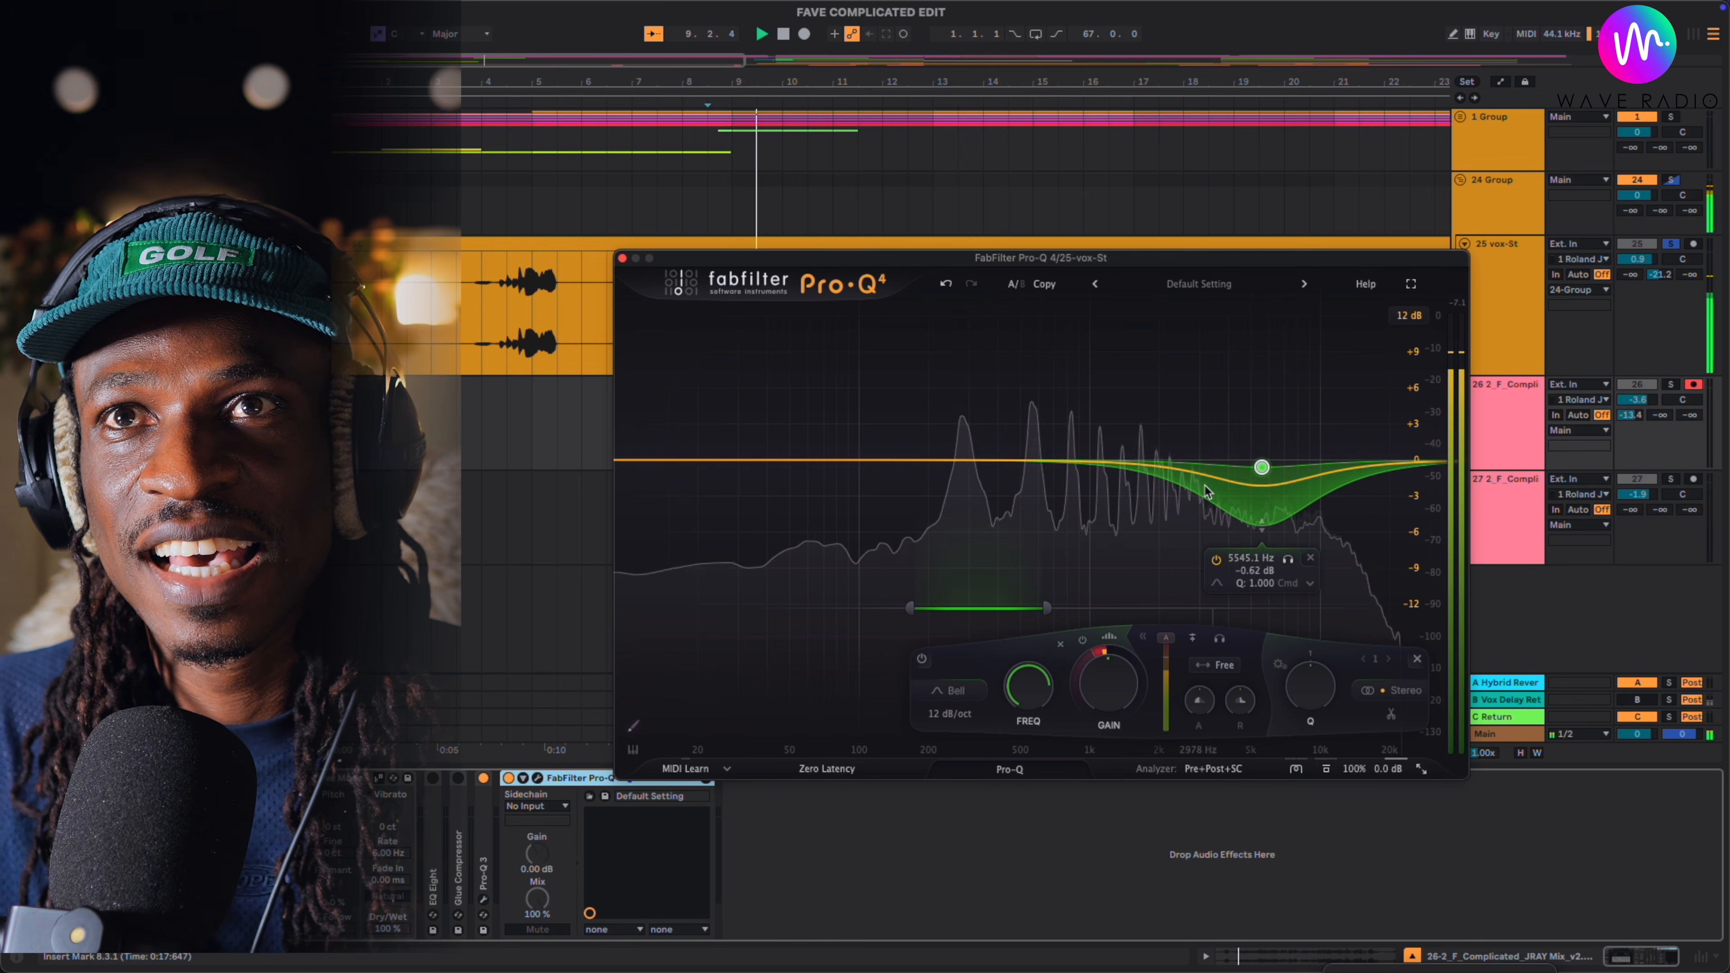
{"action": "left_click_drag", "start_coordinate": [1260, 467], "coordinate": [1260, 460]}
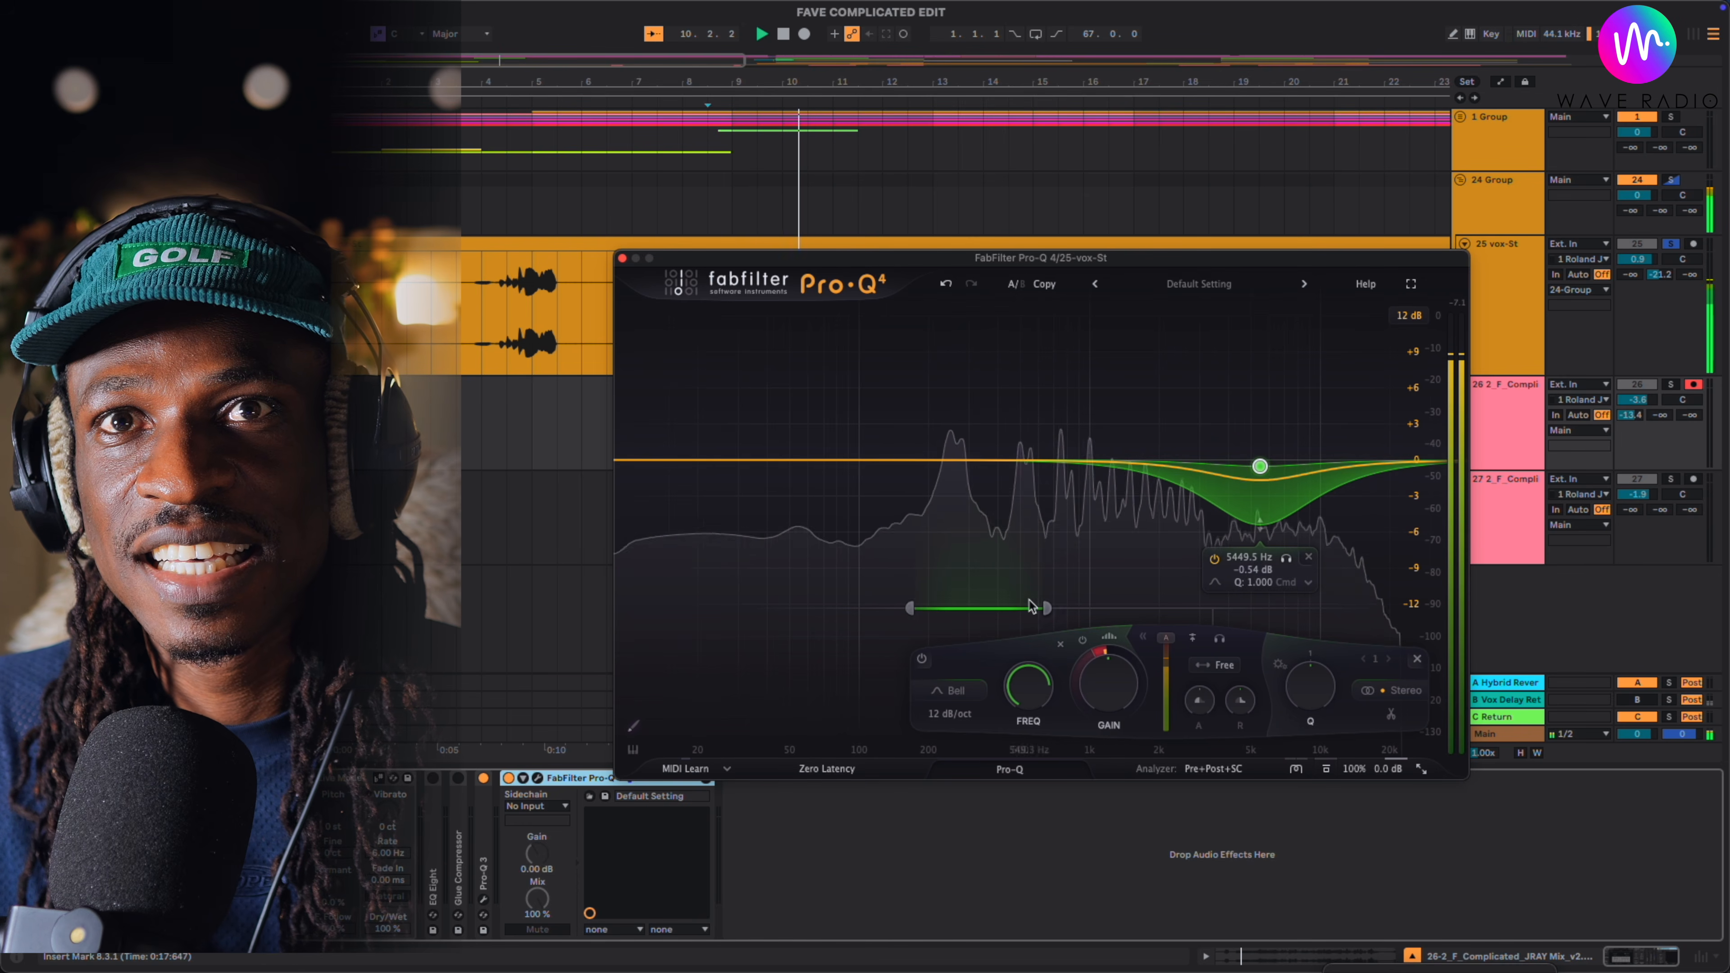
- Move the band's side-chain range into the high frequencies, spanning about 7 to 11 kHz
{"action": "left_click_drag", "start_coordinate": [1027, 608], "coordinate": [1306, 609]}
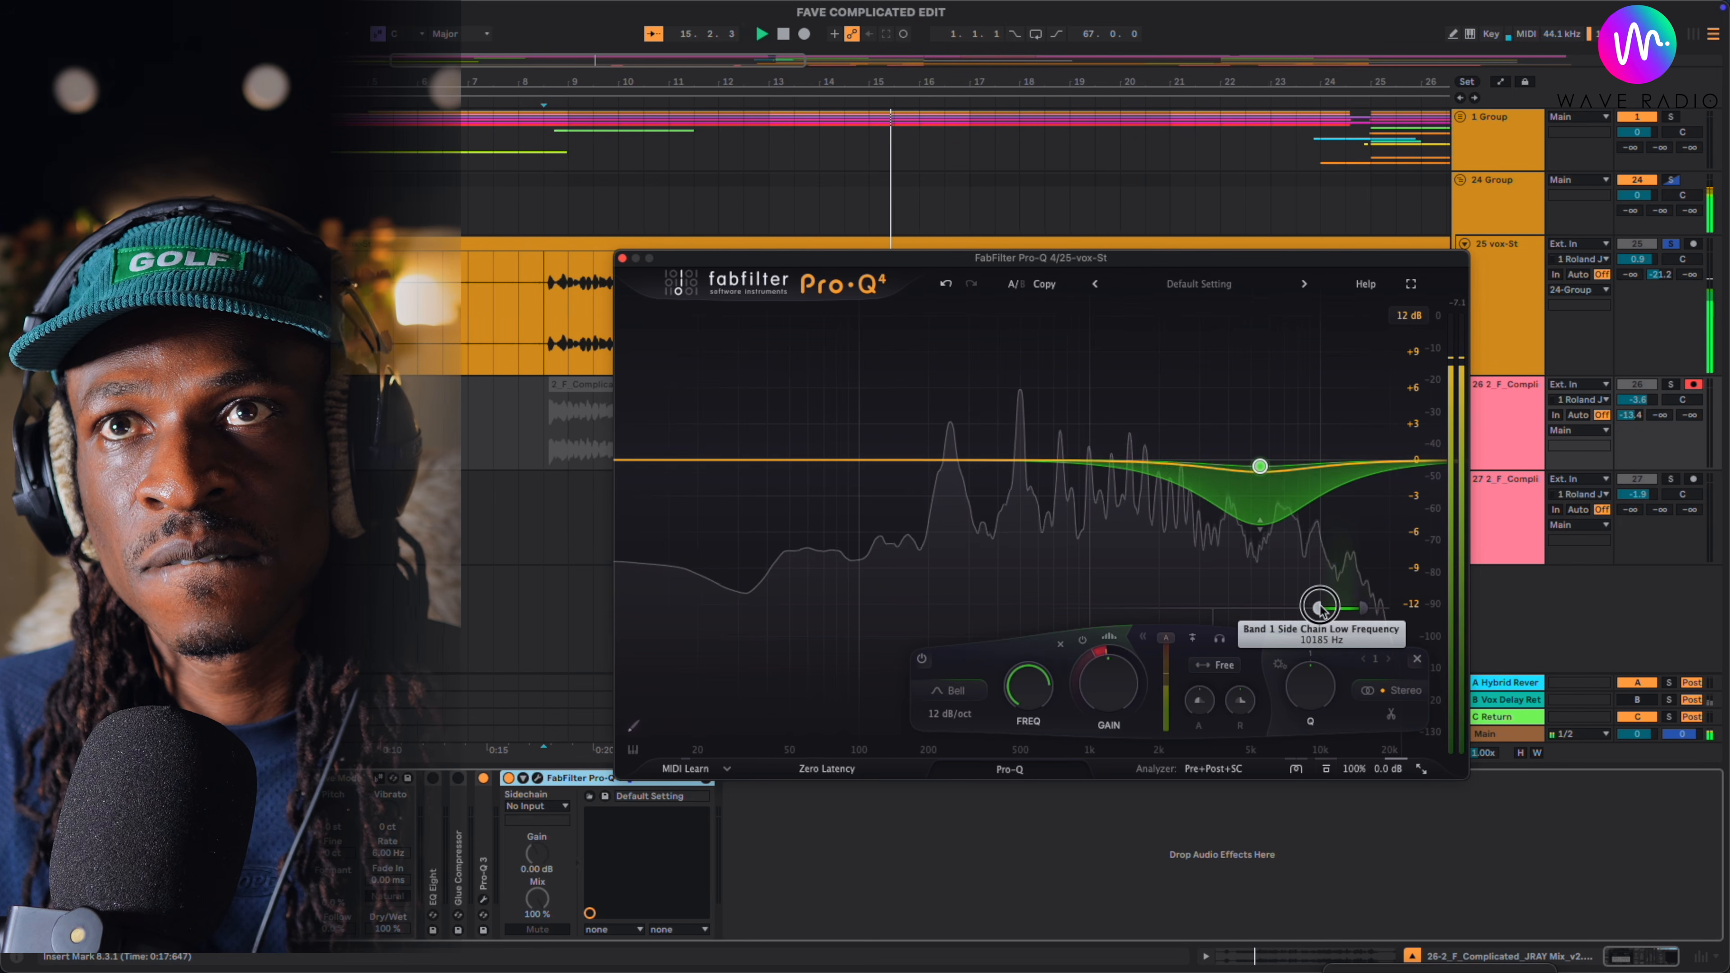
{"action": "left_click_drag", "start_coordinate": [1321, 614], "coordinate": [1313, 613]}
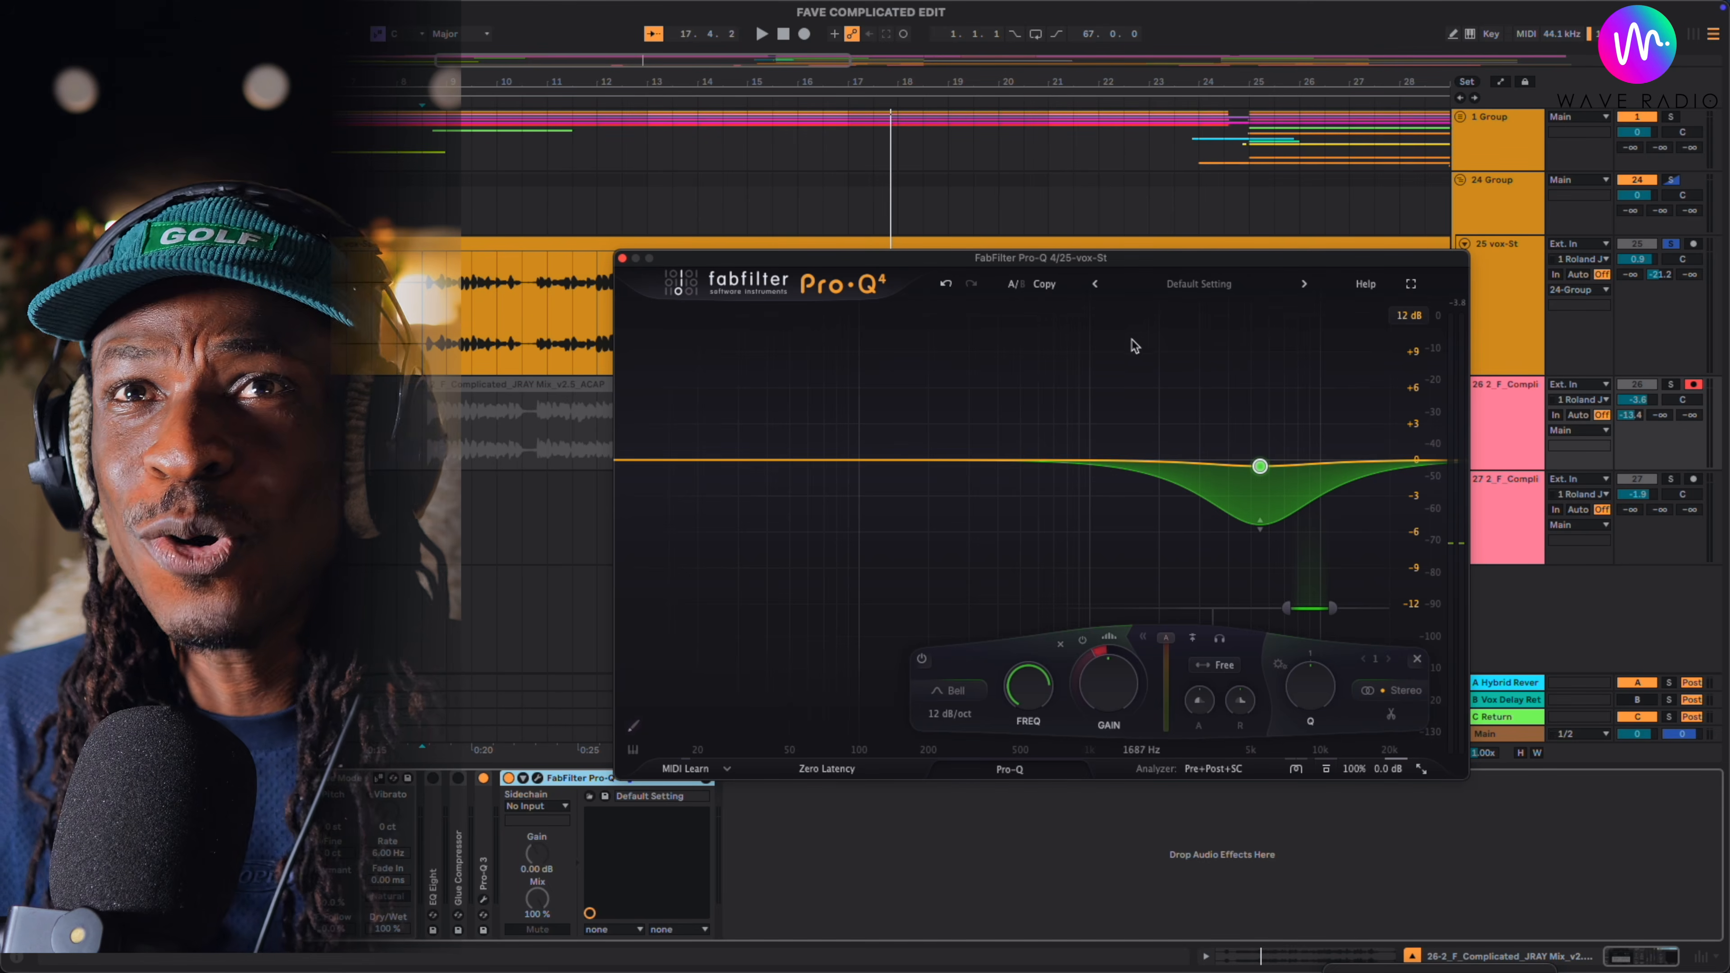
{"action": "left_click", "coordinate": [1203, 355]}
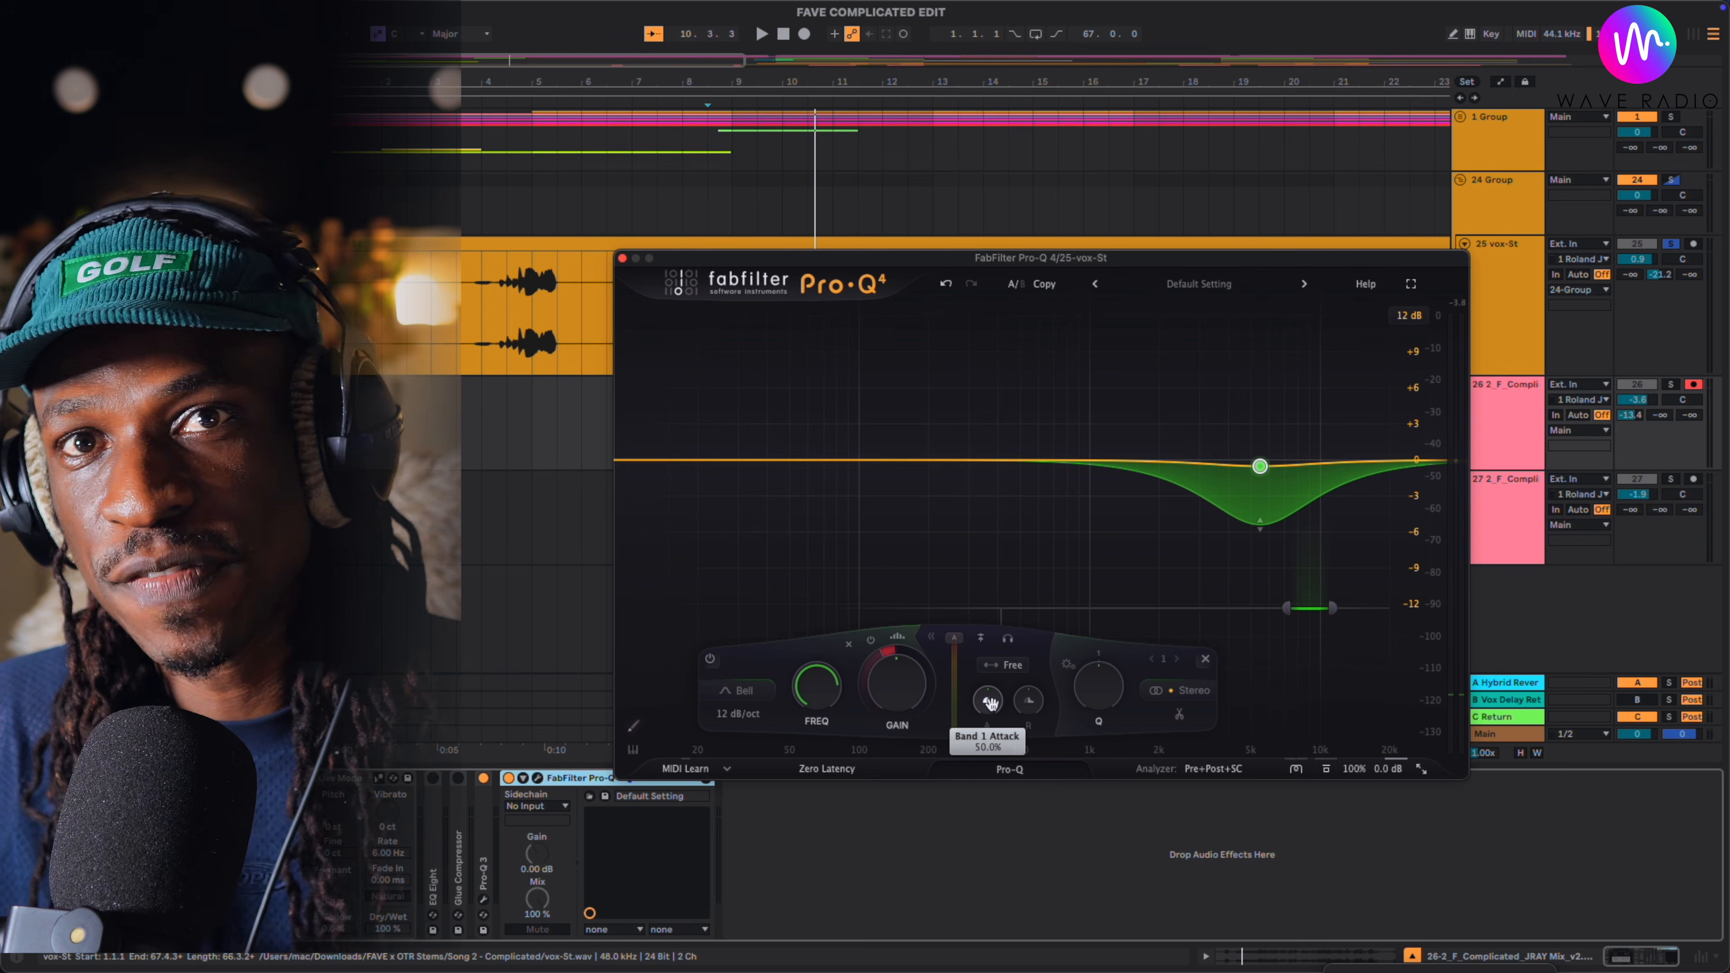
- Adjust the Attack and Release of the 5449.5 Hz band's dynamics
{"action": "mouse_move", "coordinate": [991, 702]}
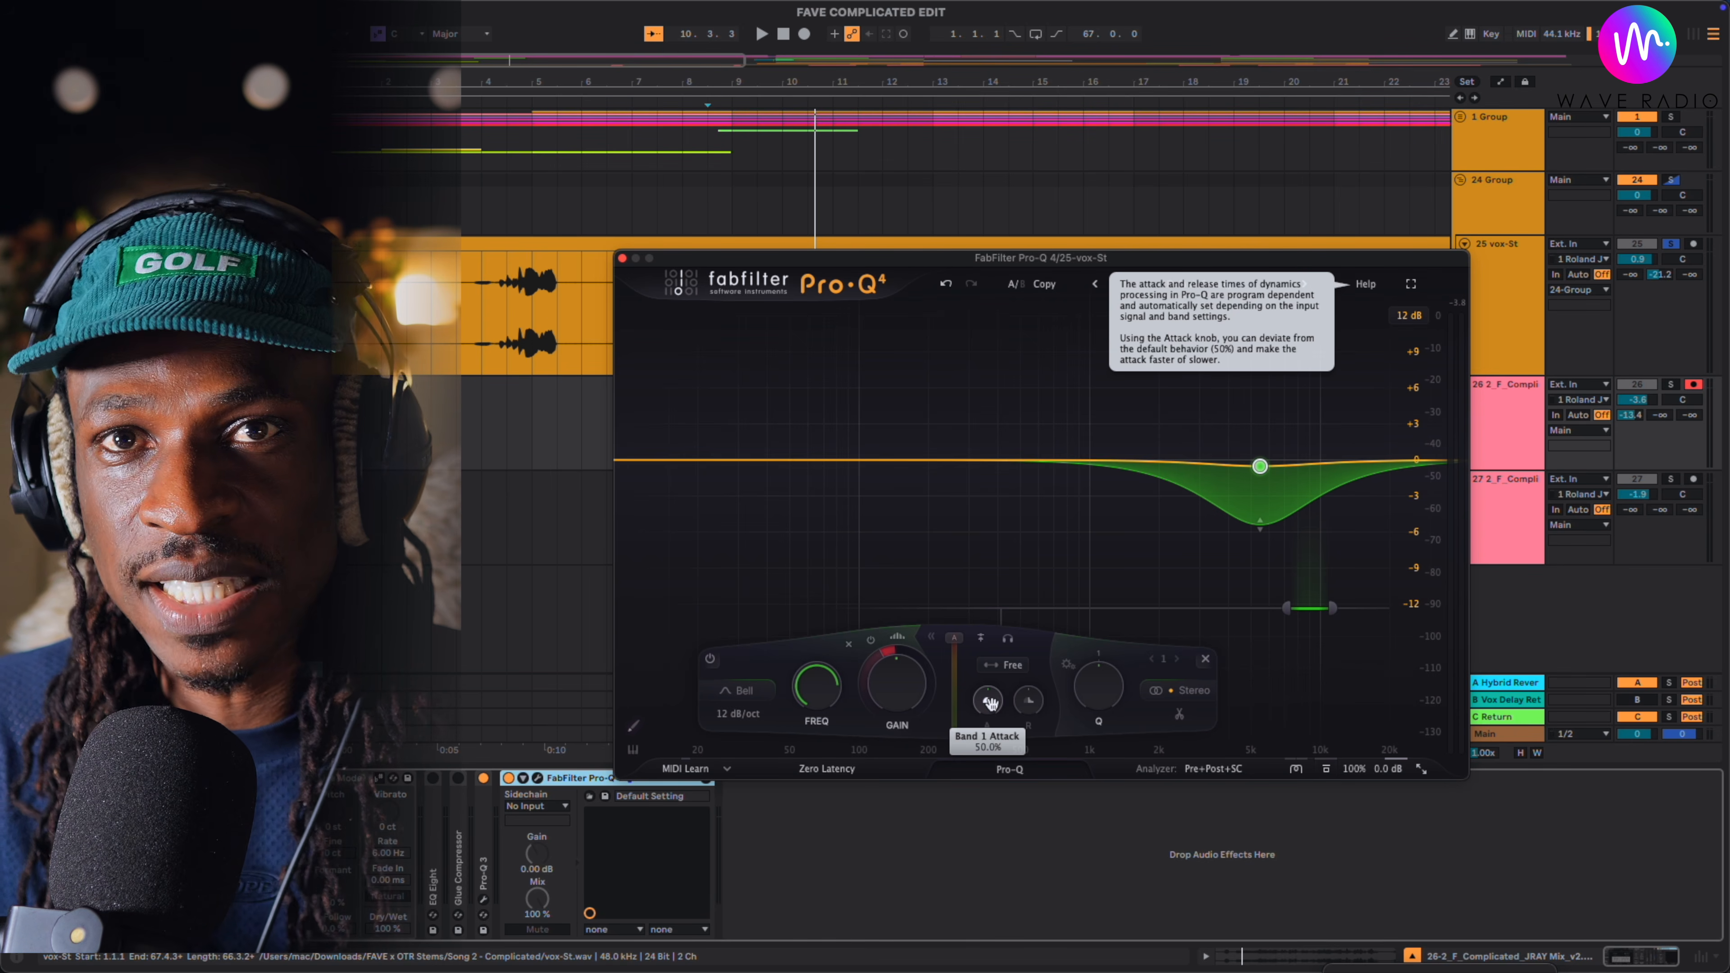
{"action": "left_click_drag", "start_coordinate": [991, 702], "coordinate": [988, 736]}
{"action": "left_click_drag", "start_coordinate": [974, 868], "coordinate": [1001, 821]}
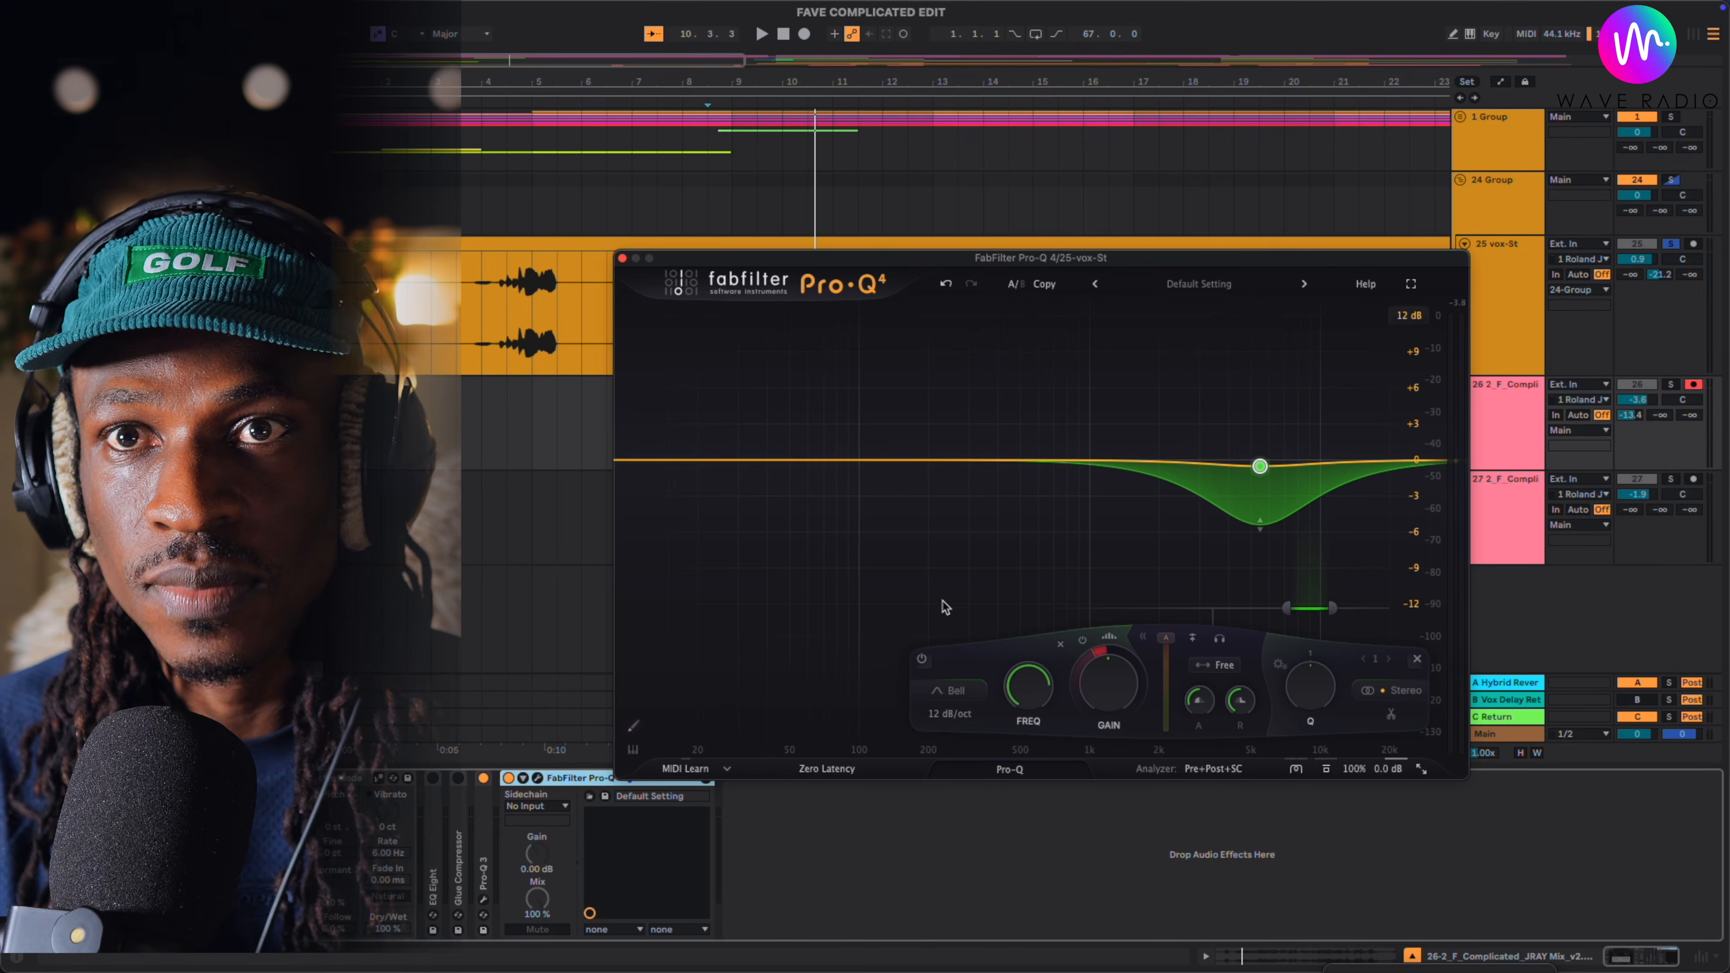
- Open the list of Pro-Q instances and enable the automatic zoom of each instance's EQ display
{"action": "left_click", "coordinate": [1010, 770]}
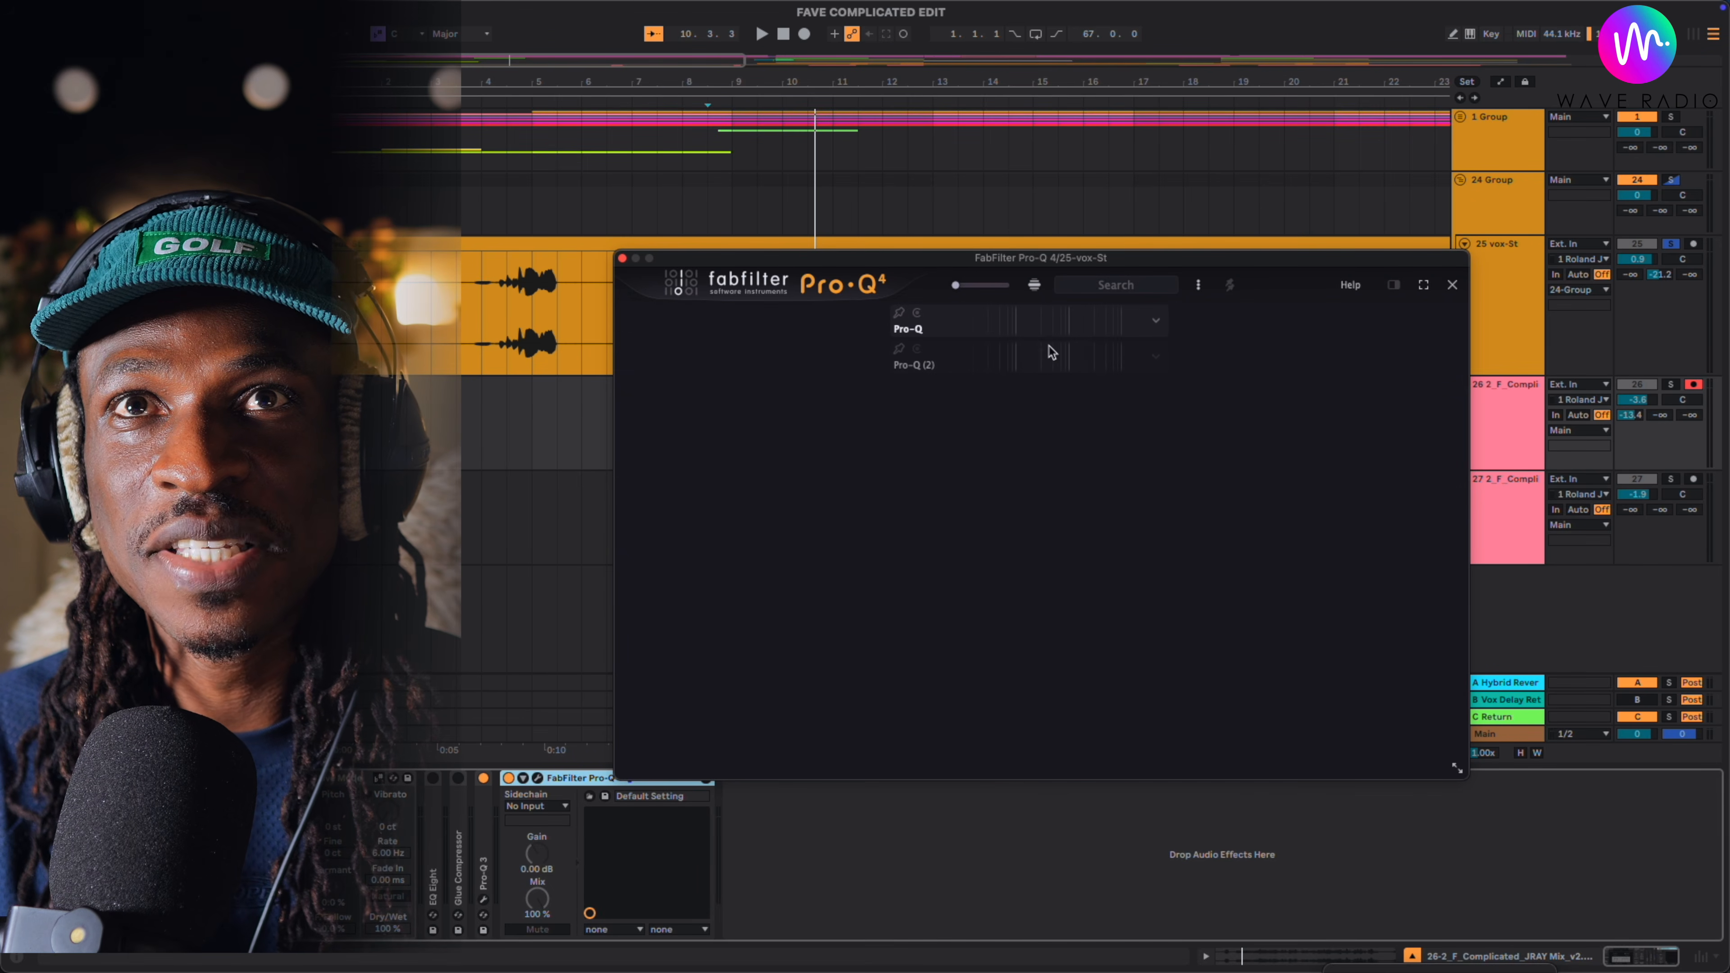
{"action": "left_click", "coordinate": [1034, 286]}
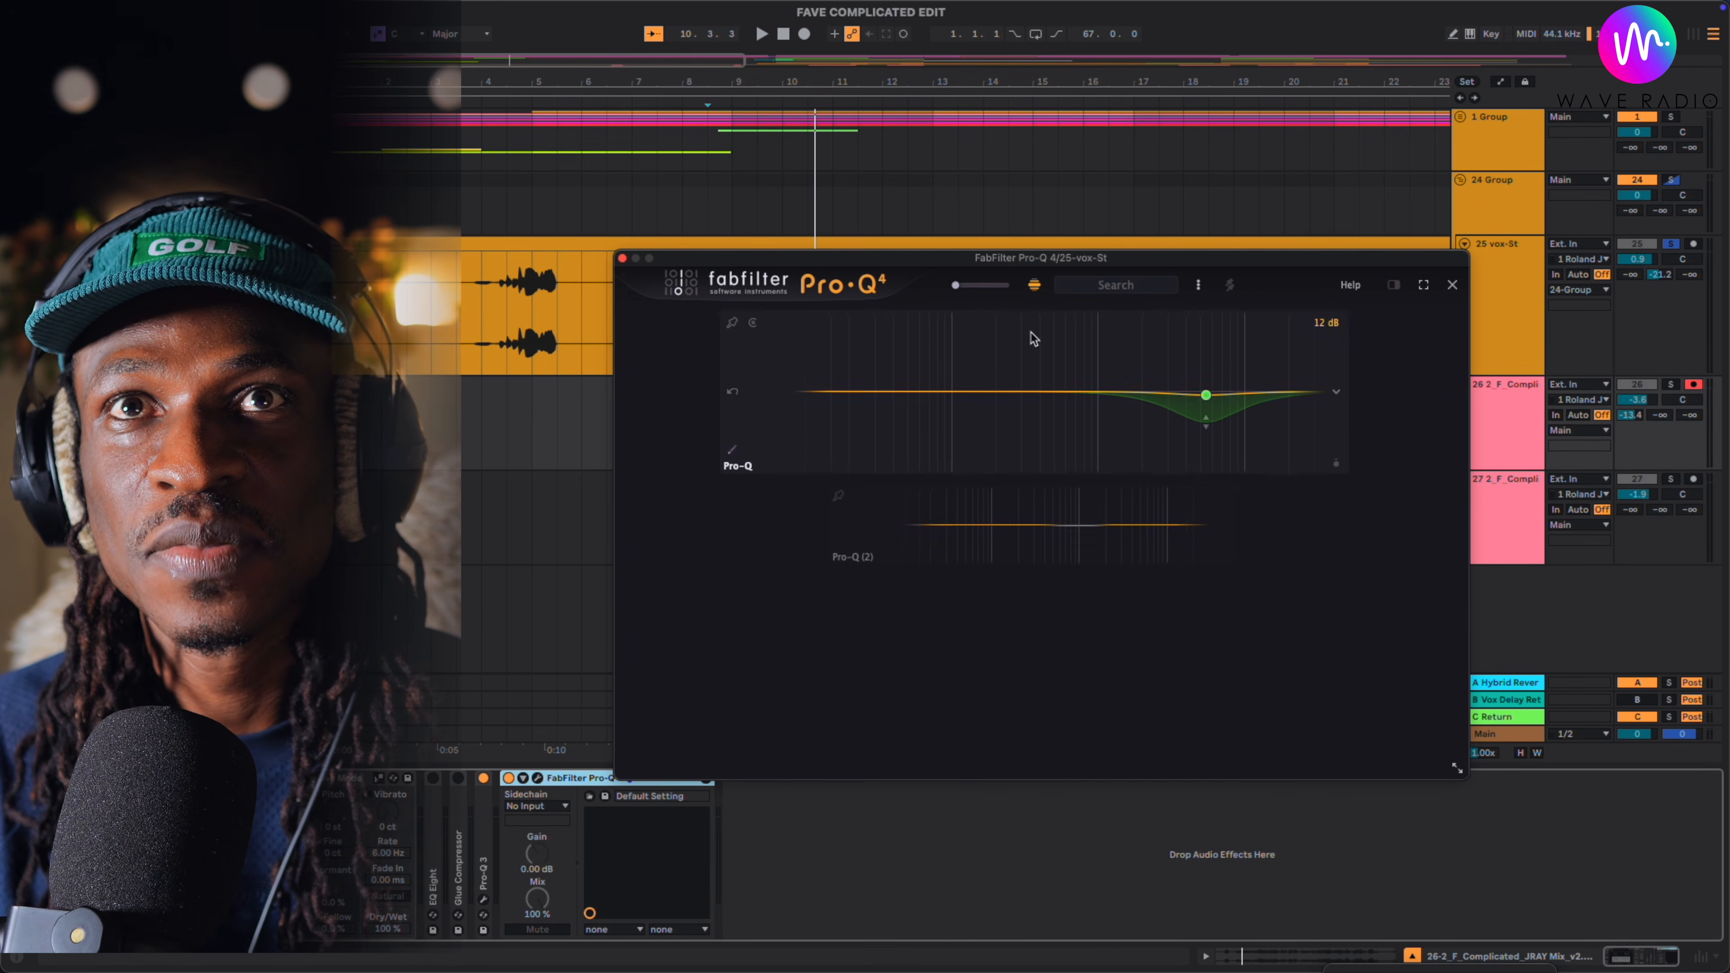
{"action": "mouse_move", "coordinate": [1081, 341]}
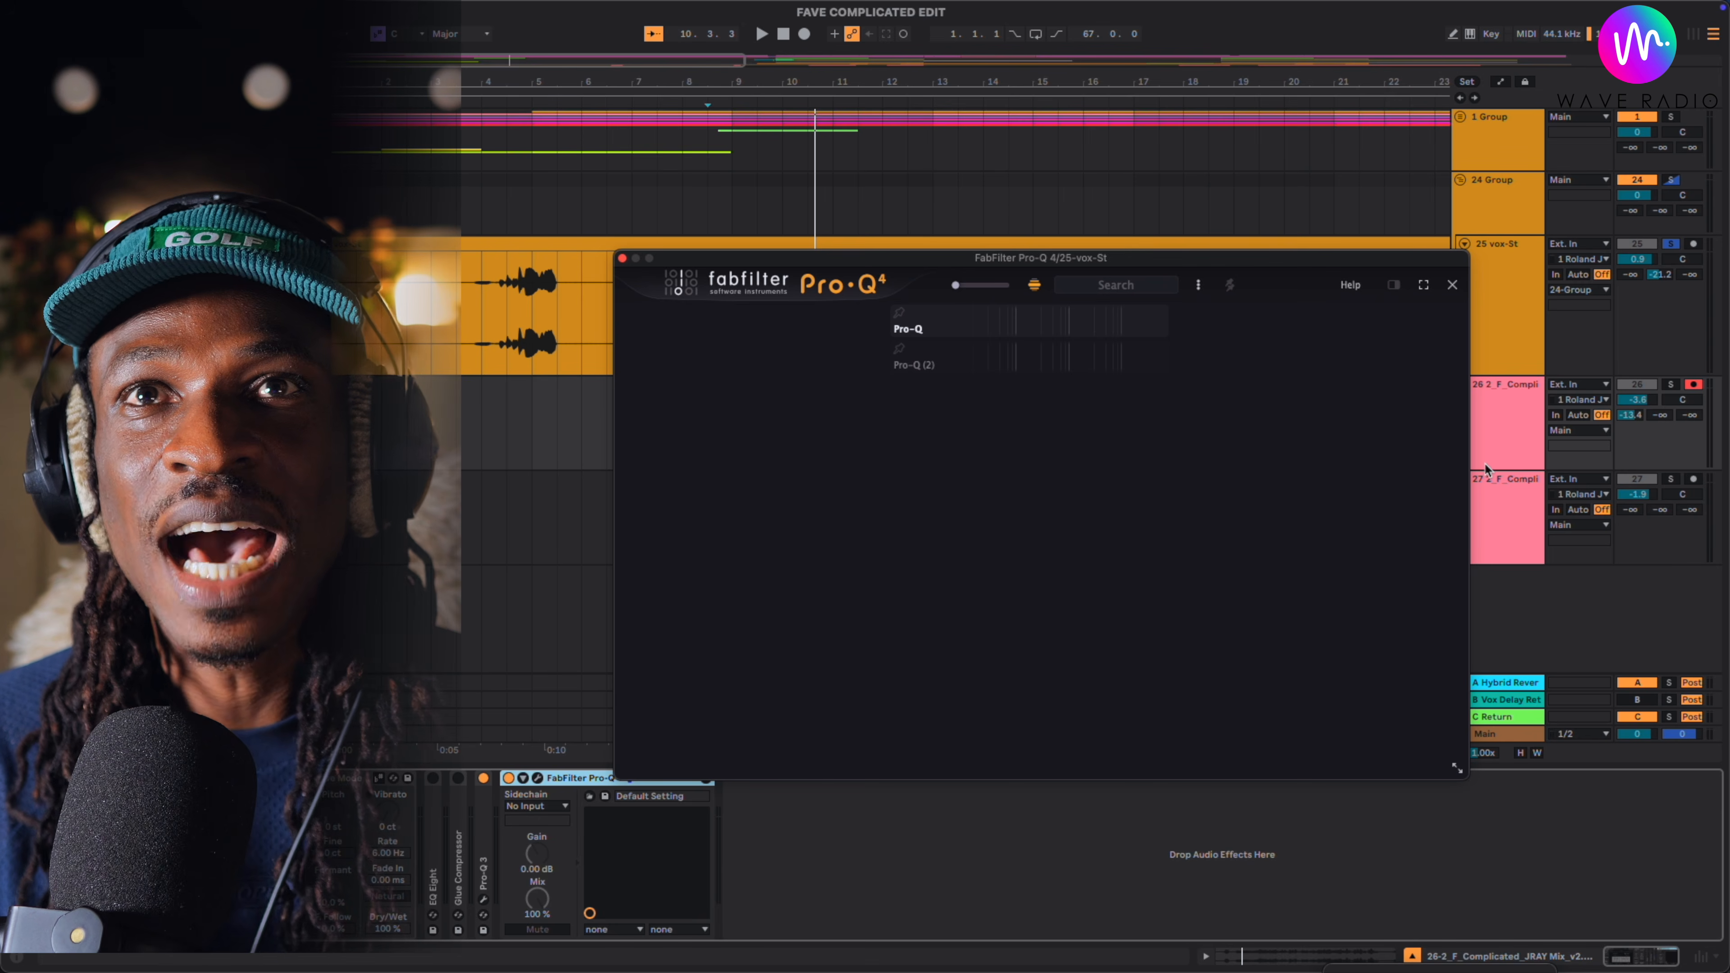
- Add a dynamic bell band at 331.39 Hz with -0.26 dB gain to the first Pro-Q instance and check its band options
{"action": "mouse_move", "coordinate": [1015, 384]}
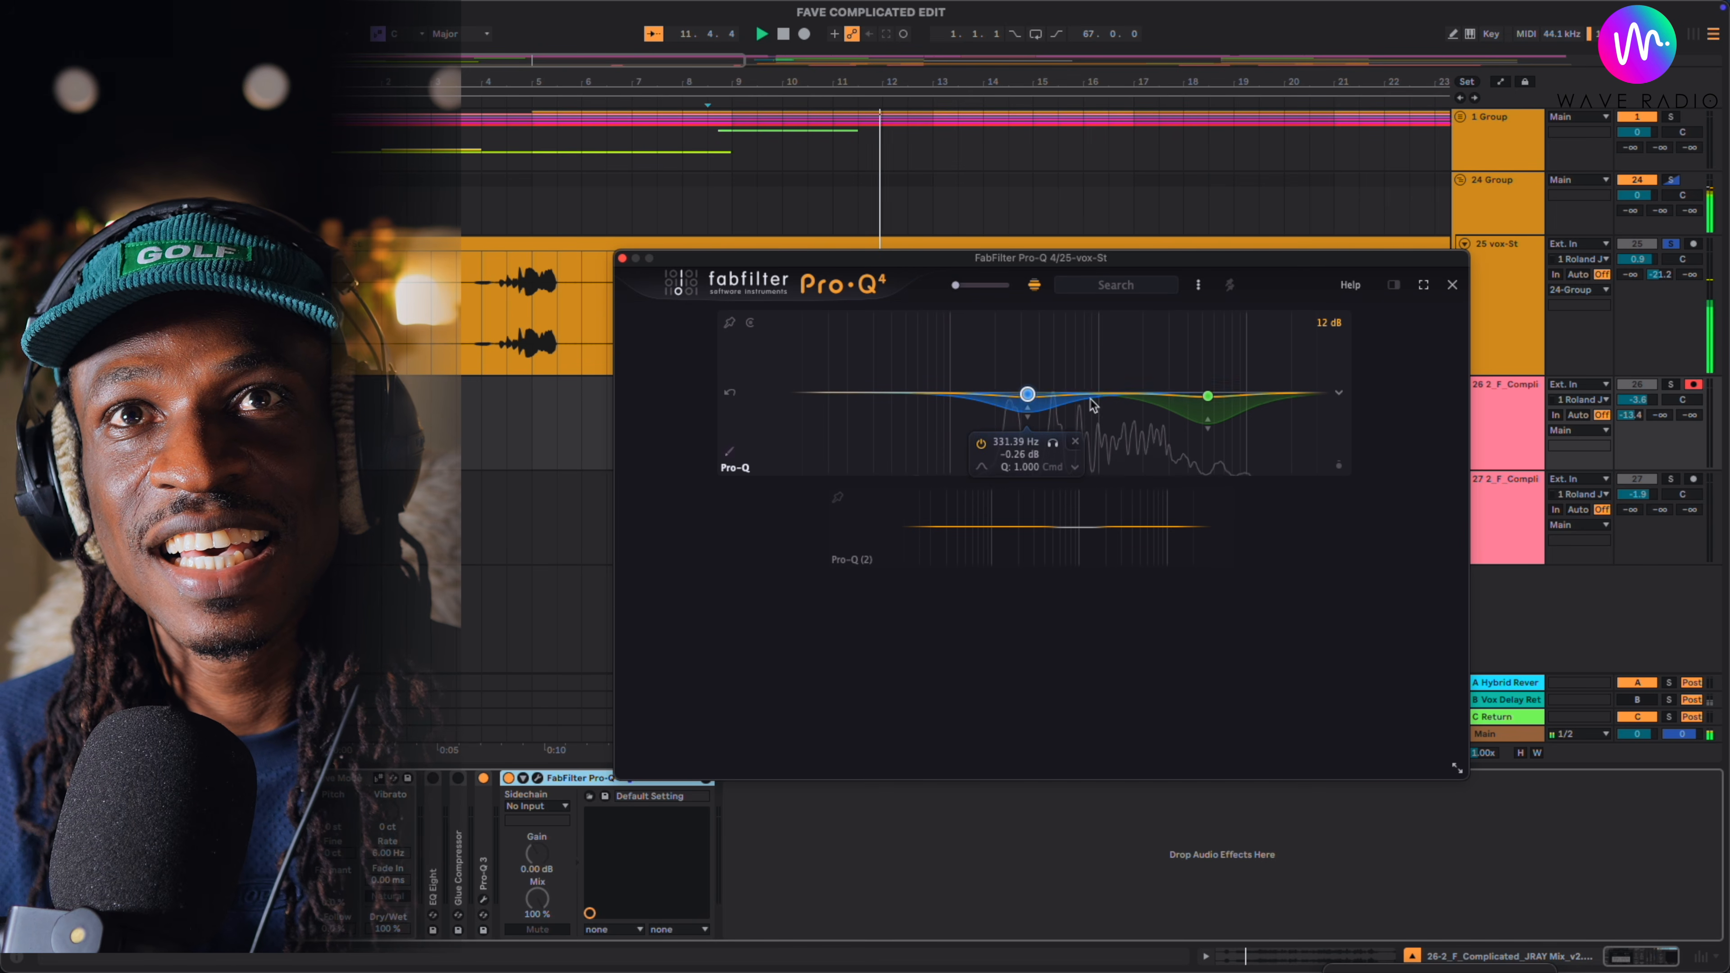
{"action": "left_click", "coordinate": [1075, 468]}
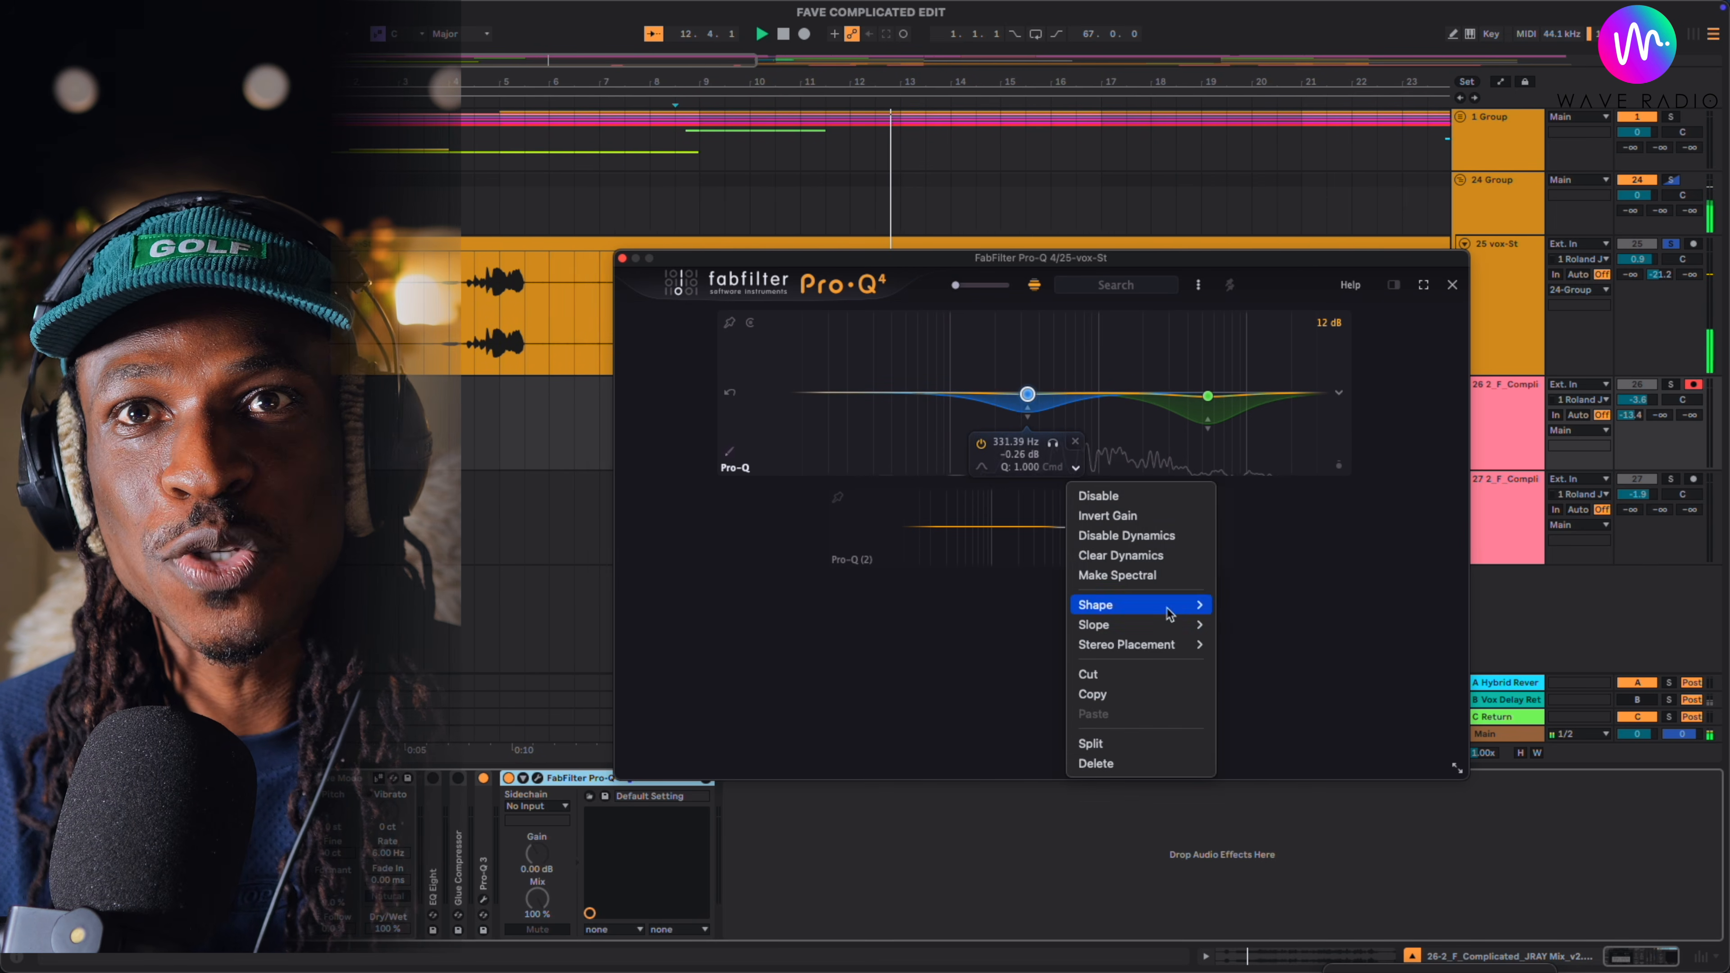
{"action": "left_click", "coordinate": [909, 429]}
- Add a low-shelf cut to the first Pro-Q instance and place its bell band at 124.05 Hz with -3.96 dB gain
{"action": "left_click_drag", "start_coordinate": [844, 399], "coordinate": [850, 441]}
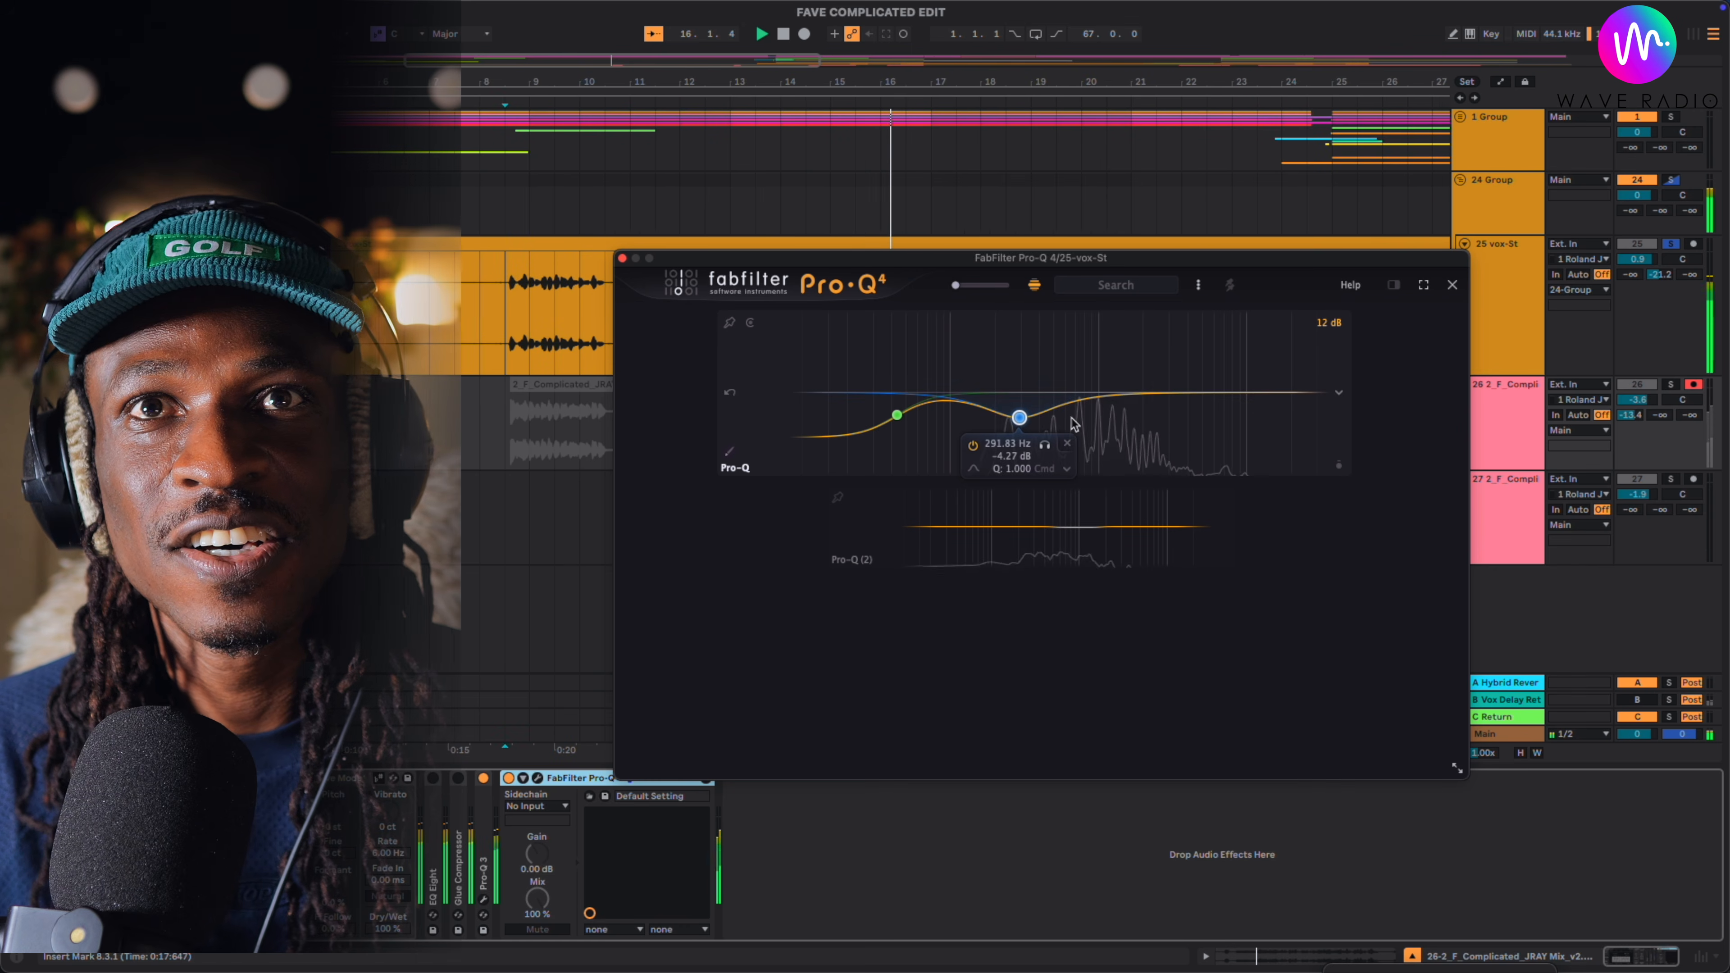
{"action": "left_click_drag", "start_coordinate": [1018, 419], "coordinate": [966, 403]}
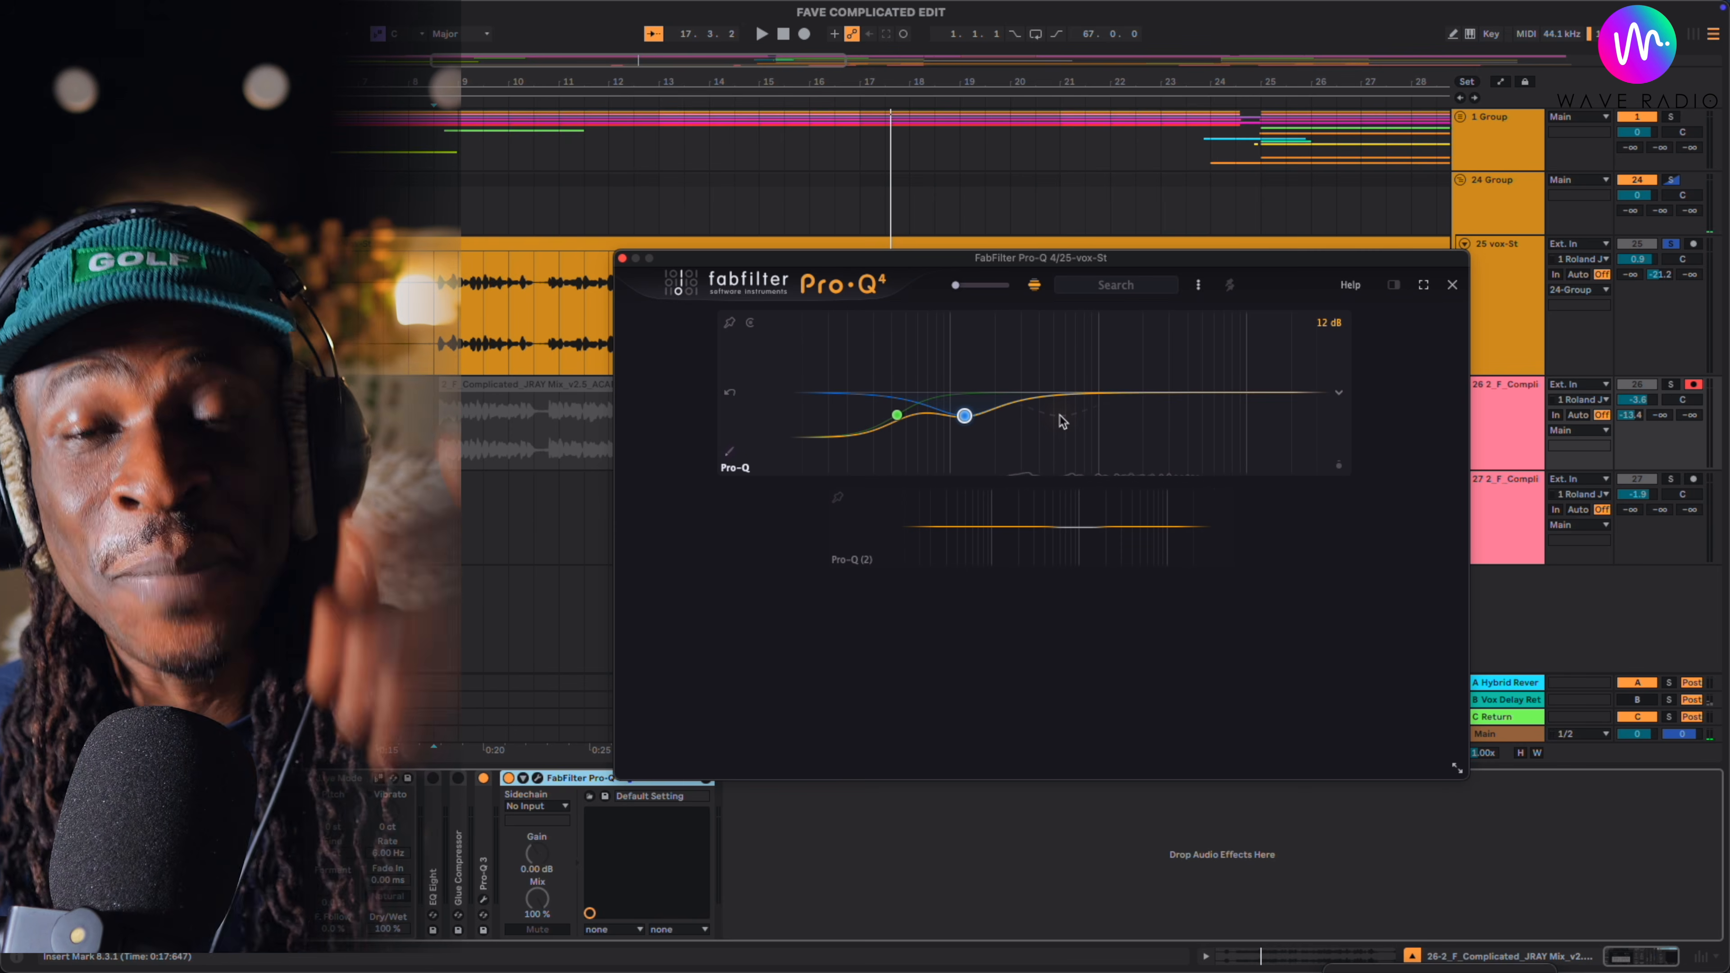
- Pin the first Pro-Q instance in the list and copy its EQ settings
{"action": "mouse_move", "coordinate": [1068, 968]}
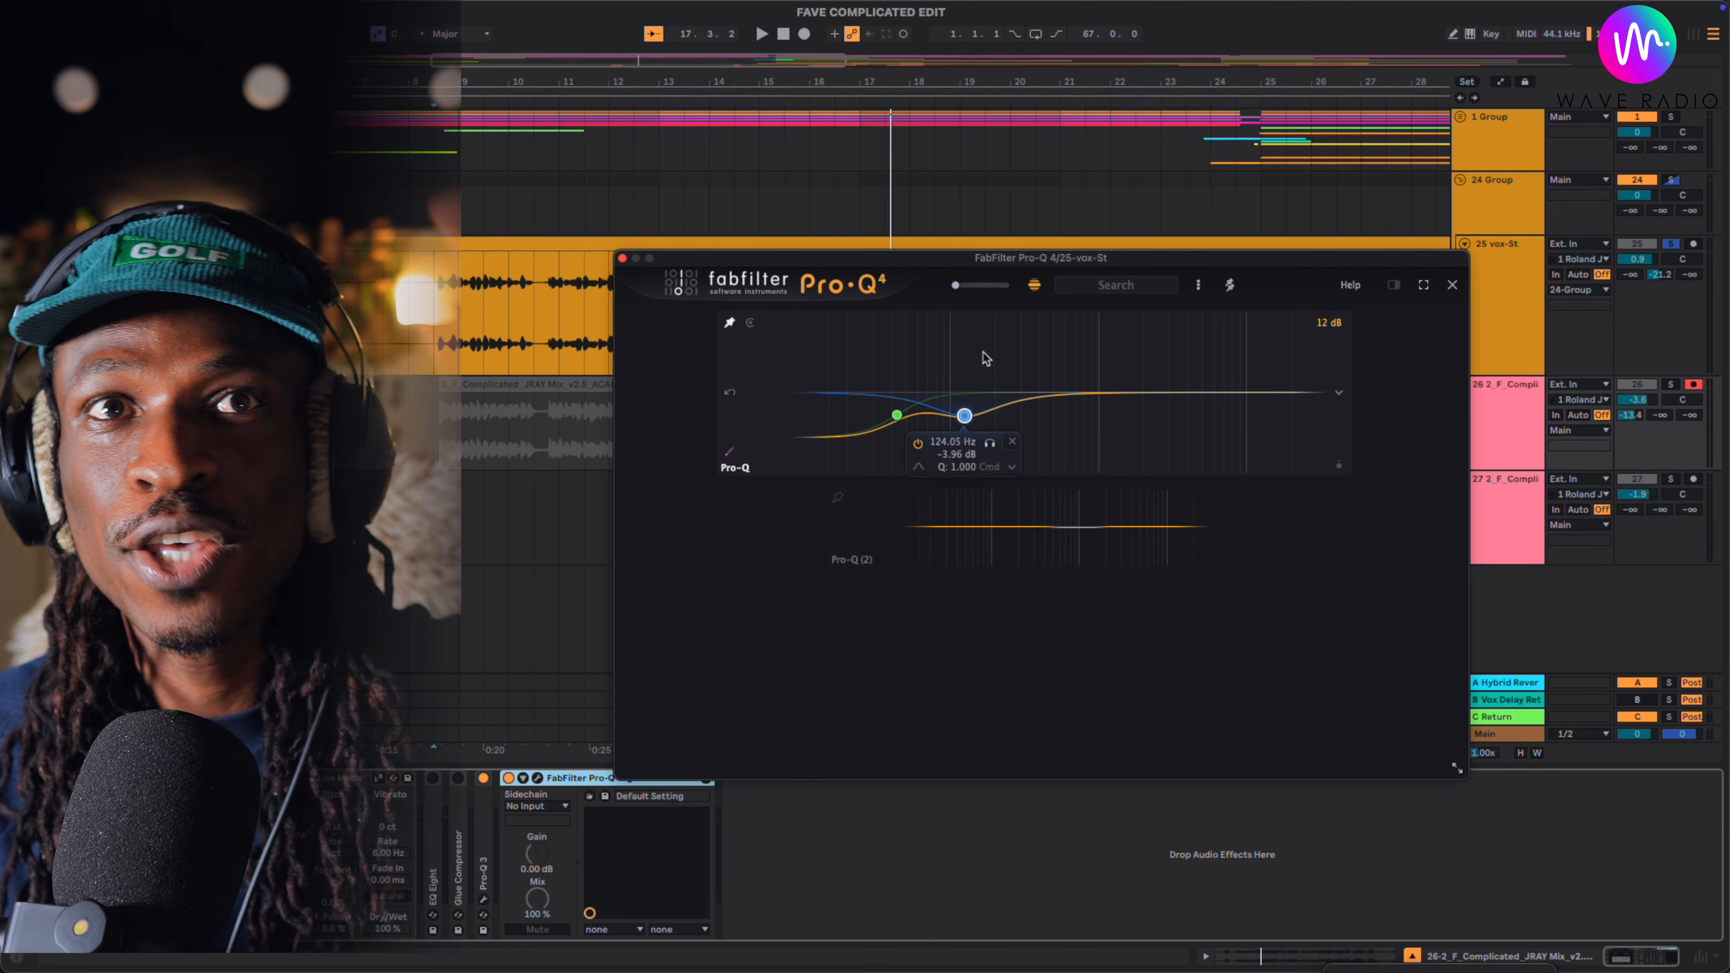
{"action": "mouse_move", "coordinate": [1013, 561]}
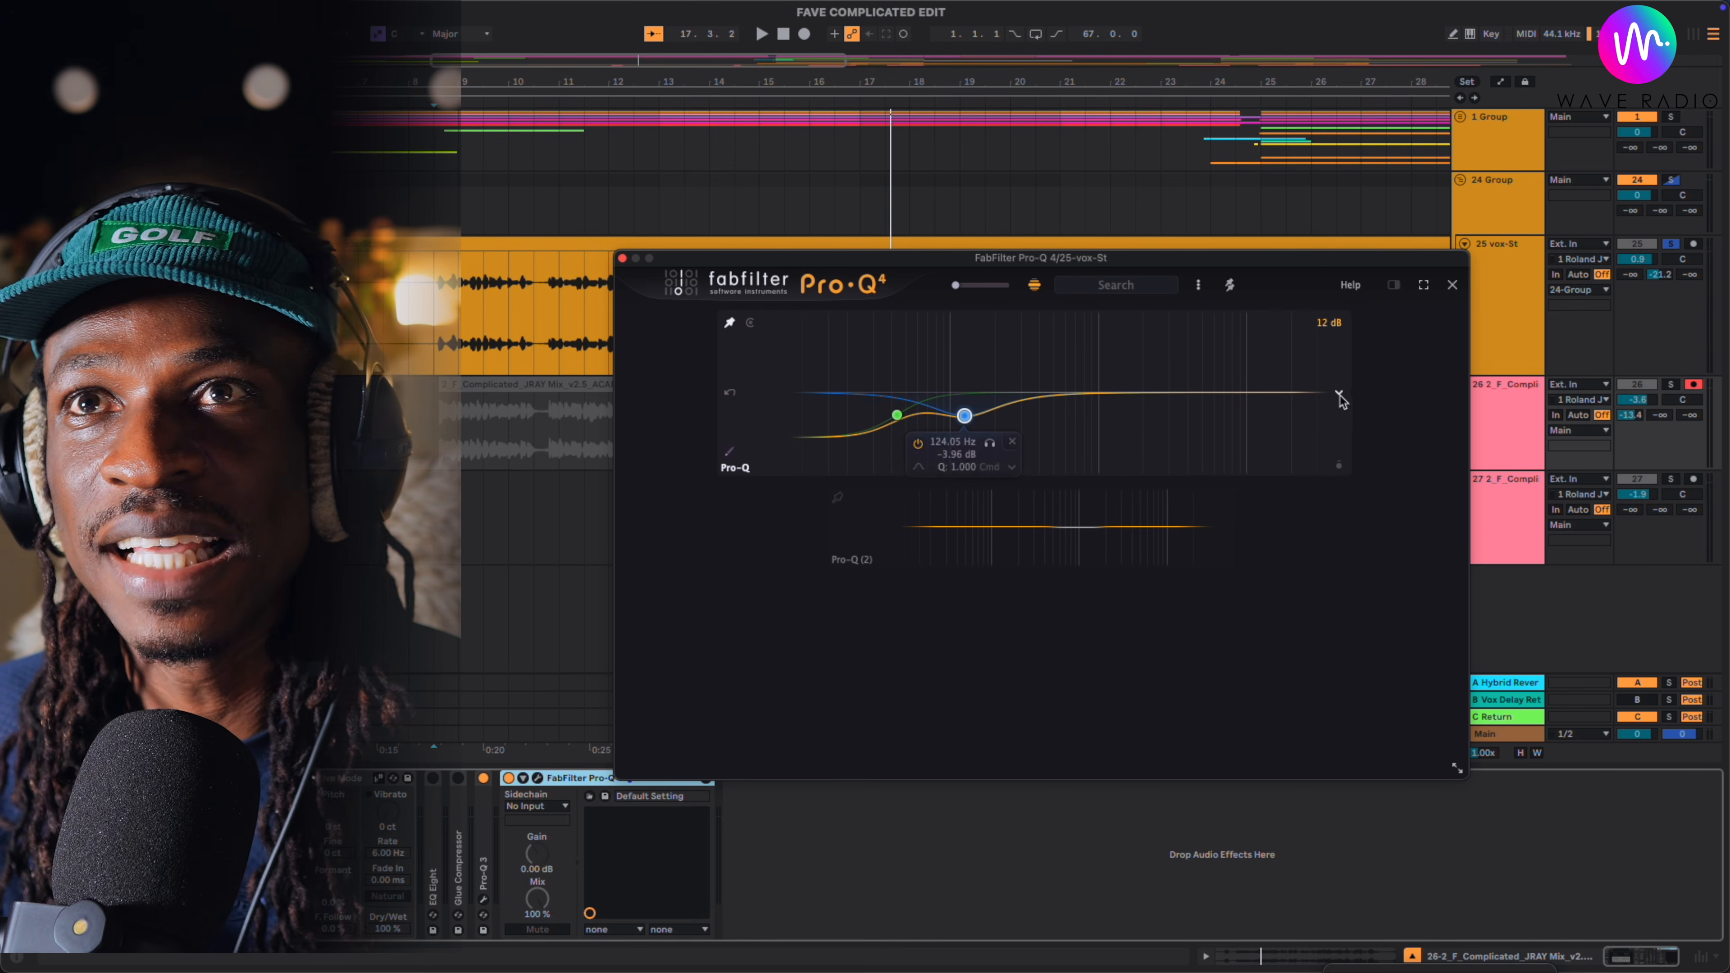
{"action": "right_click", "coordinate": [1341, 401]}
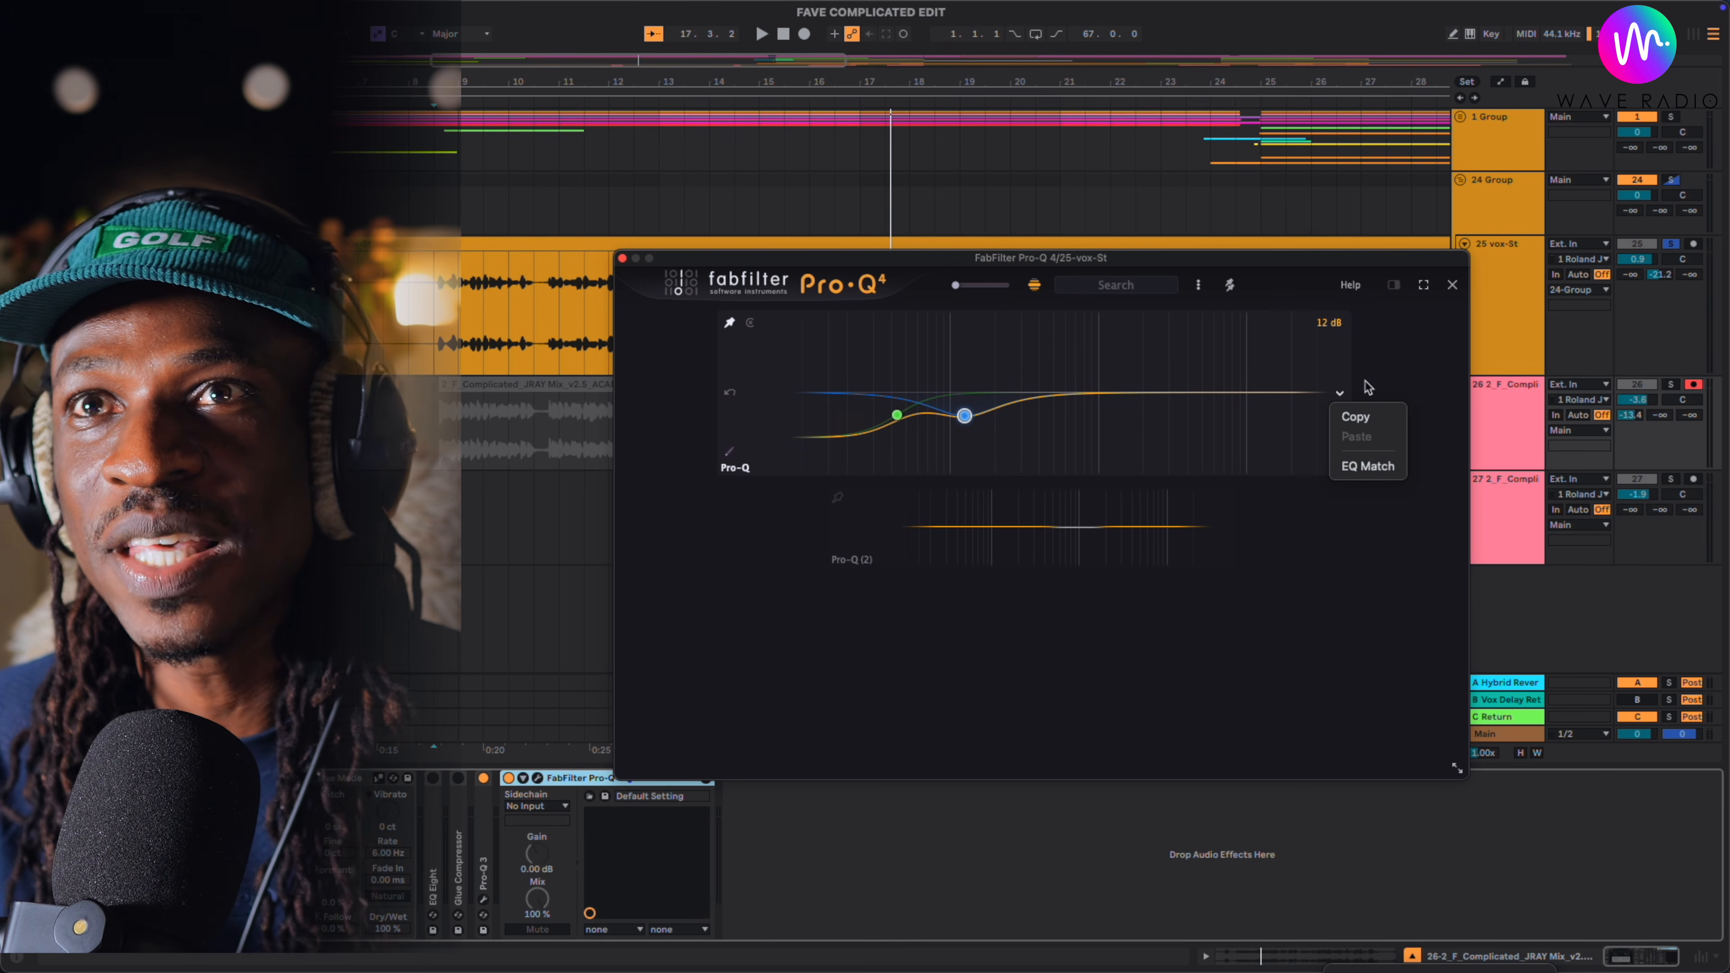
{"action": "left_click", "coordinate": [1376, 419]}
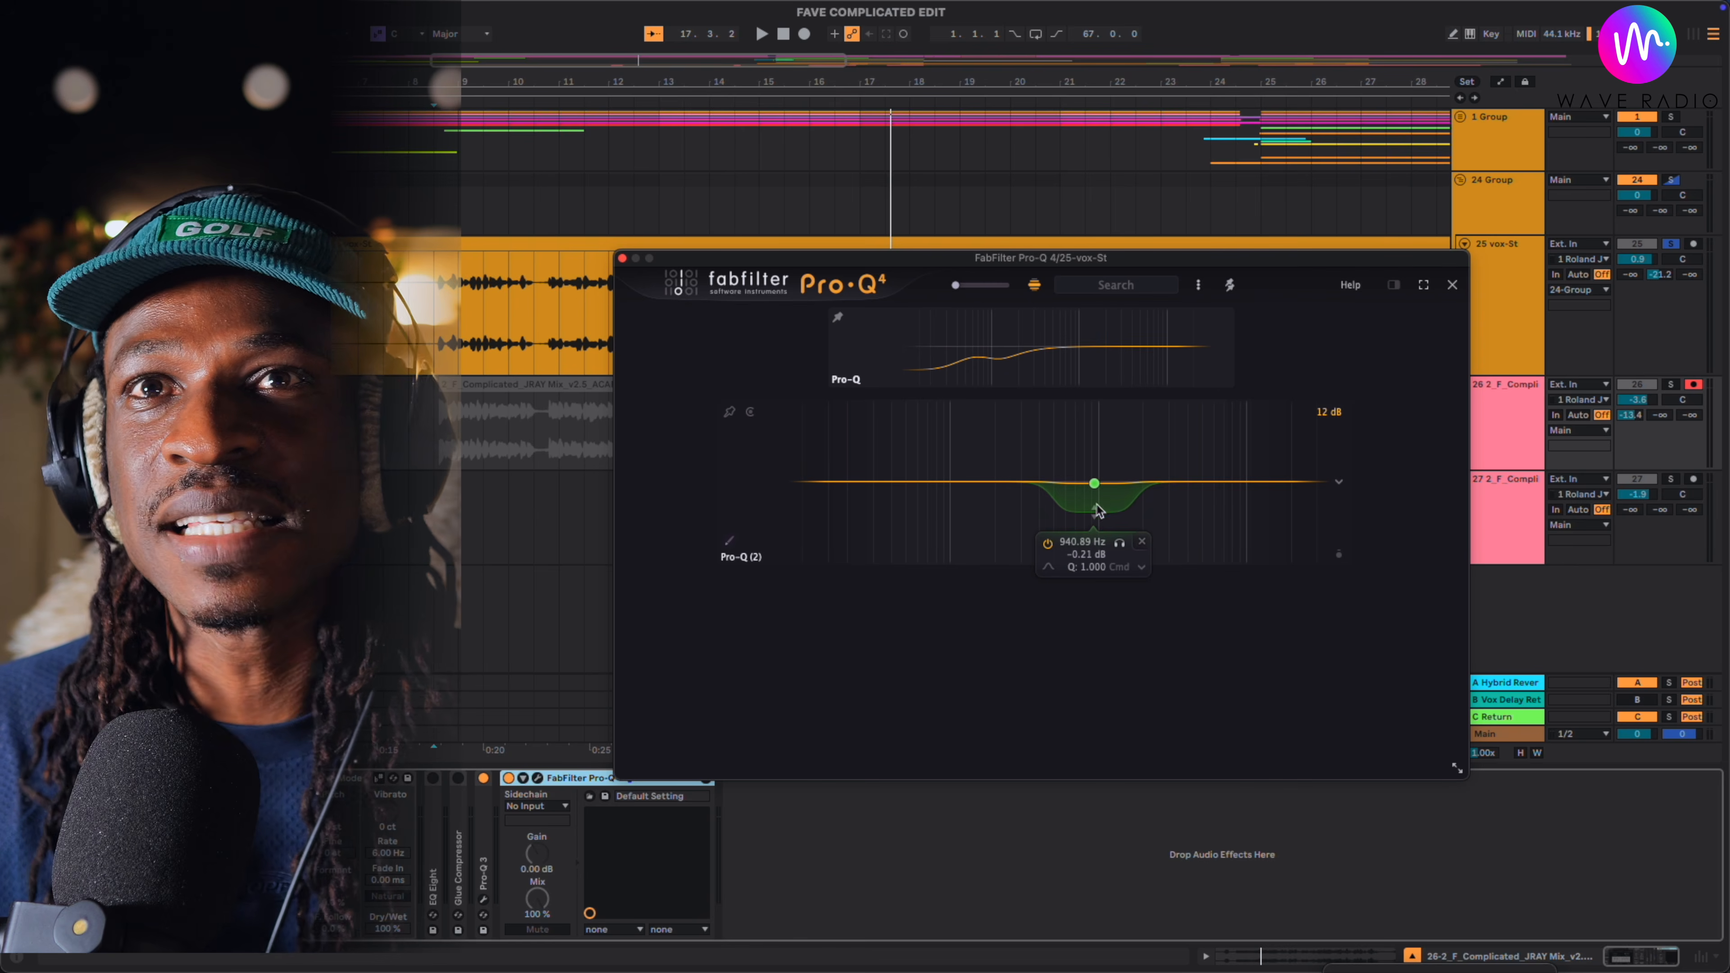
- Lower the gain of the 940.89 Hz band in Pro-Q (2), and rename the instances BGV and LEAD
{"action": "mouse_move", "coordinate": [1092, 491]}
{"action": "left_mouse_down"}
{"action": "mouse_move", "coordinate": [1181, 482]}
{"action": "mouse_move", "coordinate": [1089, 521]}
{"action": "left_mouse_up"}
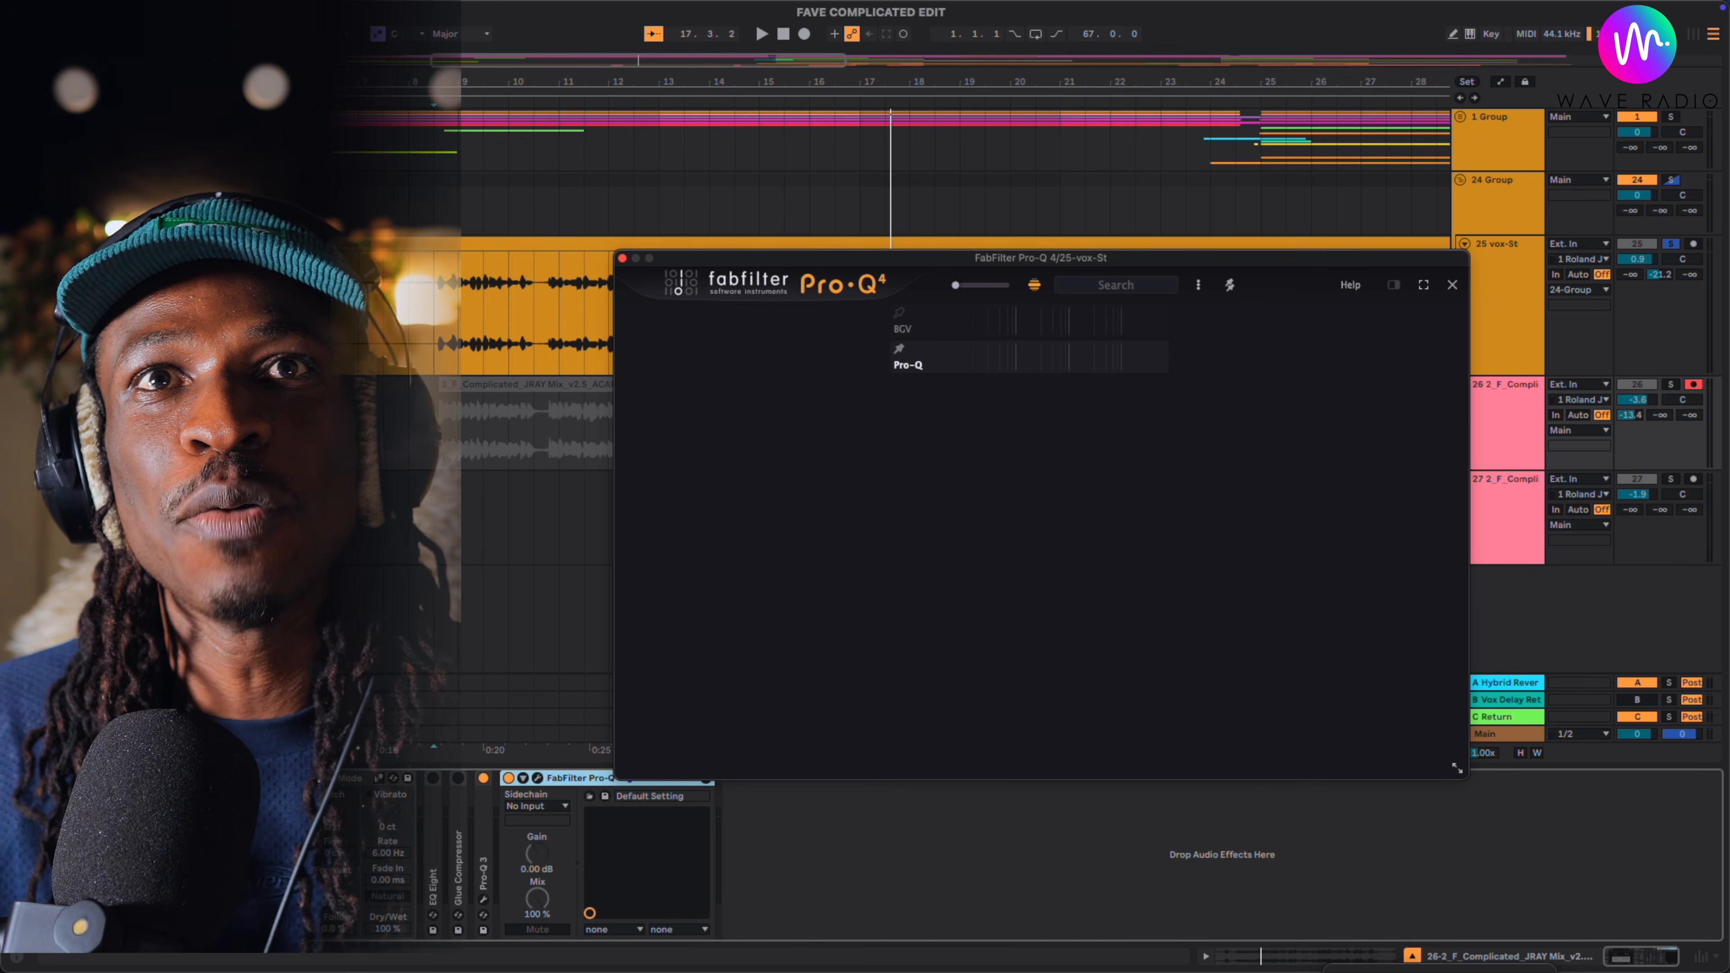
{"action": "mouse_move", "coordinate": [877, 402]}
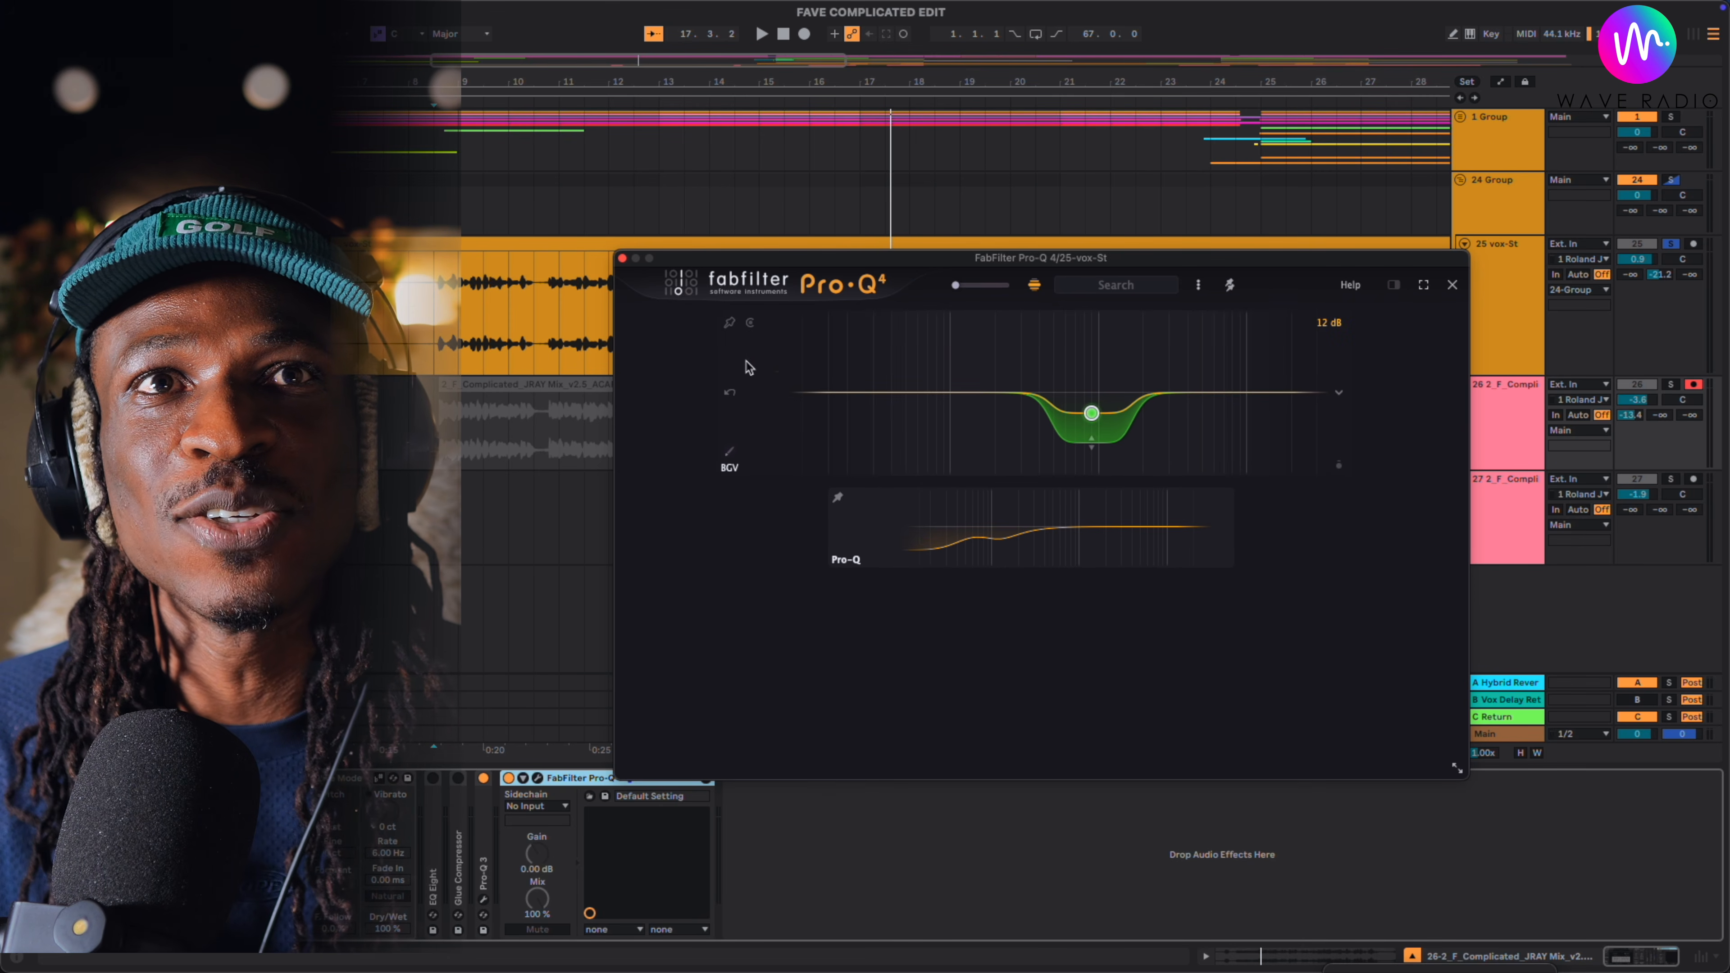
{"action": "mouse_move", "coordinate": [815, 553]}
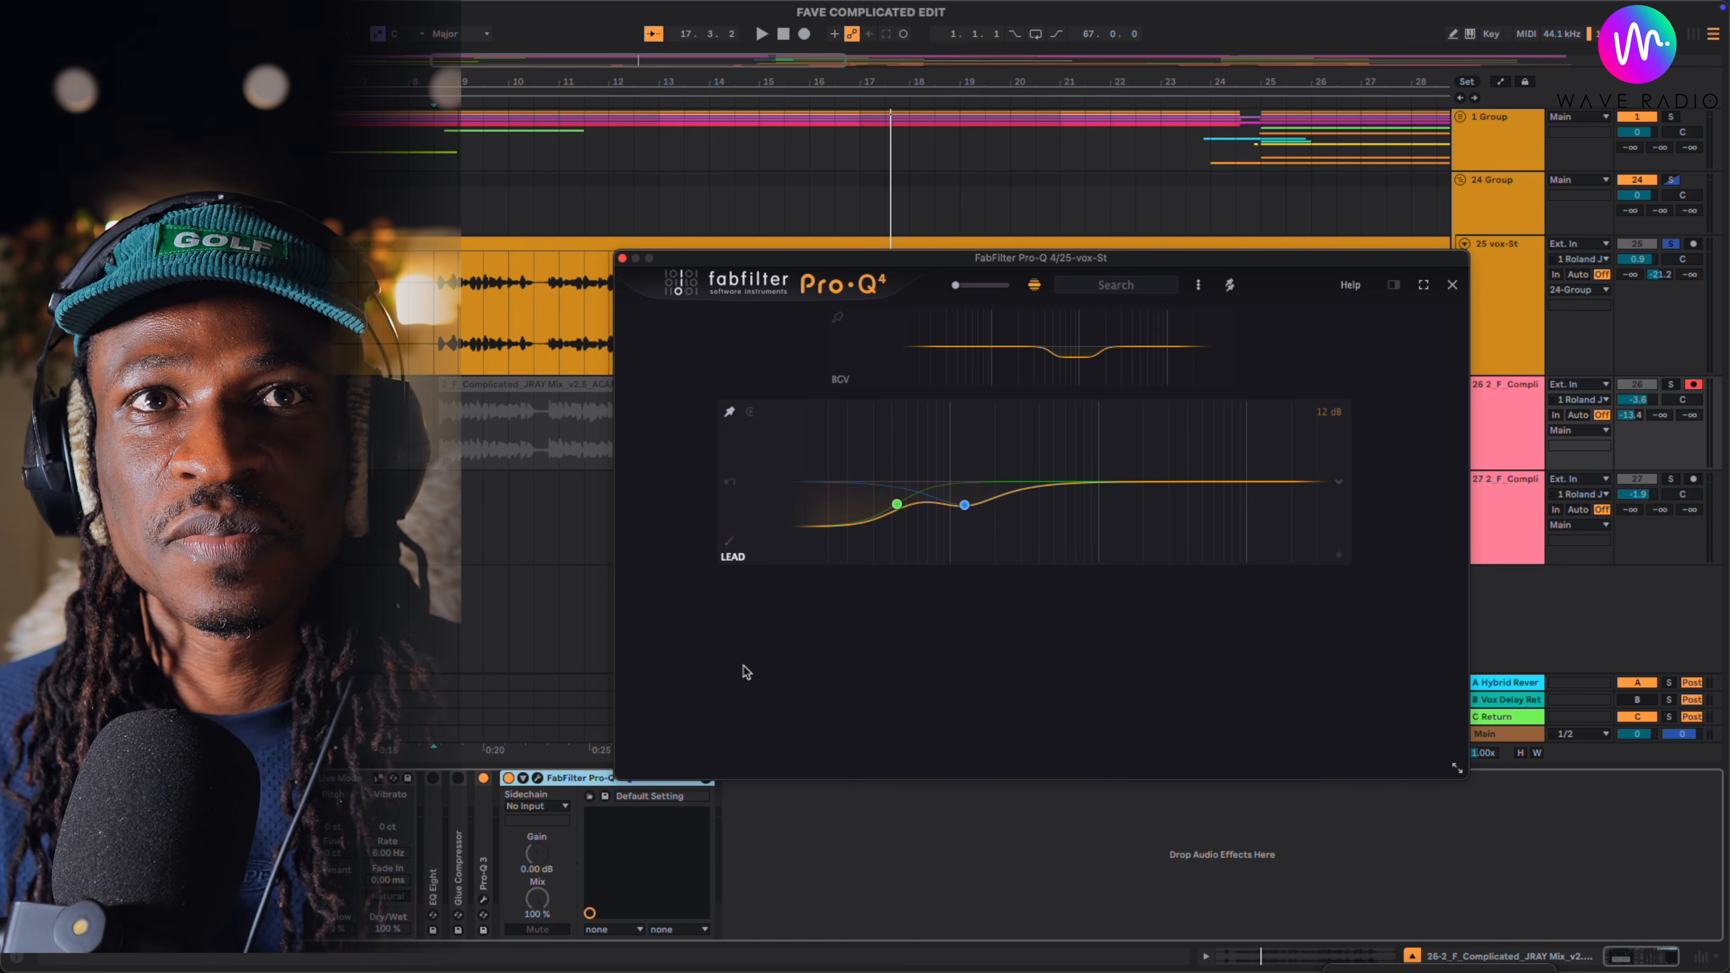
{"action": "mouse_move", "coordinate": [847, 464]}
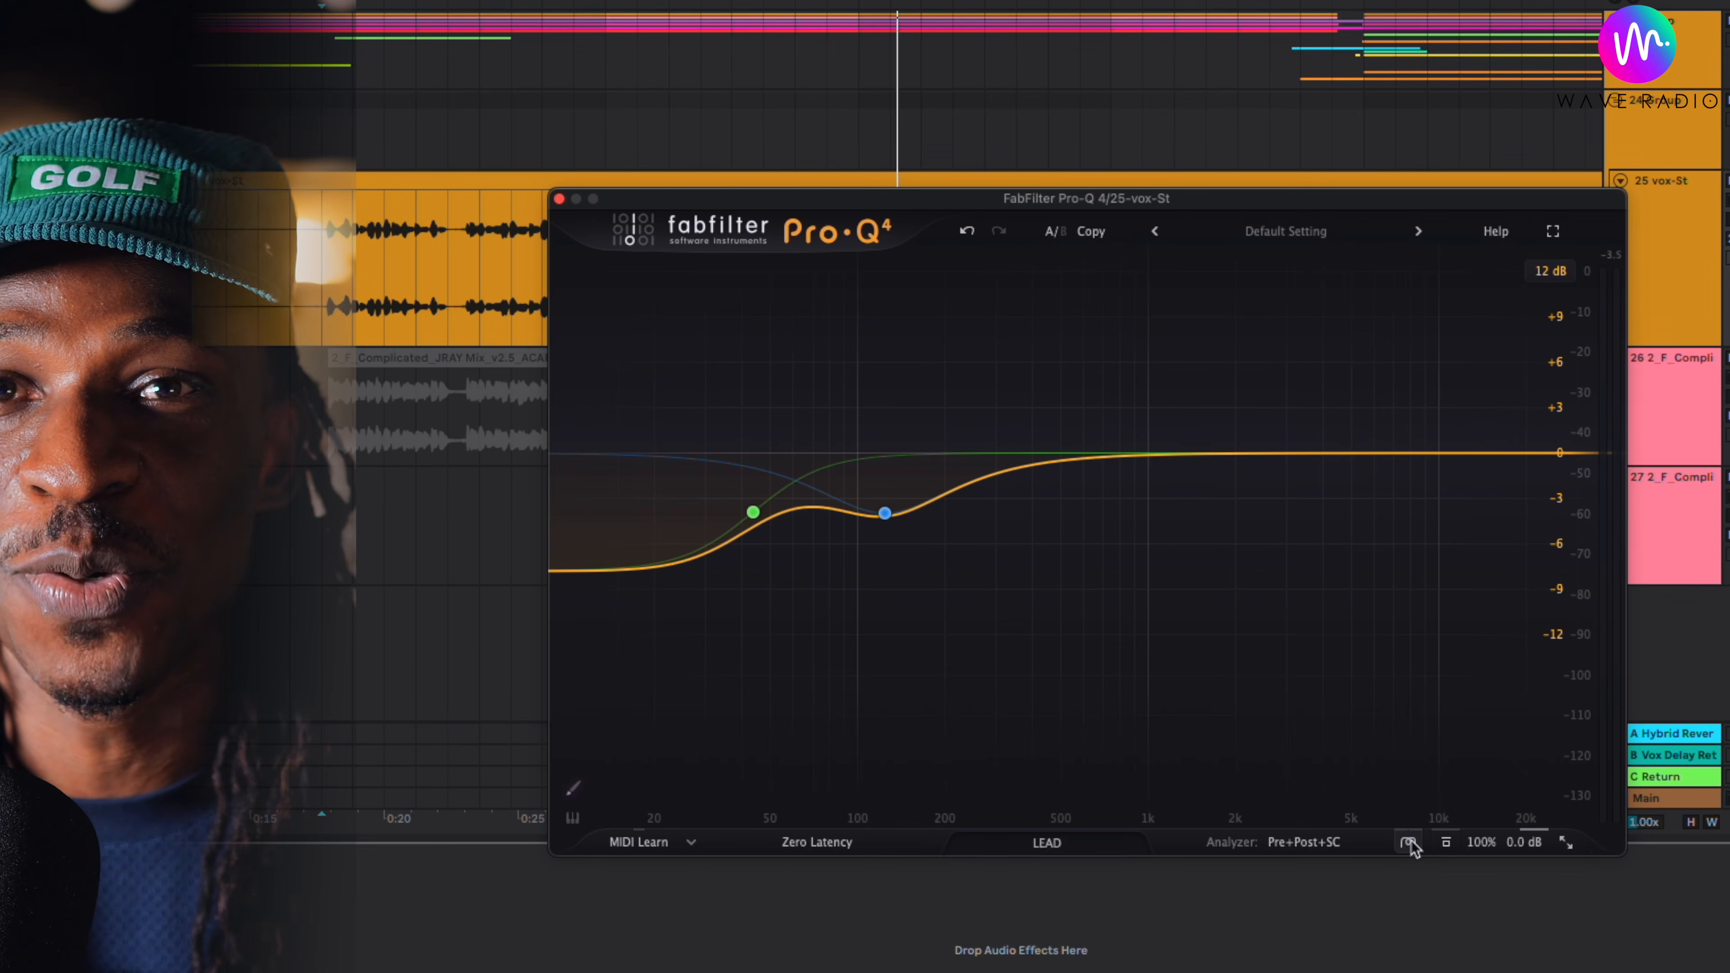
- Show the LEAD instance's character mode choices, Clean, Subtle and Warm
{"action": "left_click", "coordinate": [1409, 843]}
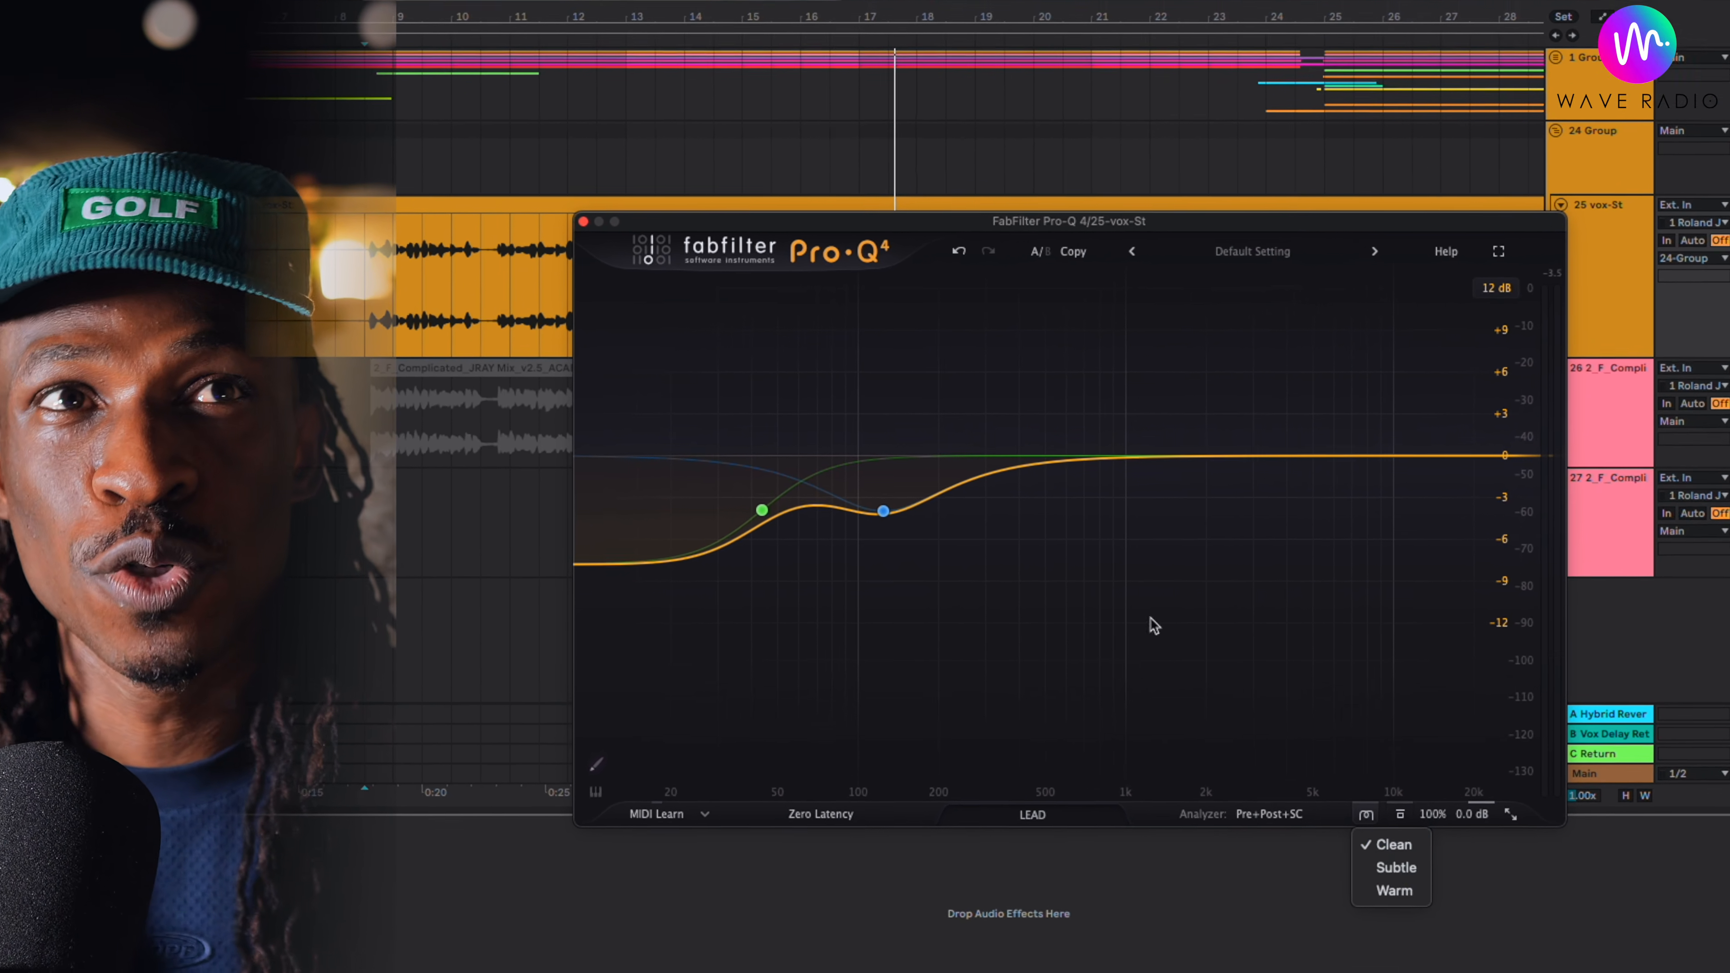
{"action": "left_click", "coordinate": [367, 321]}
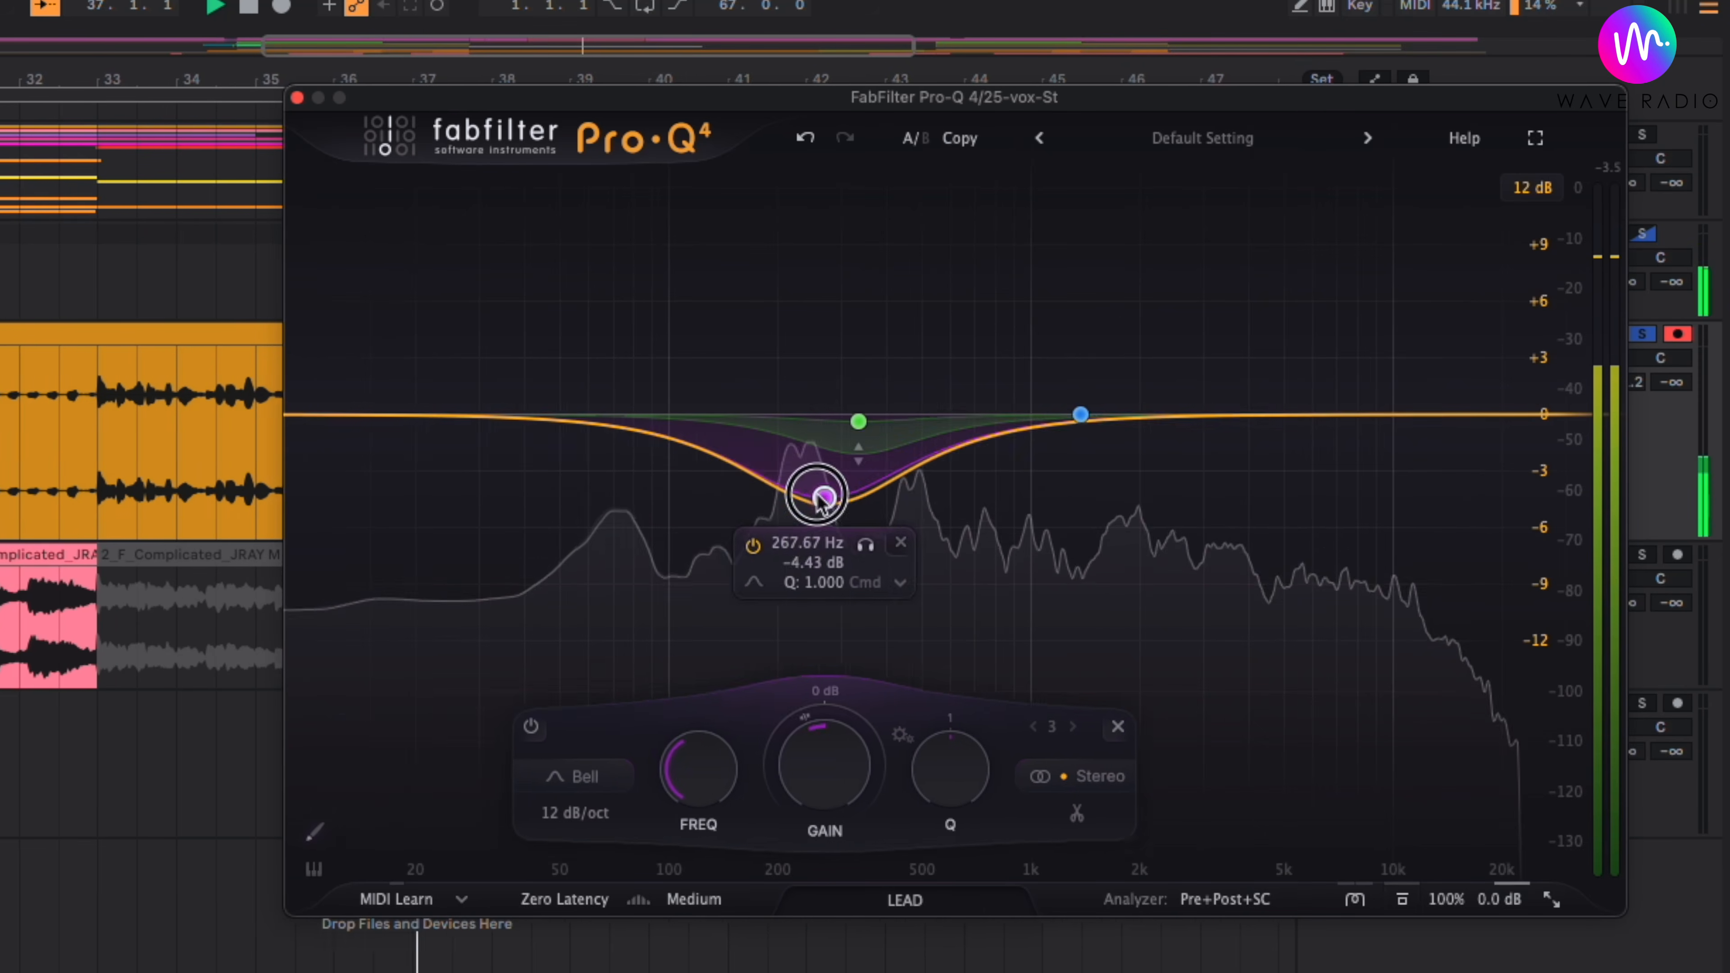
- Turn the low bell band into a low shelf at 73.039 Hz with -16.87 dB, and move the green spectral bell to 265.23 Hz at -1.30 dB
{"action": "left_click_drag", "start_coordinate": [823, 501], "coordinate": [664, 503]}
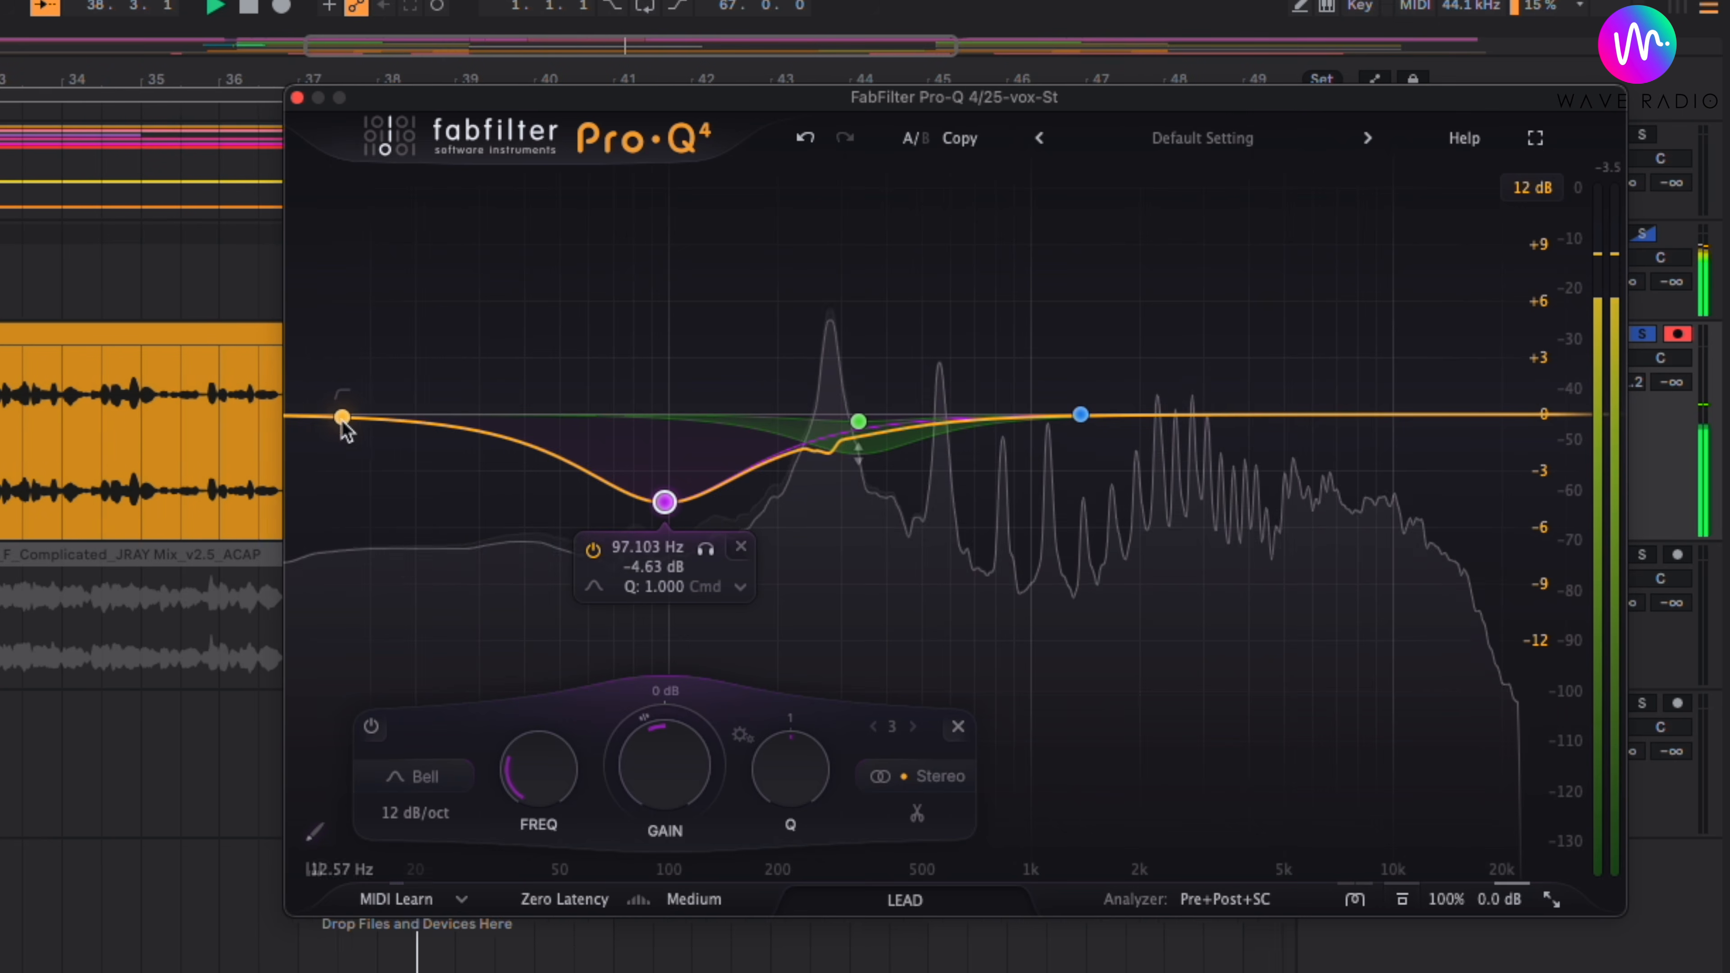
{"action": "right_click", "coordinate": [665, 503]}
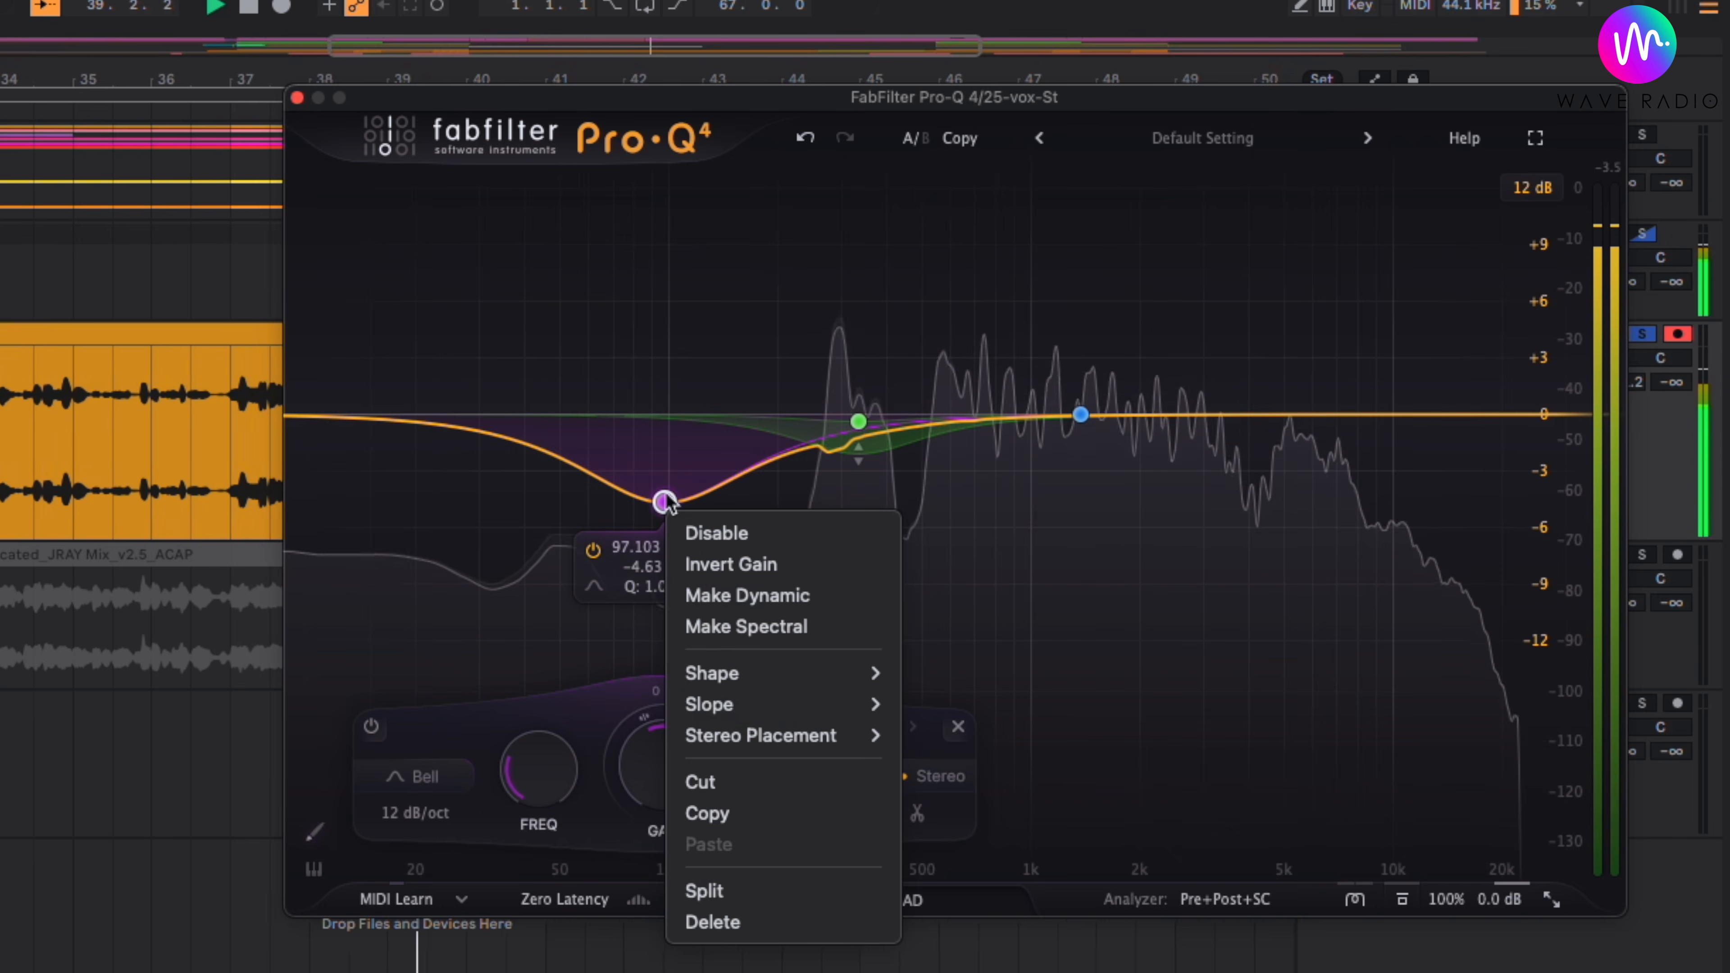
{"action": "mouse_move", "coordinate": [822, 712]}
{"action": "mouse_move", "coordinate": [817, 673]}
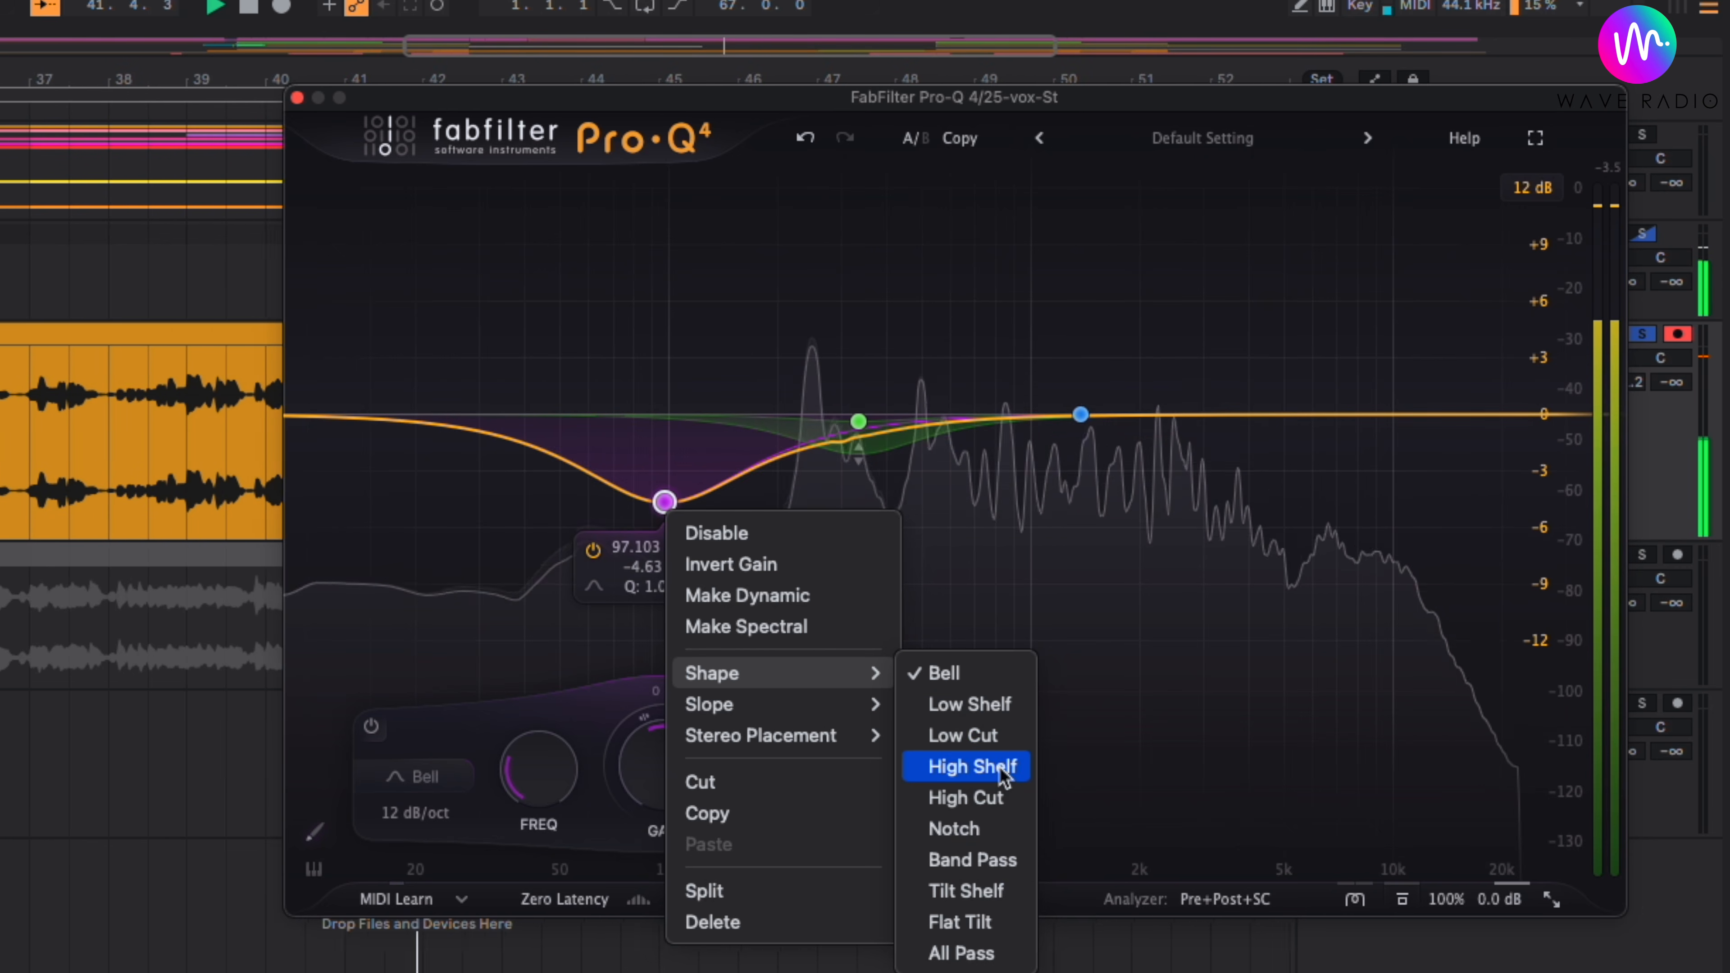
{"action": "key", "text": "Escape"}
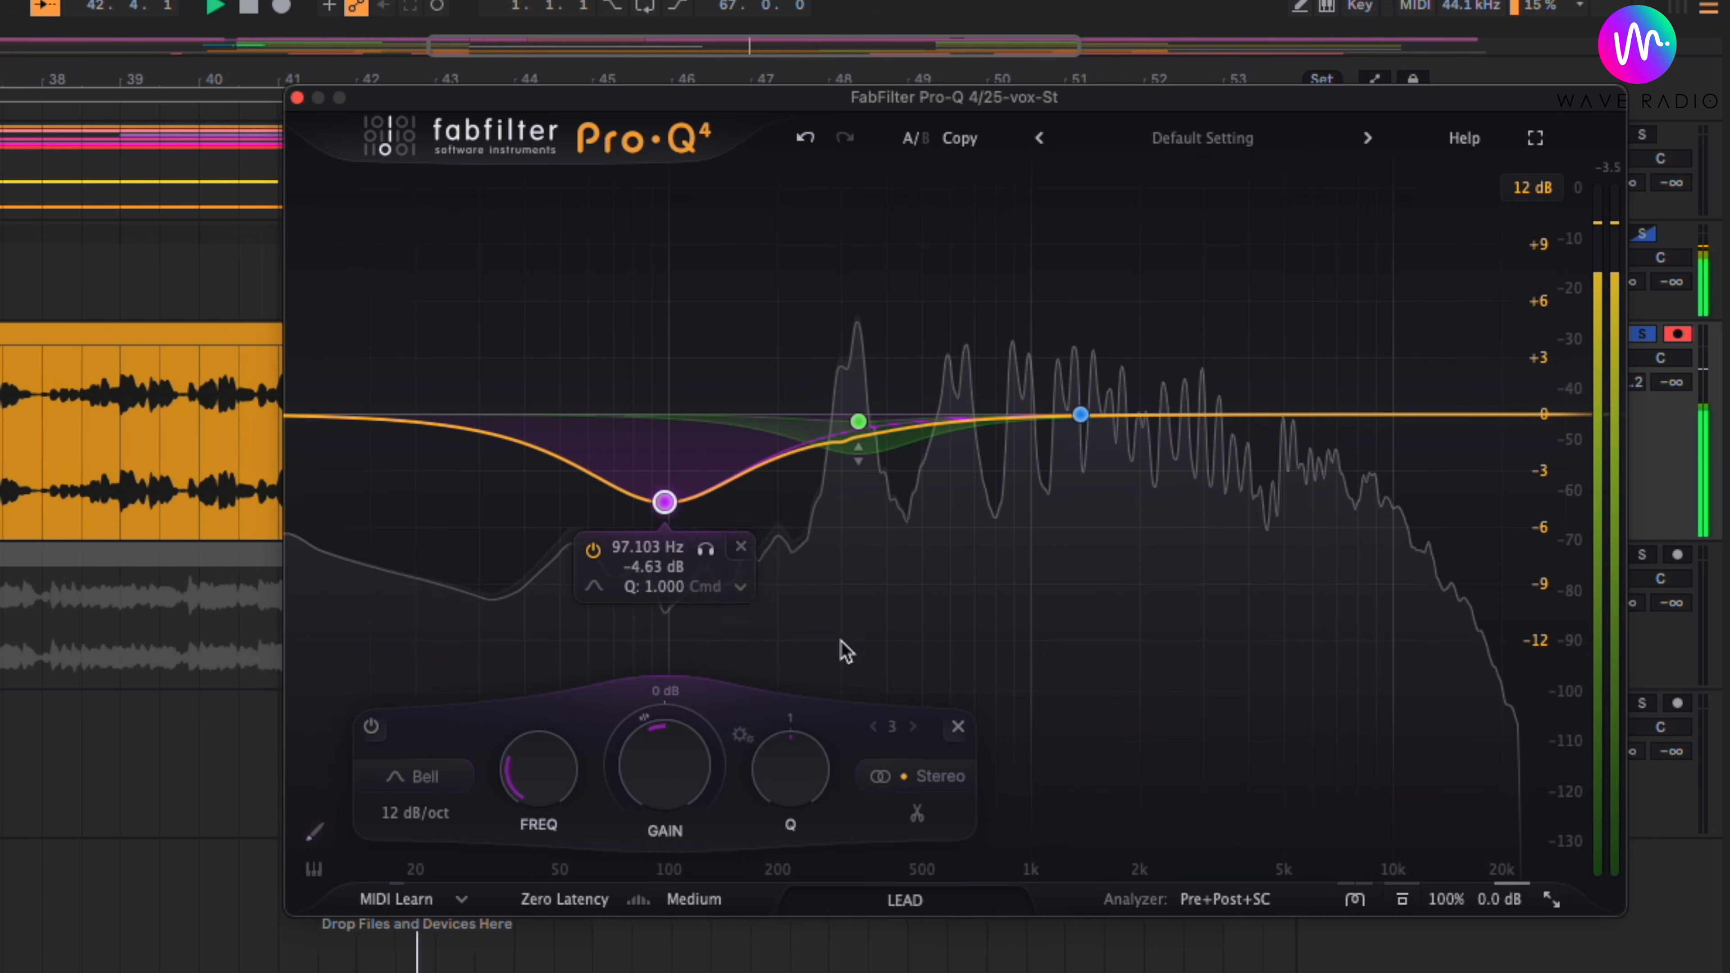
{"action": "left_click_drag", "start_coordinate": [666, 467], "coordinate": [620, 717]}
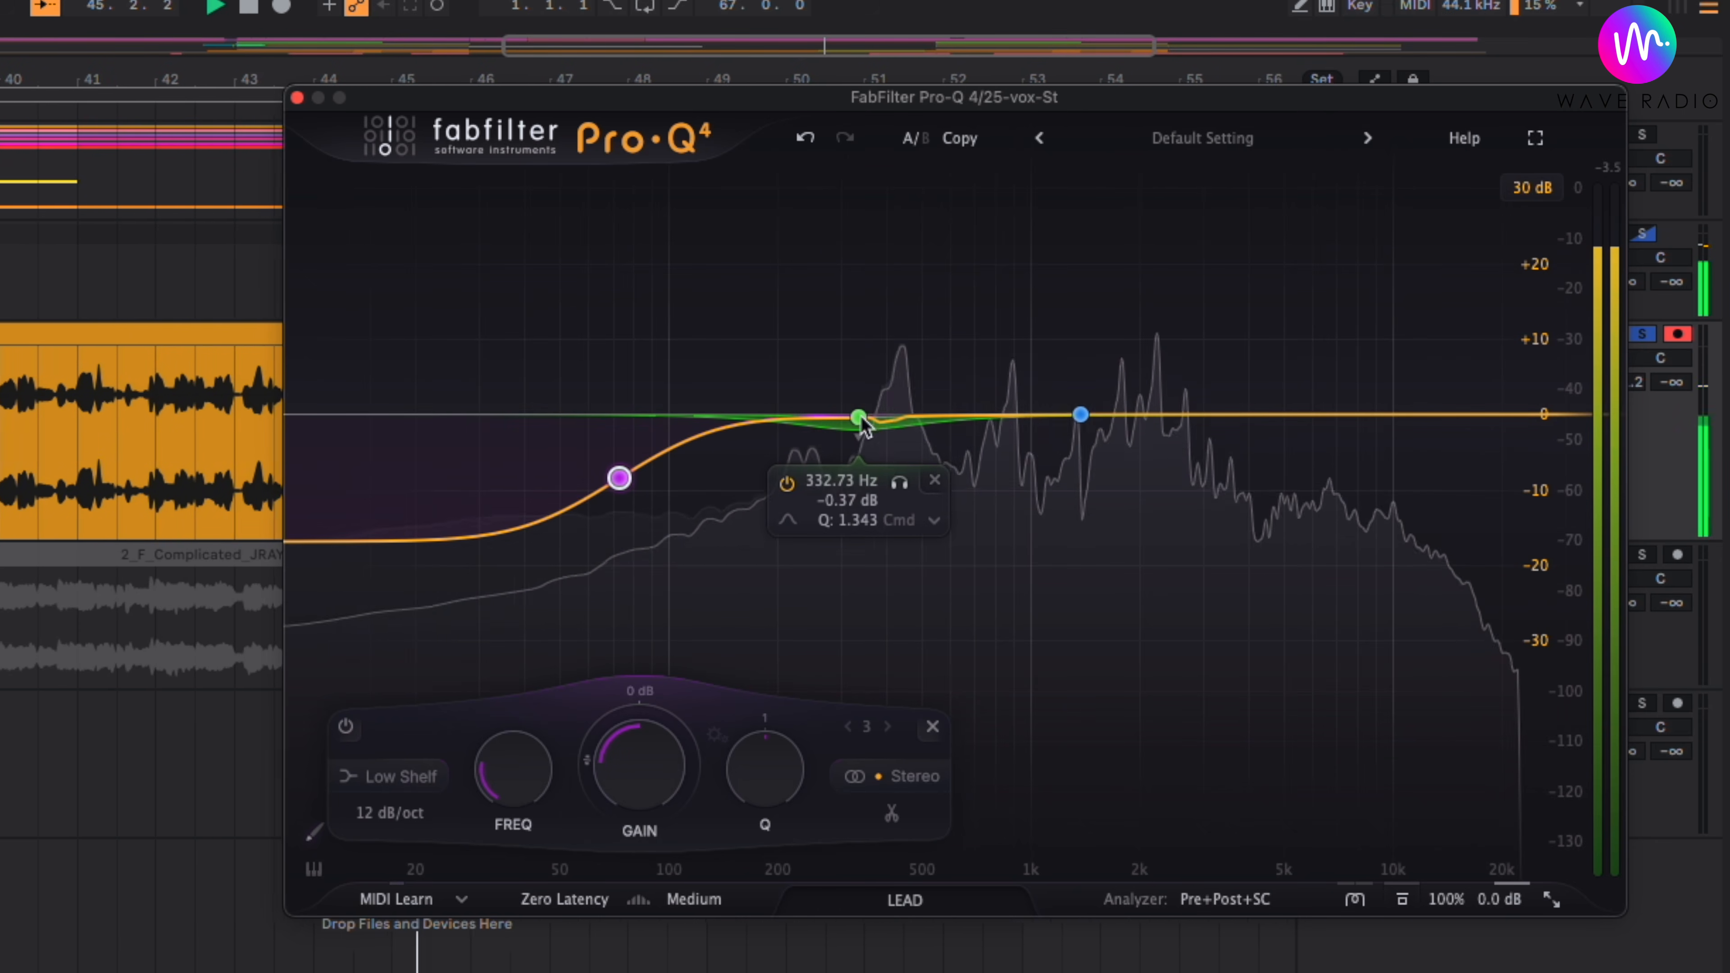
{"action": "left_click_drag", "start_coordinate": [861, 422], "coordinate": [825, 427]}
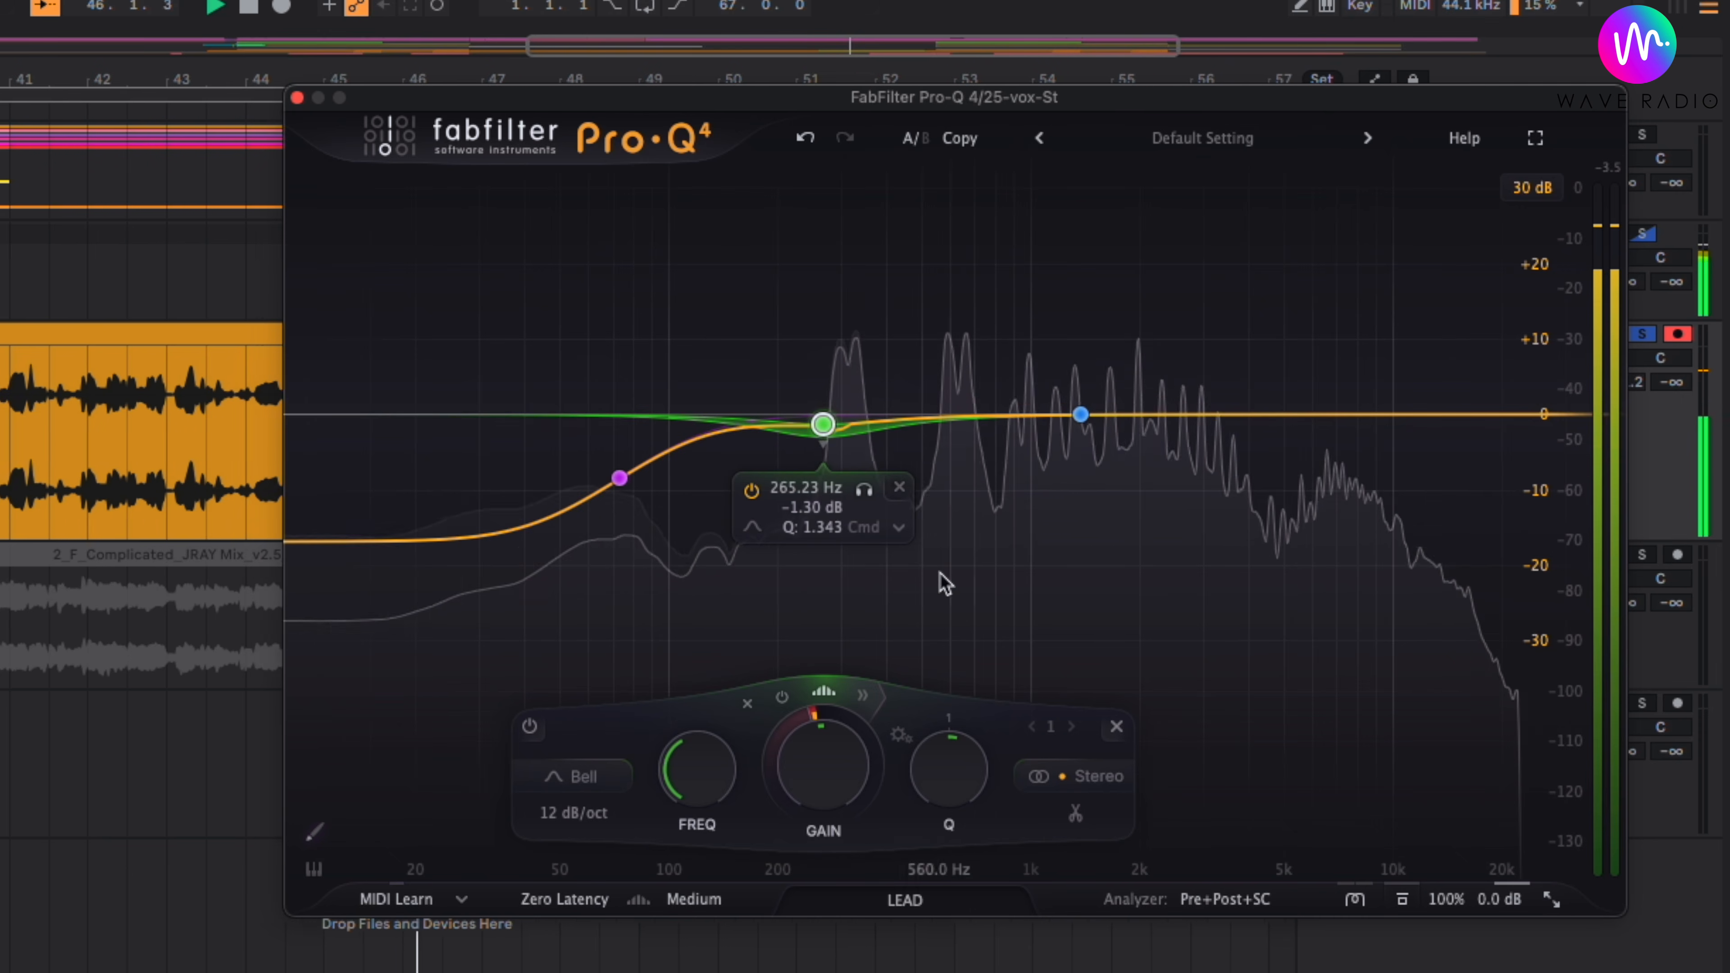
{"action": "left_click", "coordinate": [957, 585]}
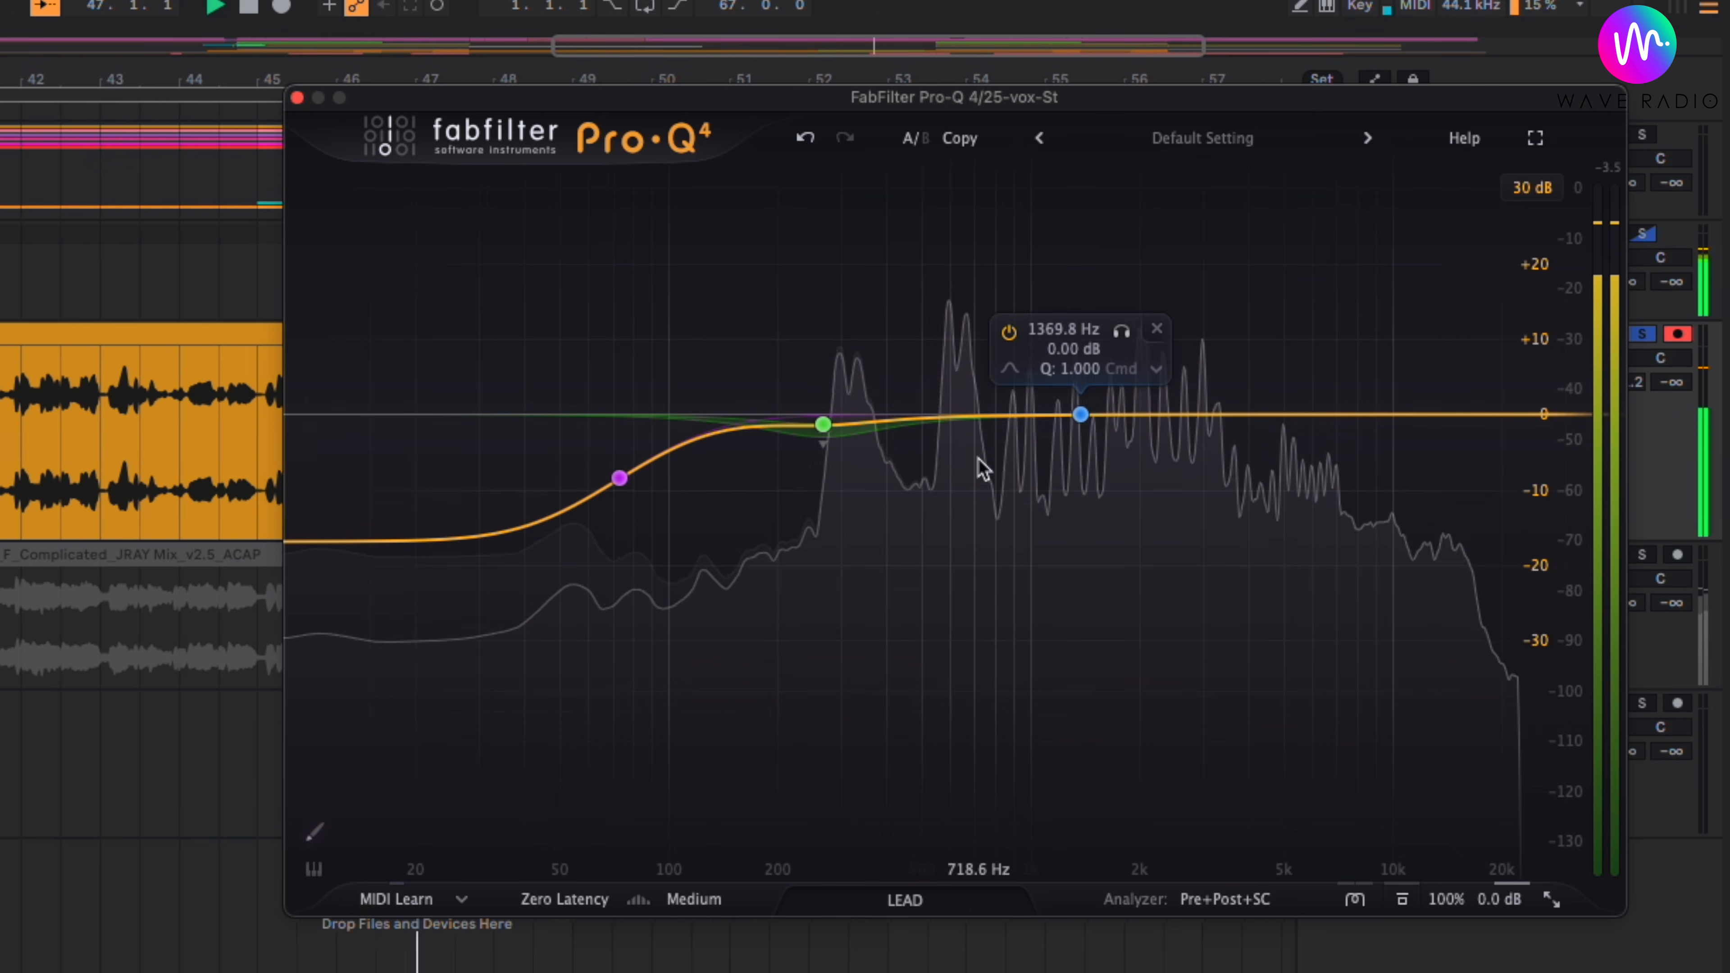
- Add a bell band at 709.34 Hz with a Q of 1.142 and make it a spectral dynamic cut
{"action": "left_click", "coordinate": [976, 416]}
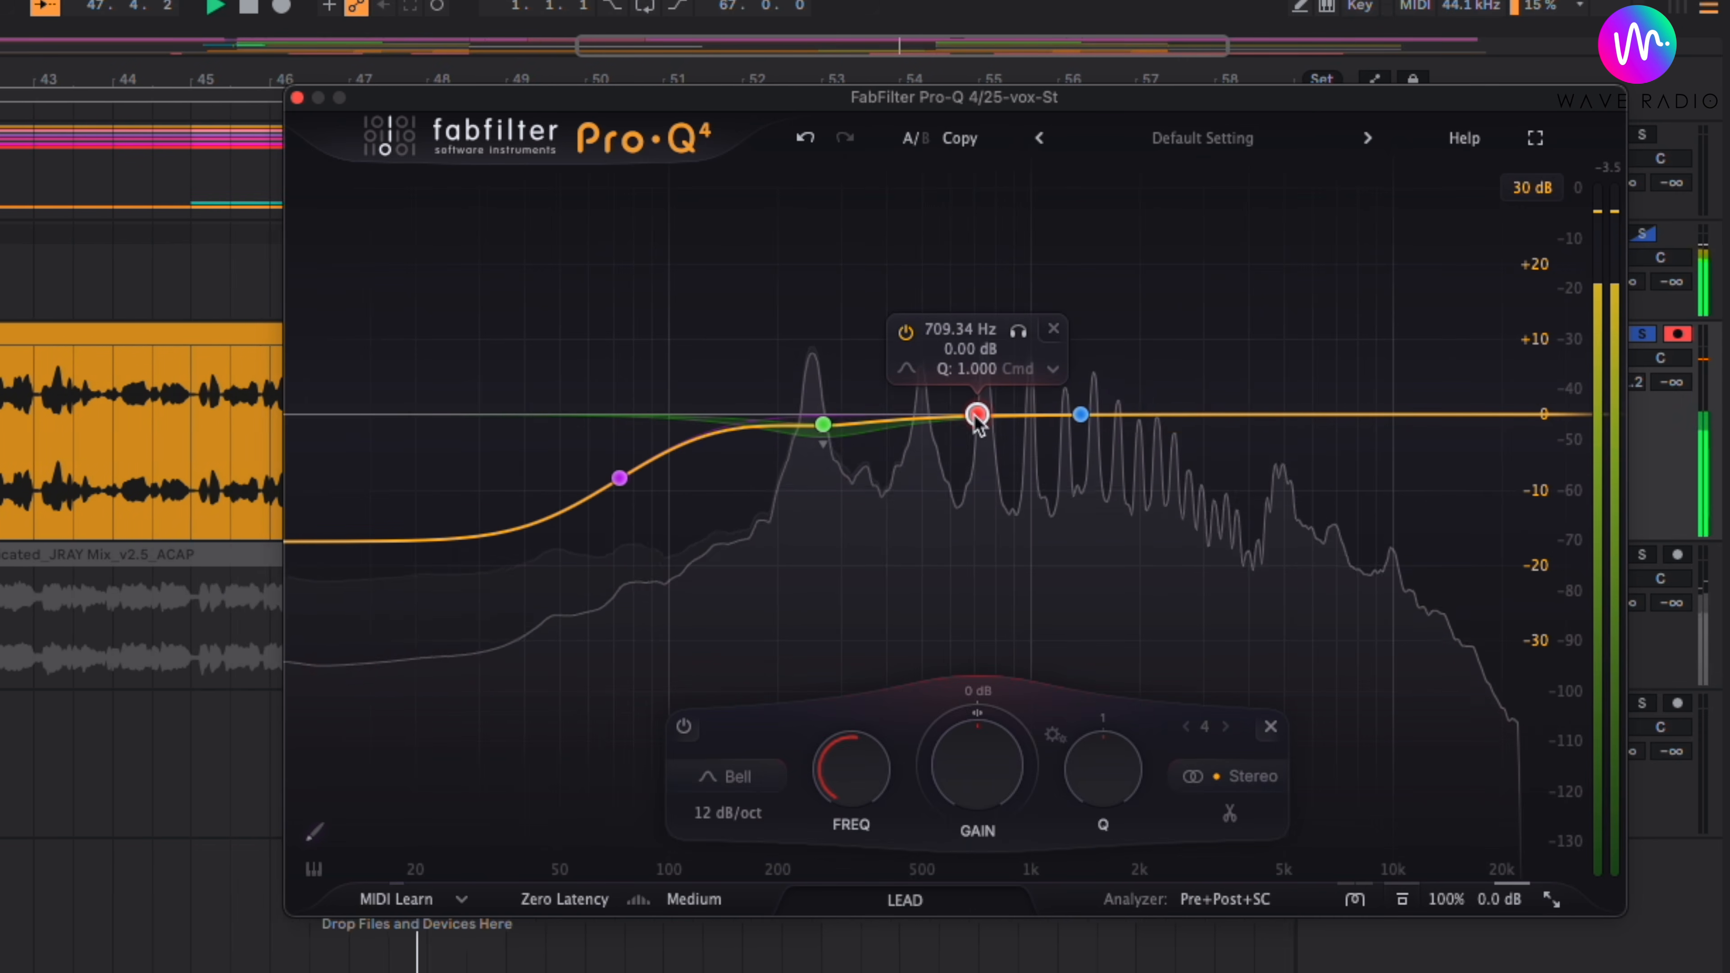
{"action": "scroll", "coordinate": [975, 417], "scroll_direction": "down", "scroll_amount": 5}
{"action": "scroll", "coordinate": [976, 418], "scroll_direction": "up", "scroll_amount": 1}
{"action": "left_click", "coordinate": [977, 692]}
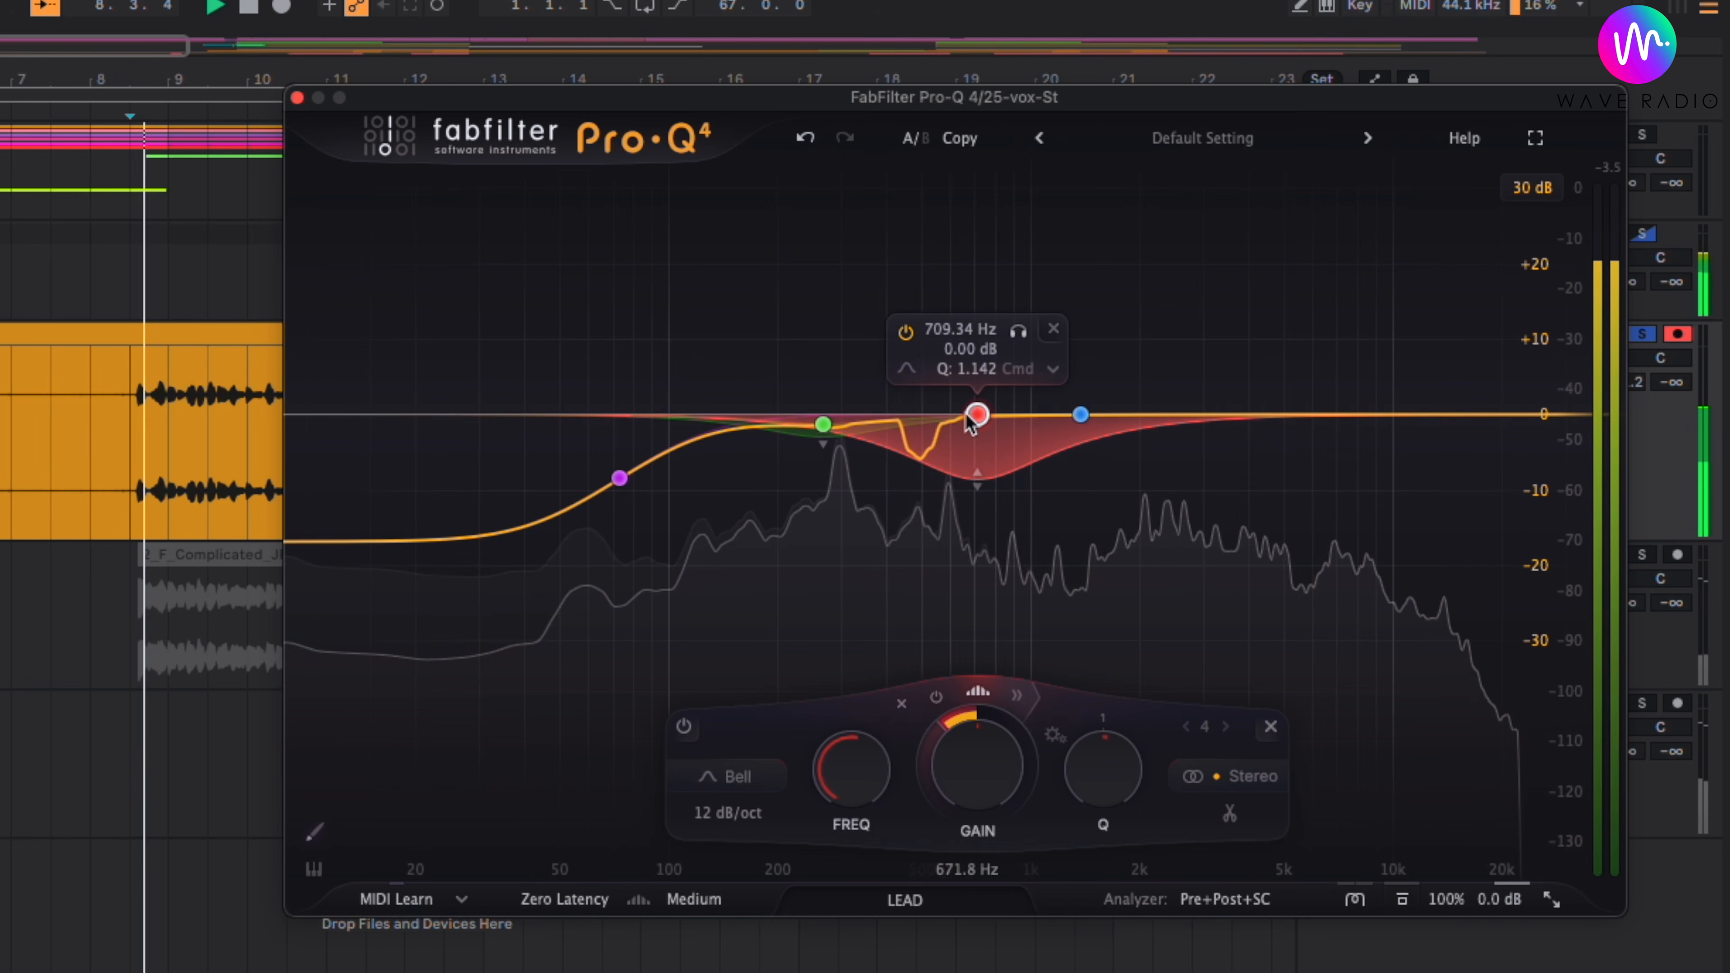
{"action": "scroll", "coordinate": [984, 425], "scroll_direction": "up", "scroll_amount": 1}
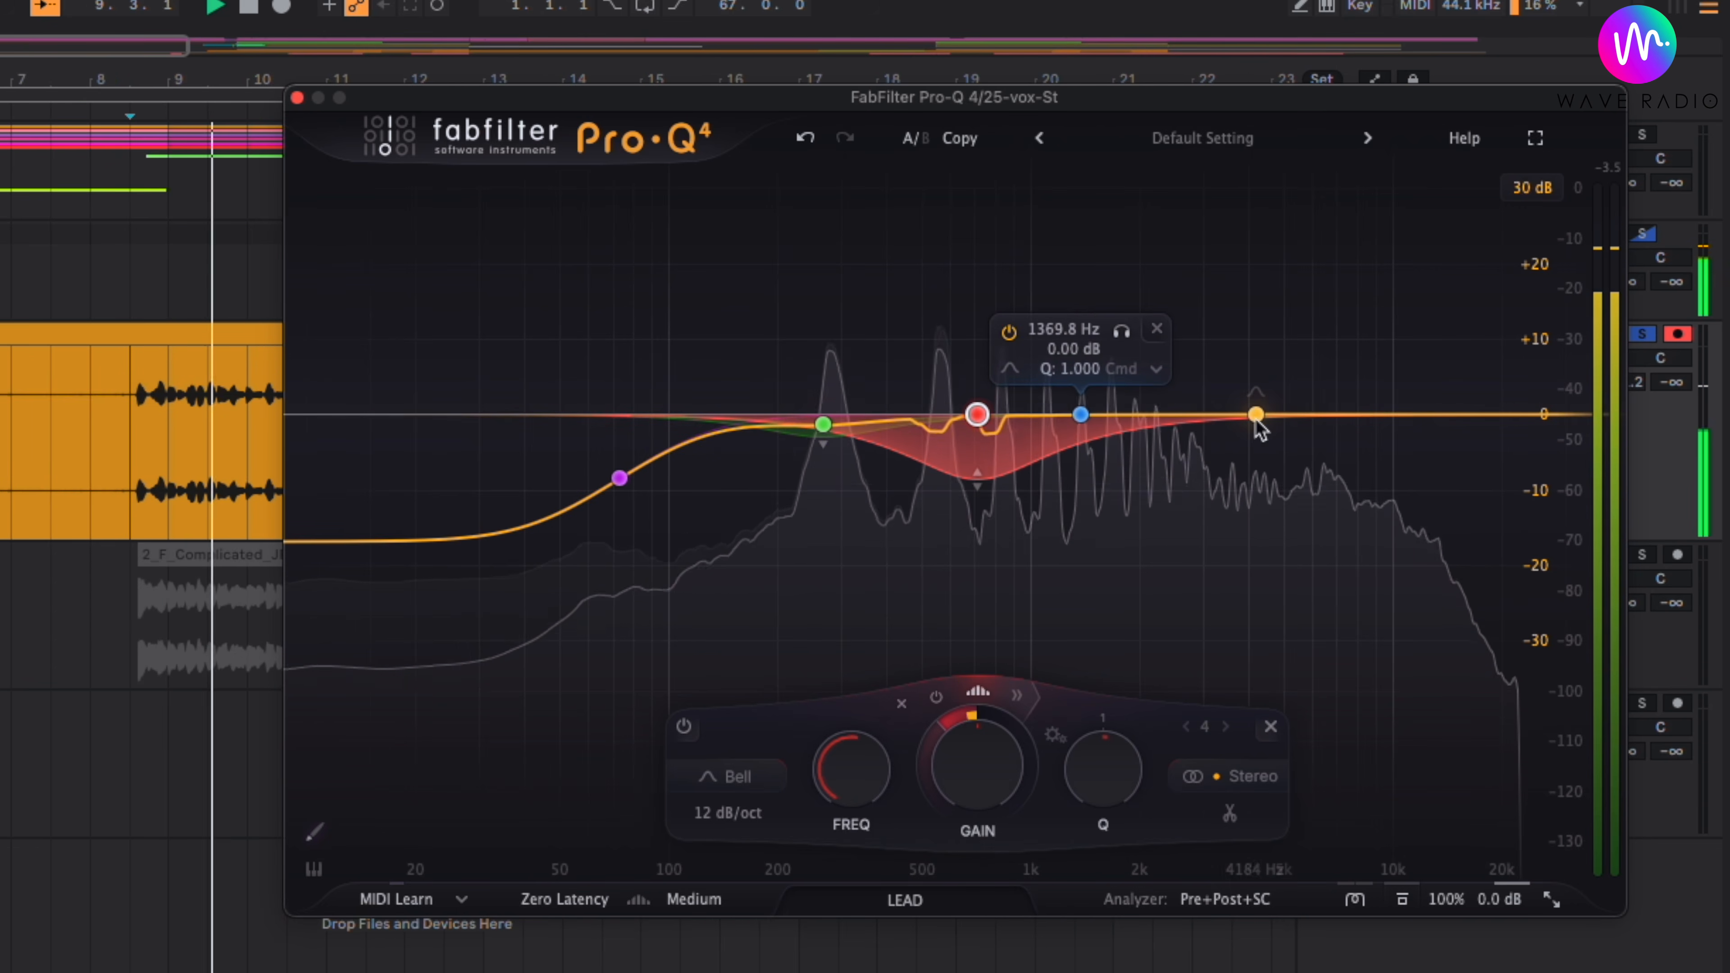
- Add a high bell cut at 5381.4 Hz with -8.11 dB gain
{"action": "left_click_drag", "start_coordinate": [1216, 443], "coordinate": [1294, 472]}
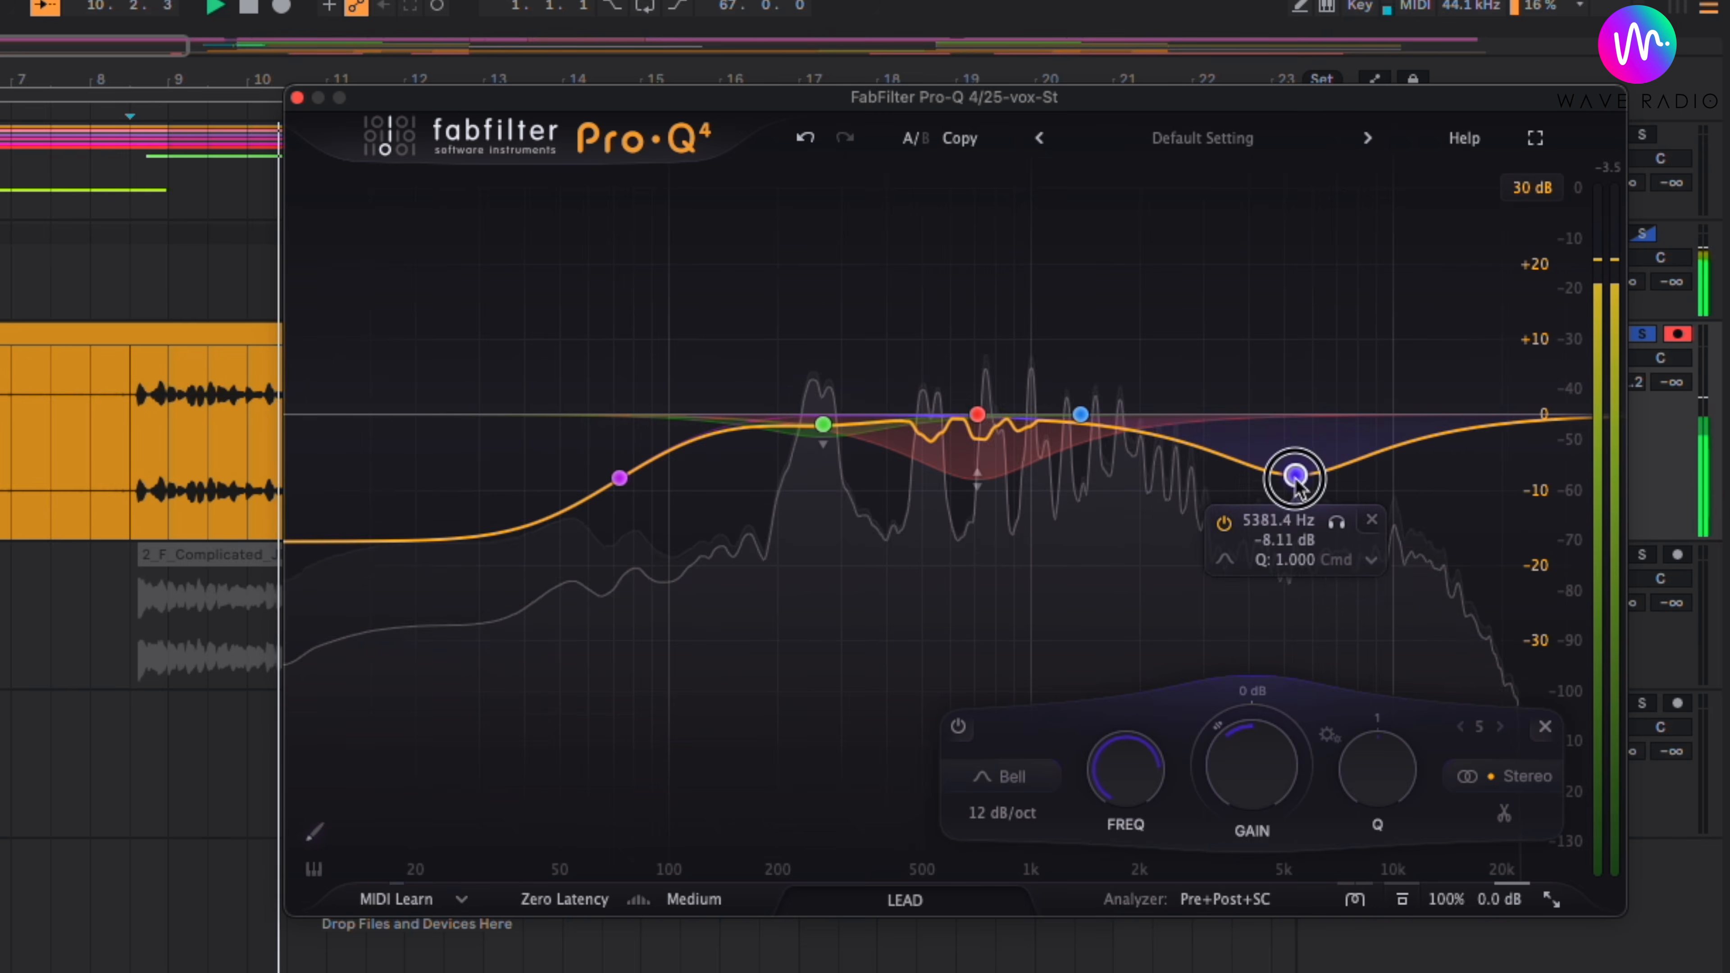
{"action": "right_click", "coordinate": [1294, 472]}
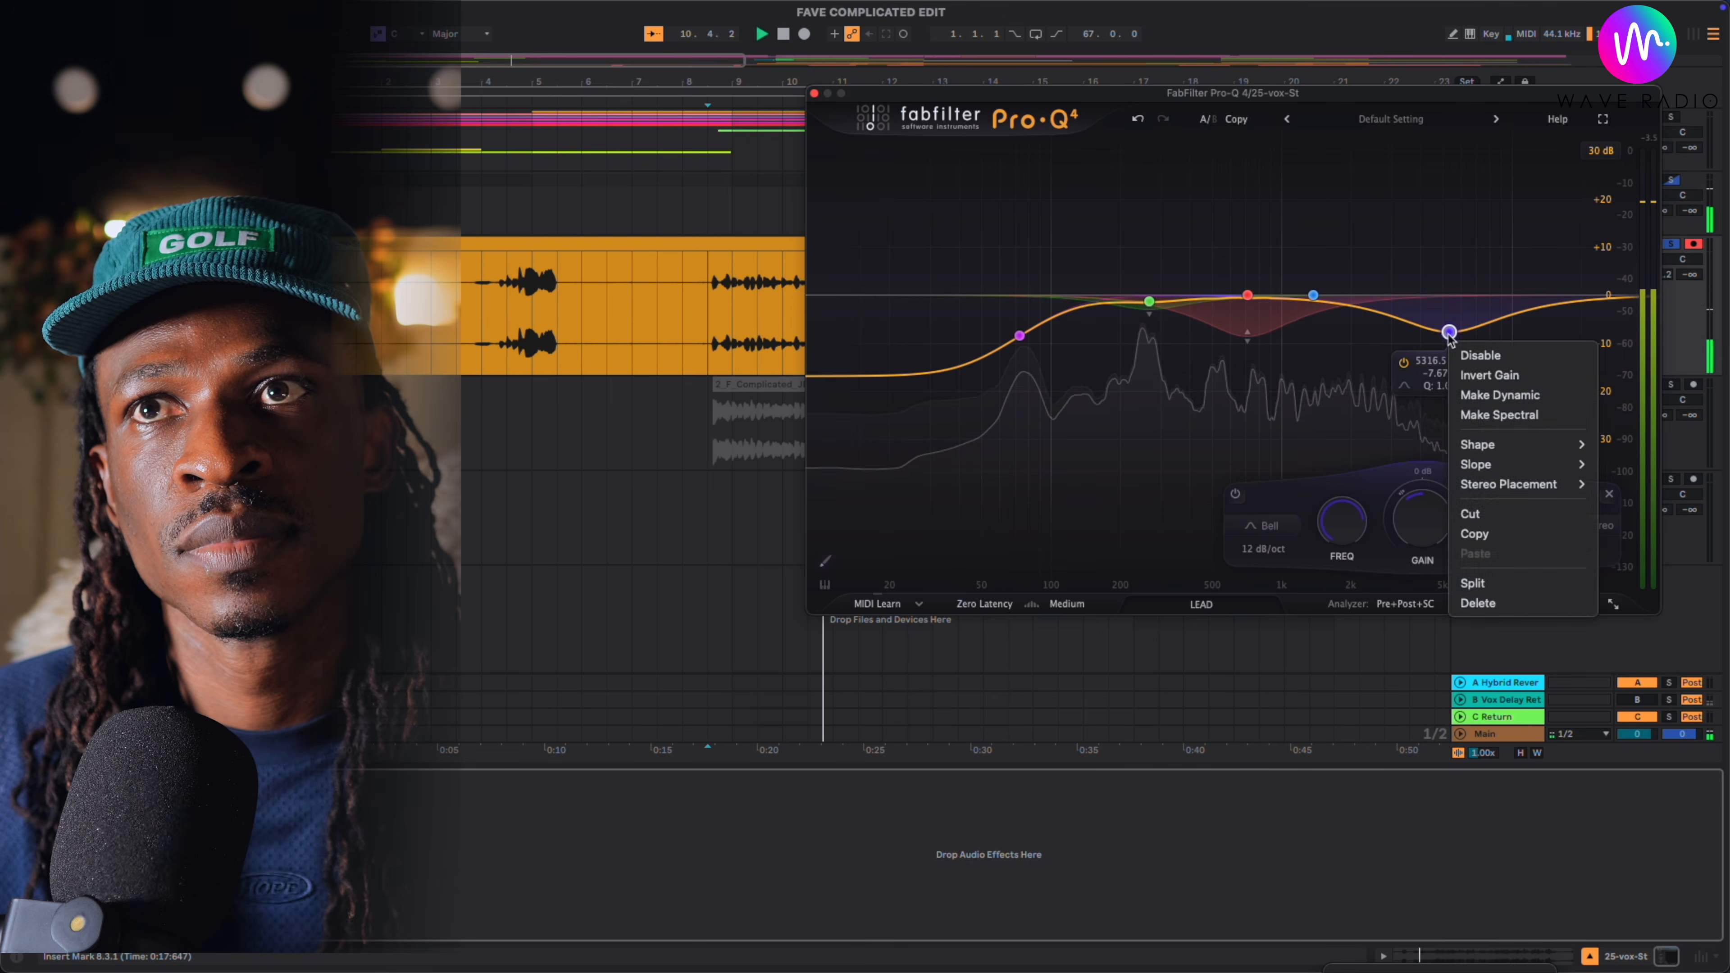
{"action": "left_click", "coordinate": [1448, 334]}
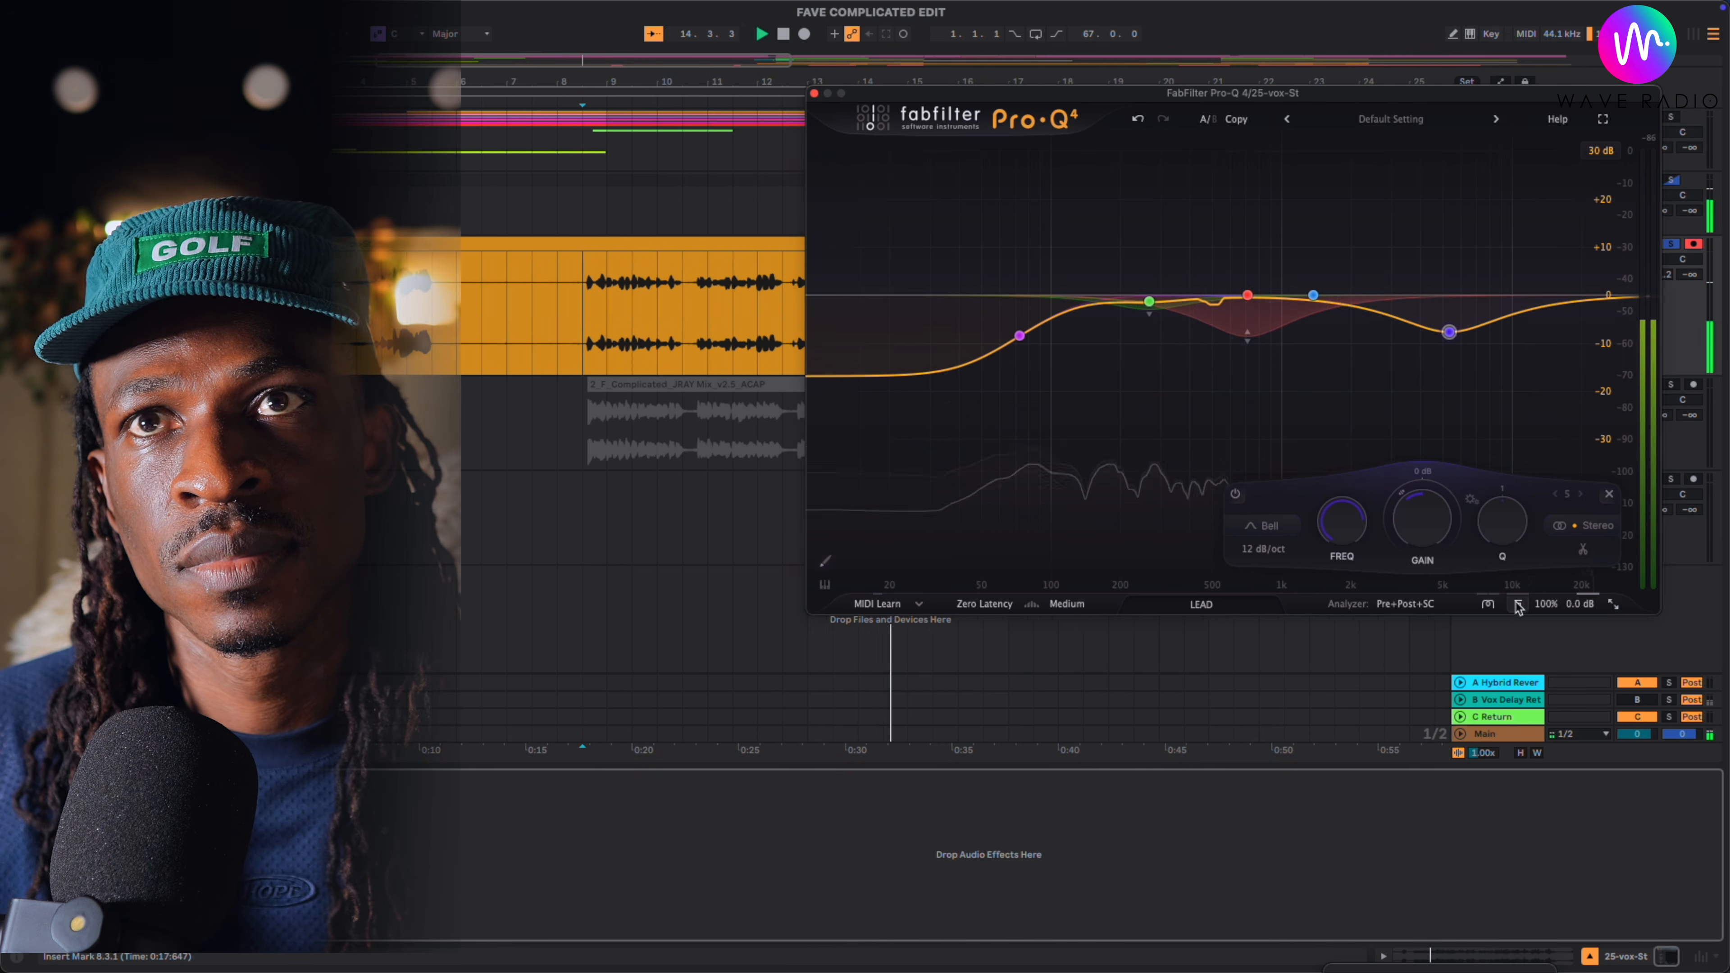
- Expand the 709.34 Hz band's spectral settings, then shift the green spectral band to 308.52 Hz with a deeper dynamic range
{"action": "left_click_drag", "start_coordinate": [1407, 100], "coordinate": [1048, 138]}
{"action": "left_click", "coordinate": [889, 332]}
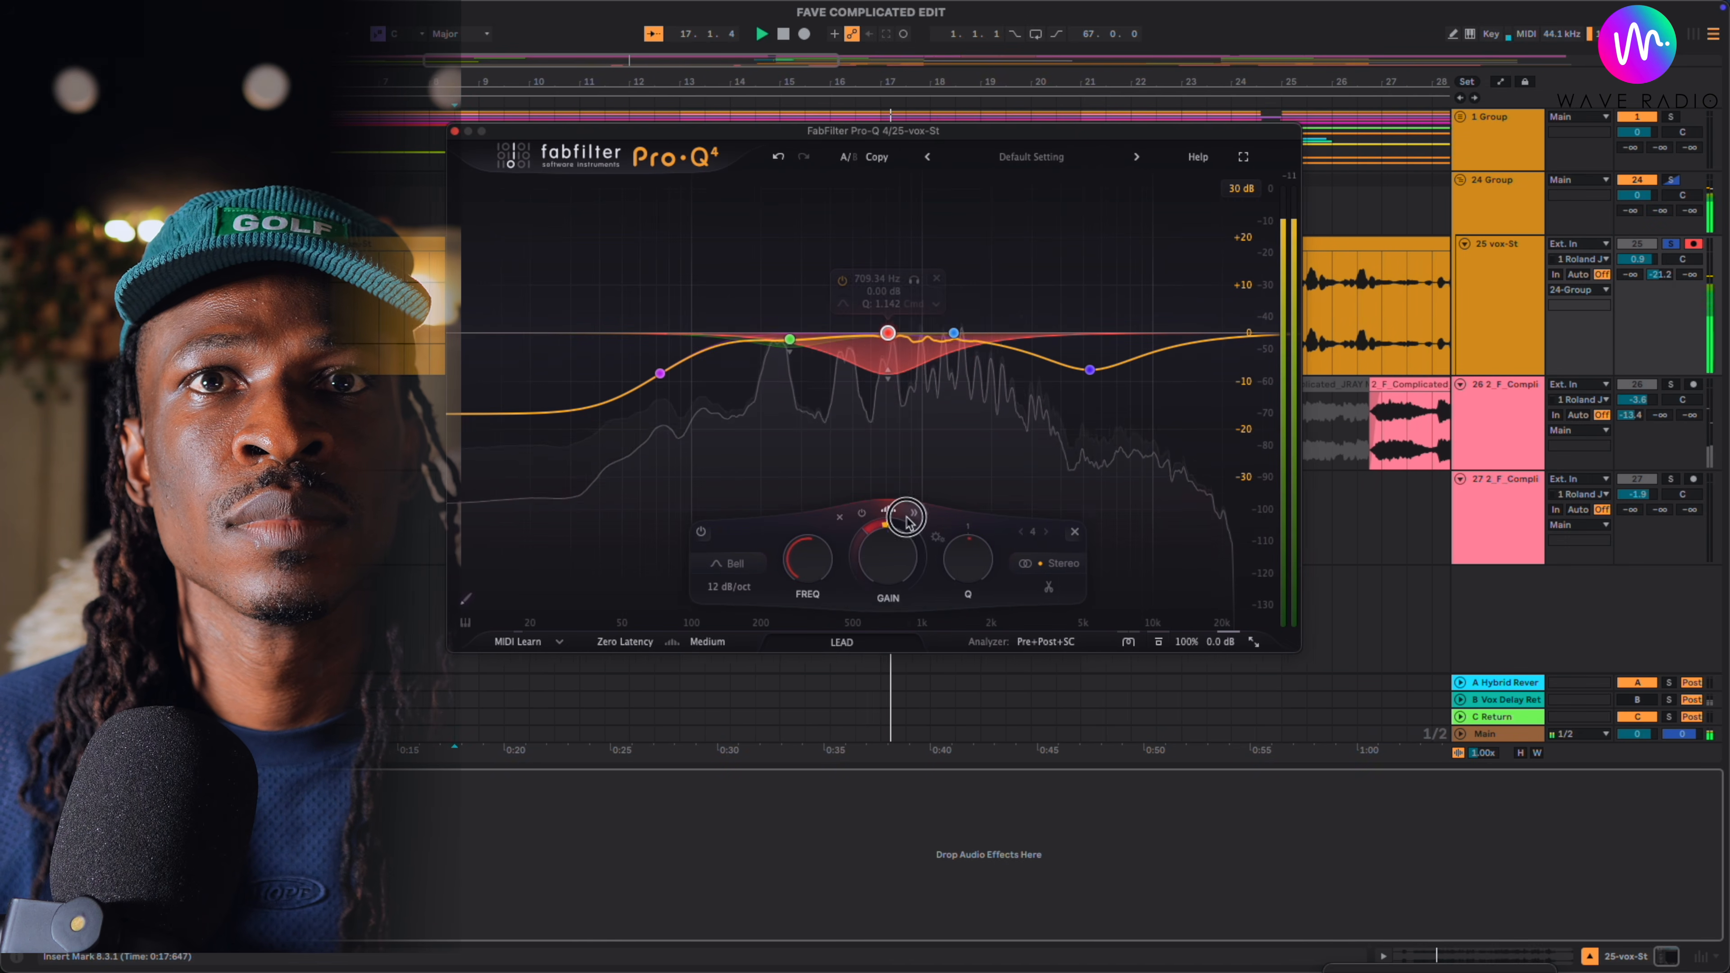
{"action": "left_click", "coordinate": [907, 518]}
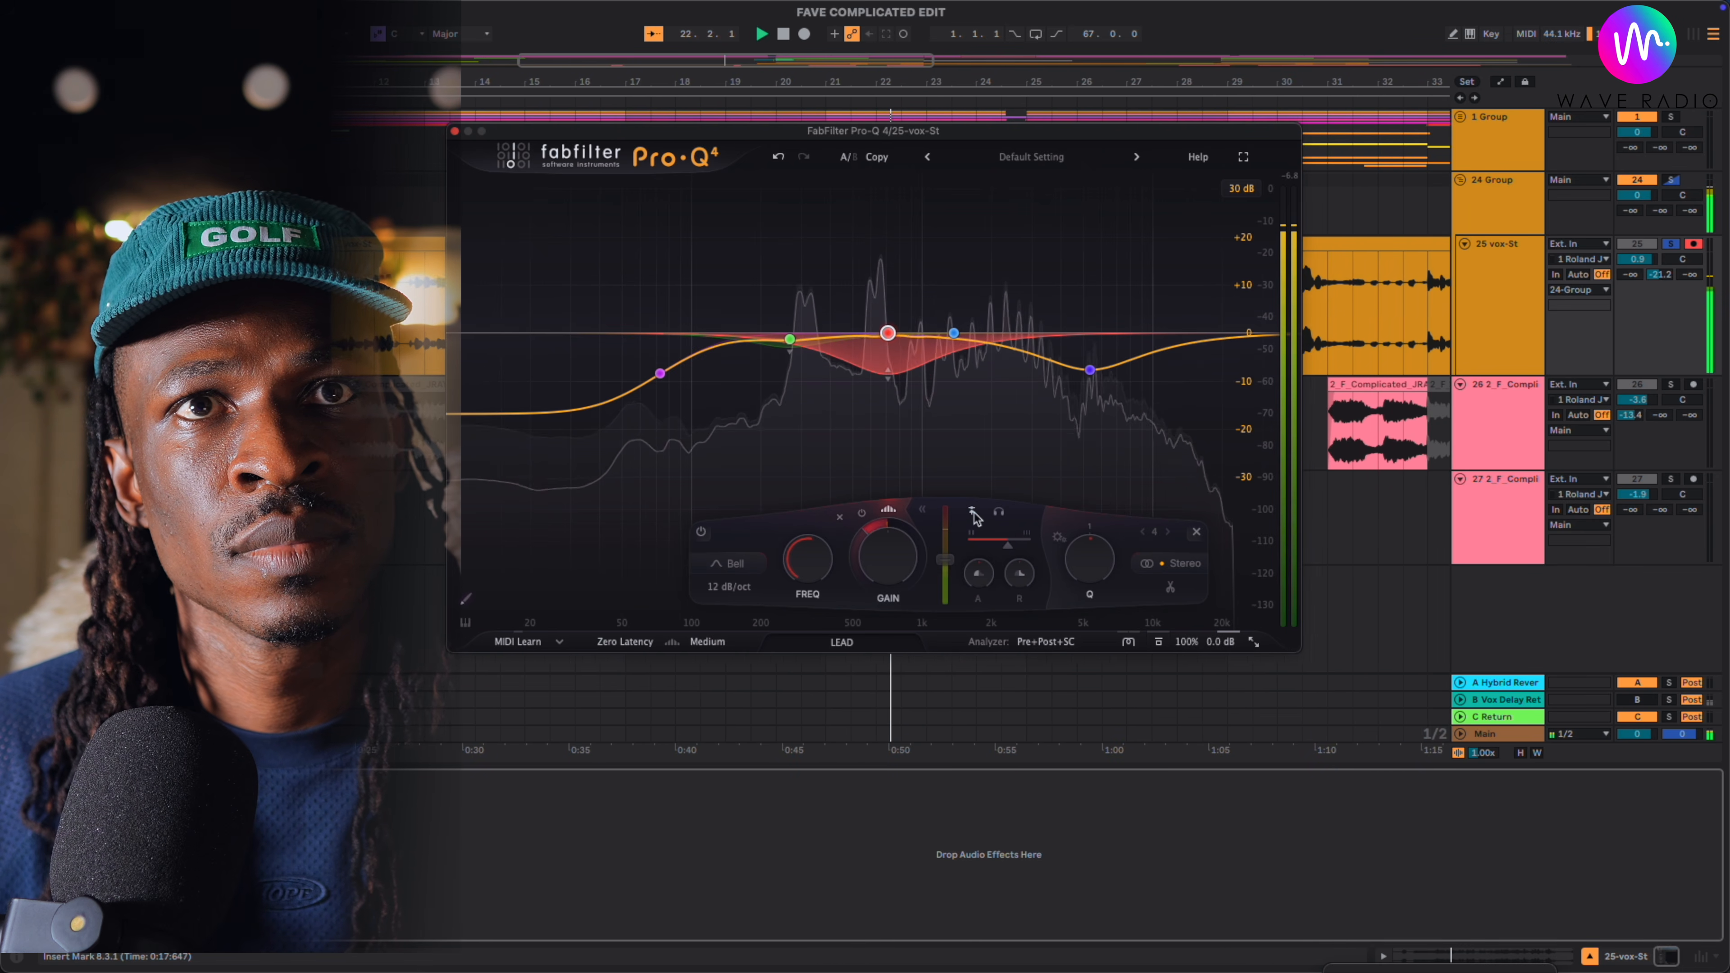
{"action": "left_click", "coordinate": [922, 511]}
{"action": "left_click", "coordinate": [921, 512]}
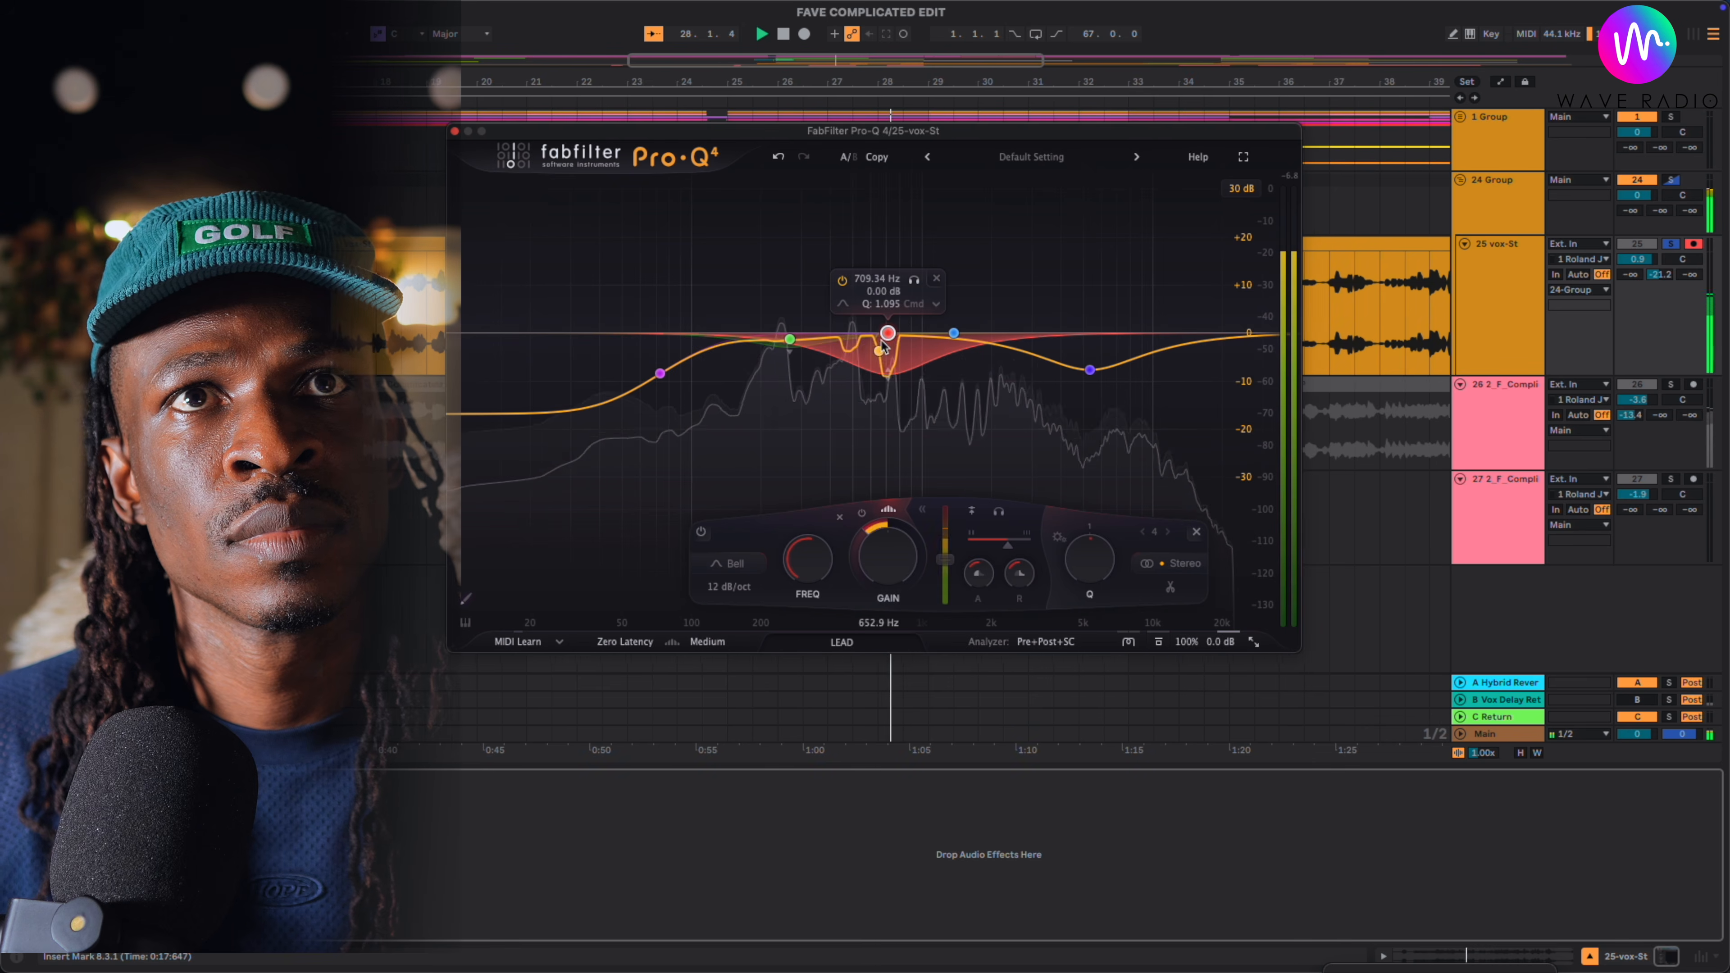
{"action": "left_click_drag", "start_coordinate": [792, 348], "coordinate": [806, 395]}
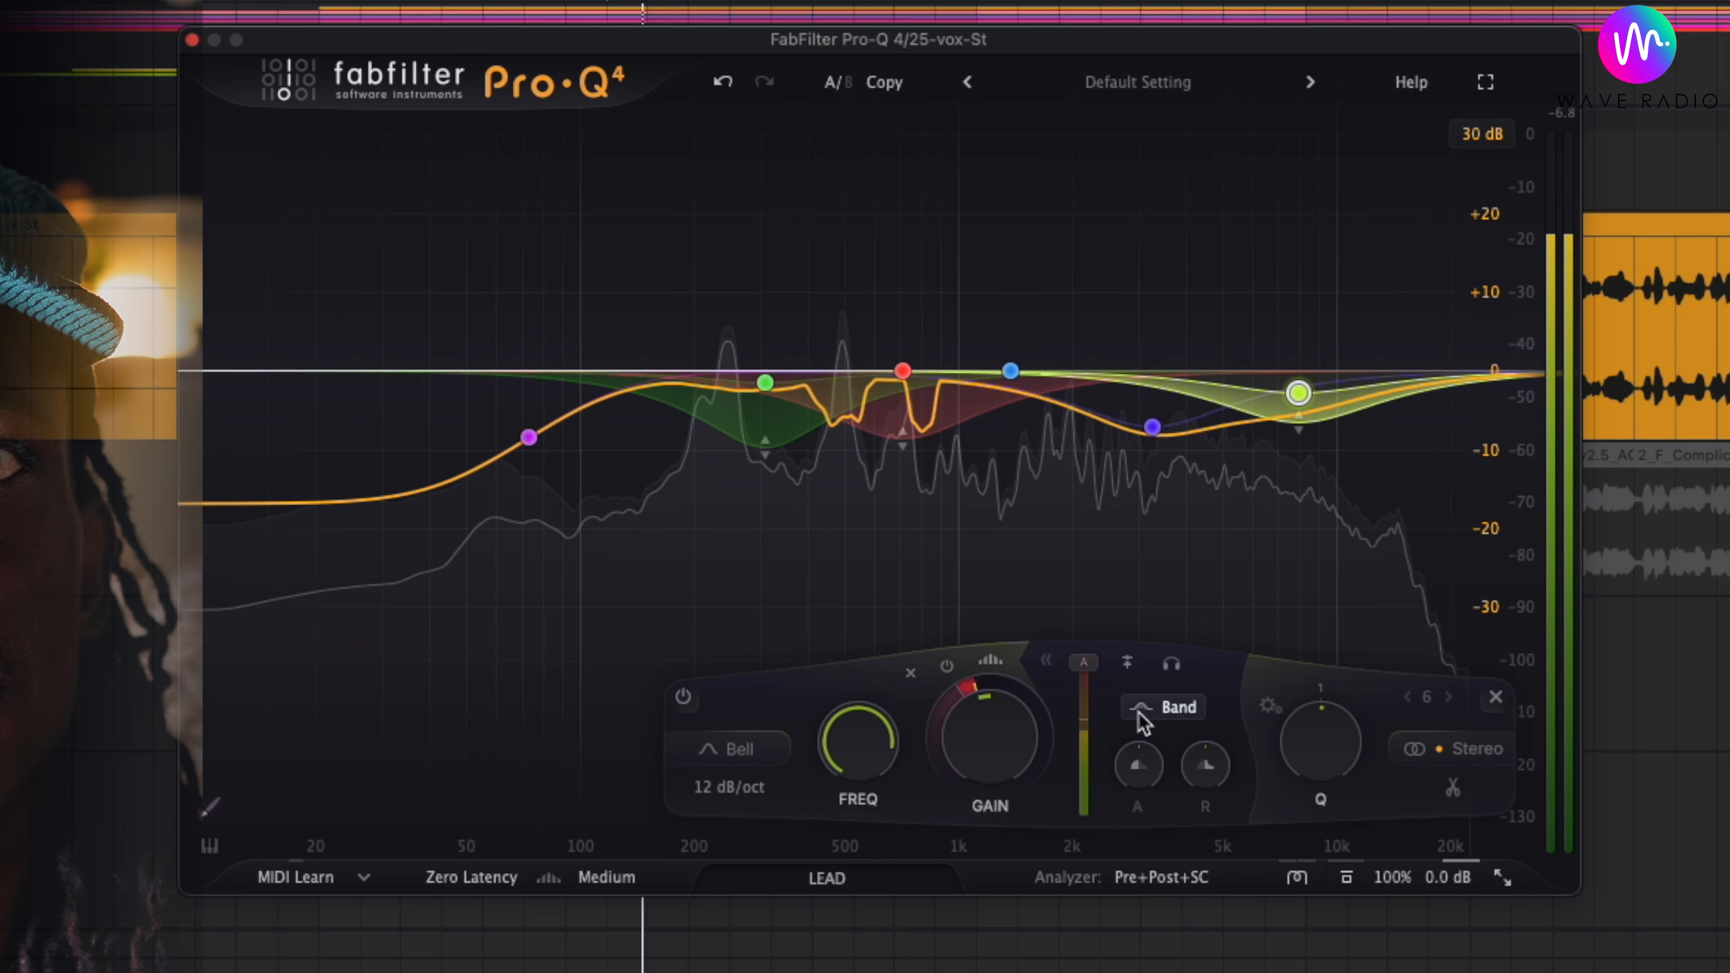
- Switch the yellow-green high band's side-chain to Free and set its trigger range to about 2 to 4 kHz
{"action": "left_click", "coordinate": [1144, 713]}
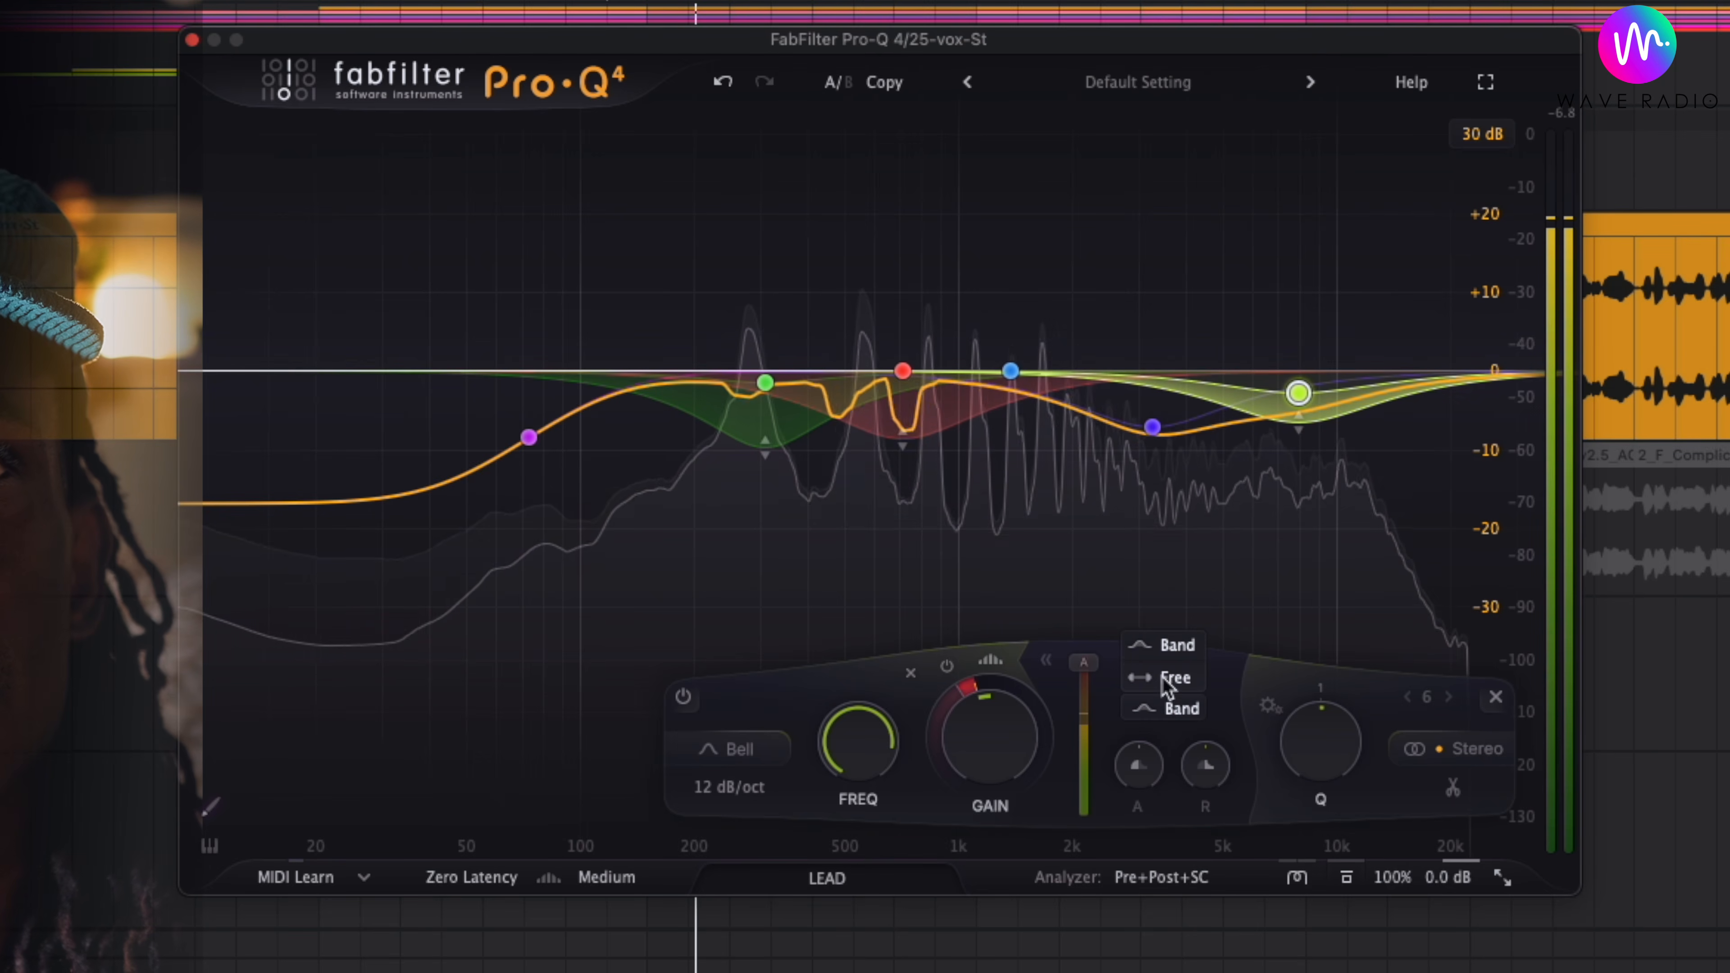
{"action": "left_click", "coordinate": [1158, 674]}
{"action": "left_click_drag", "start_coordinate": [571, 612], "coordinate": [926, 613]}
{"action": "left_click_drag", "start_coordinate": [1147, 613], "coordinate": [1194, 613]}
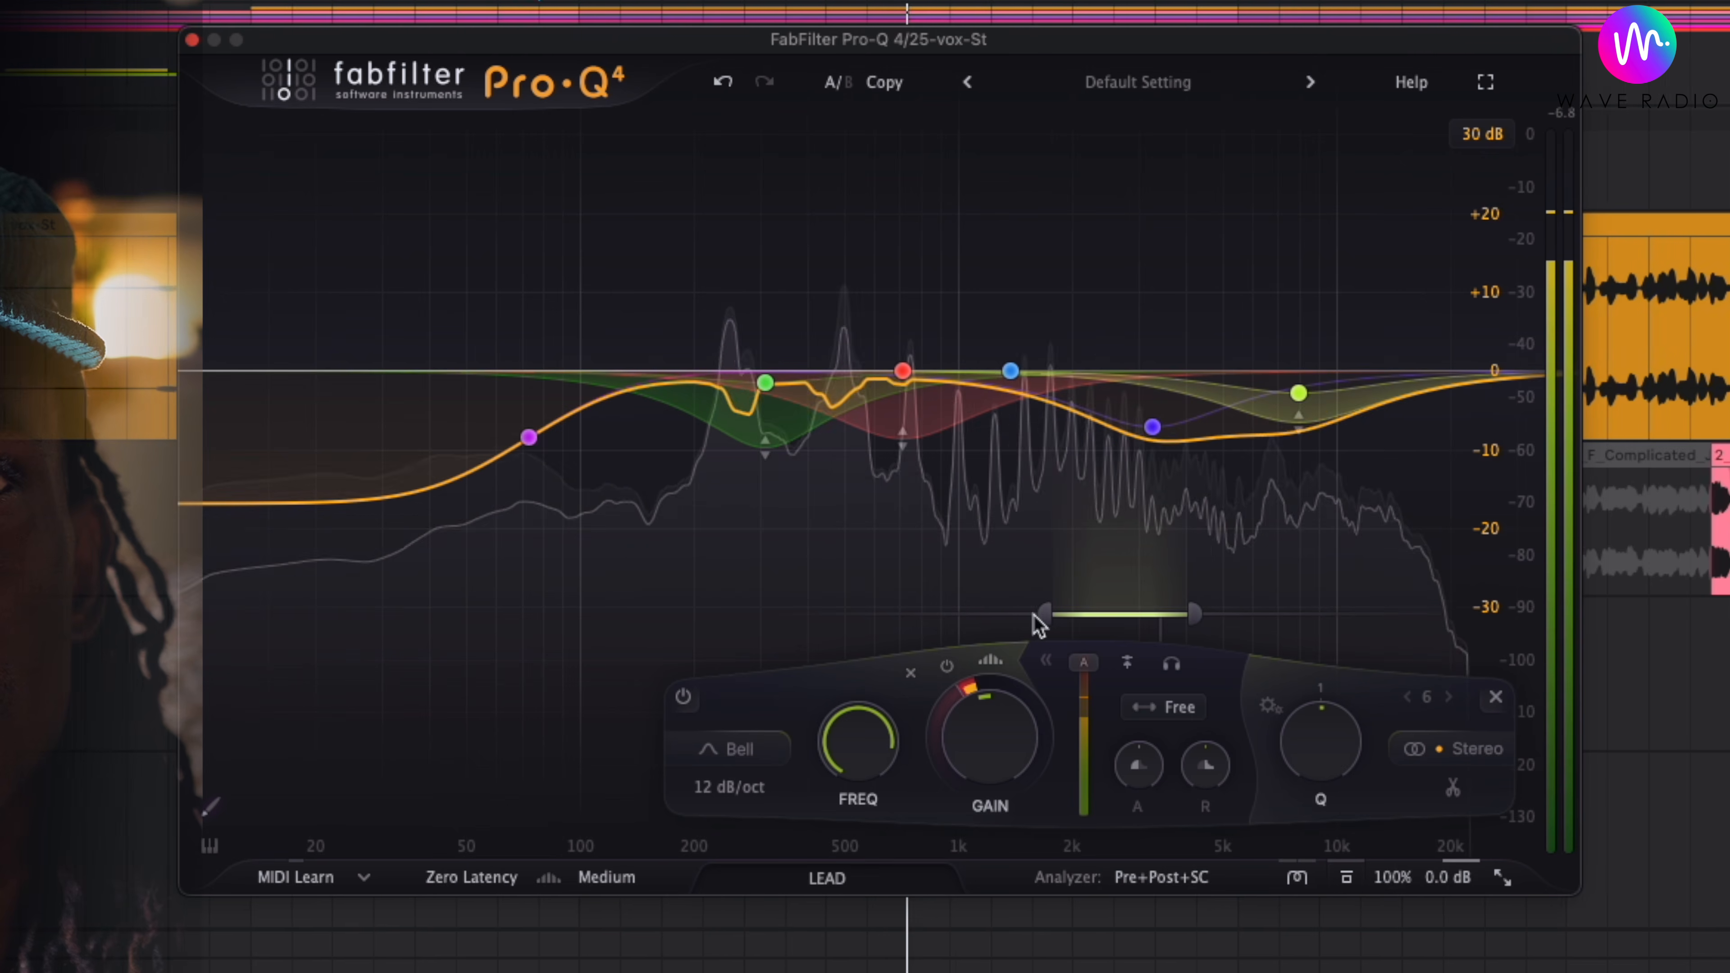
{"action": "left_click_drag", "start_coordinate": [1043, 613], "coordinate": [1059, 613]}
- Move the blue-violet bell band to 3065.6 Hz at -3.89 dB and widen its Q
{"action": "left_click", "coordinate": [1152, 427]}
{"action": "left_click_drag", "start_coordinate": [1155, 431], "coordinate": [1146, 407]}
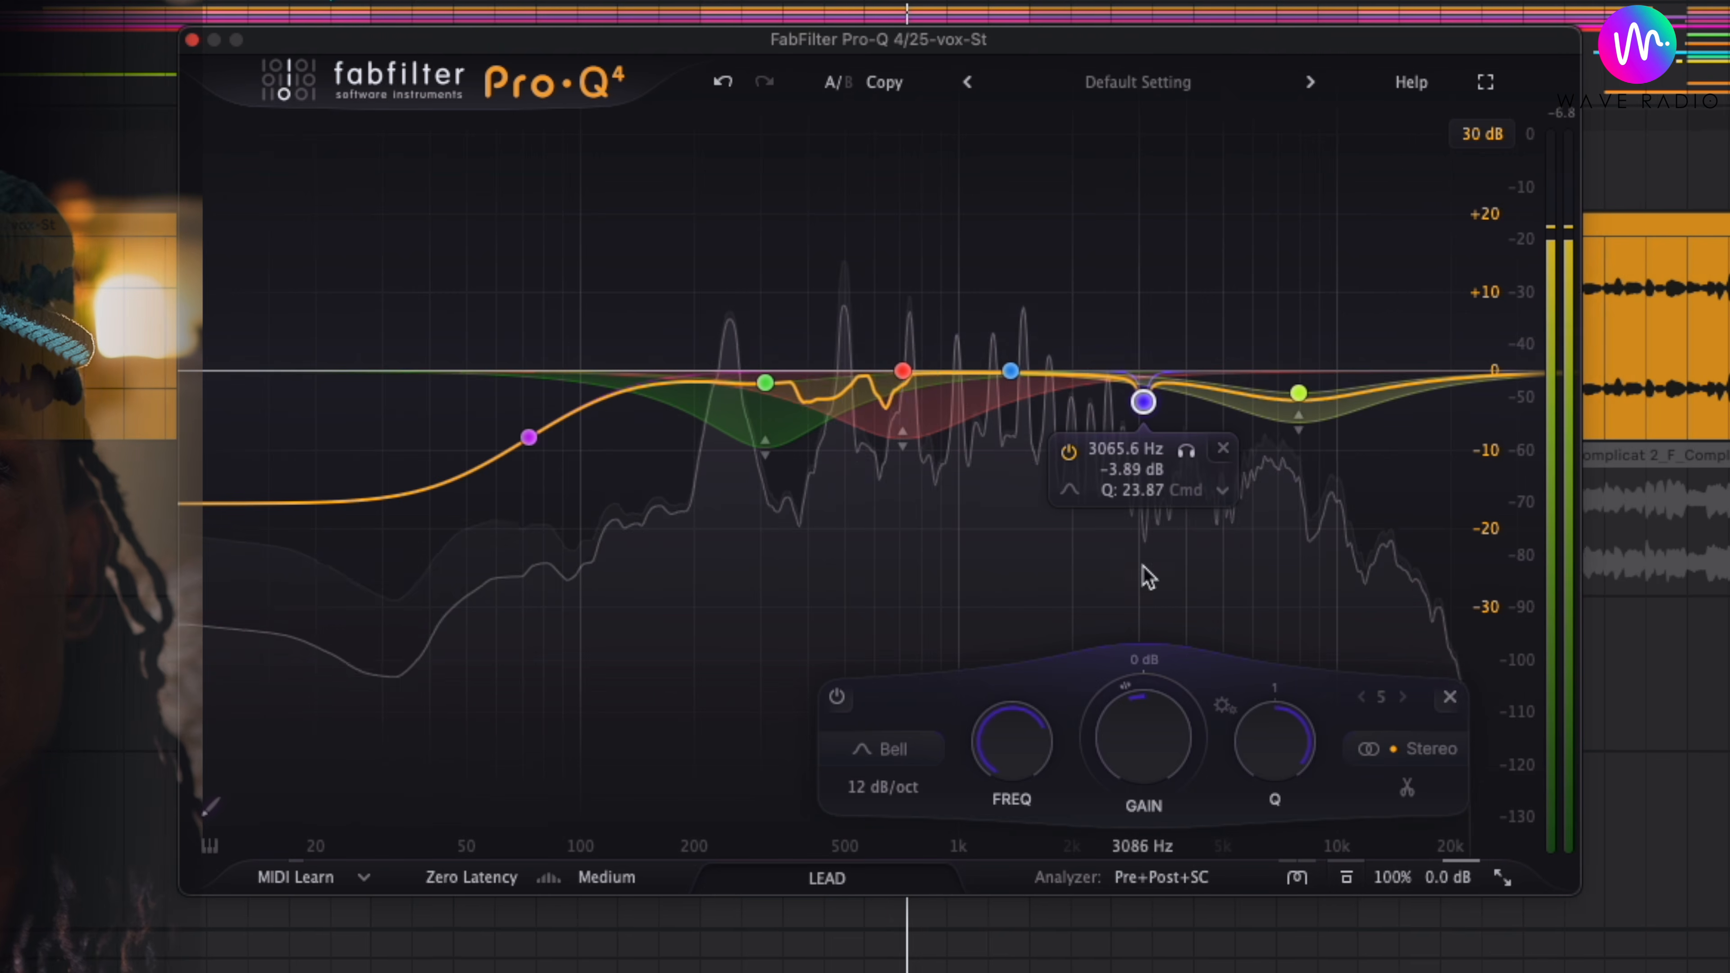
{"action": "left_click", "coordinate": [1142, 380]}
{"action": "scroll", "coordinate": [1145, 407], "scroll_direction": "down", "scroll_amount": 3}
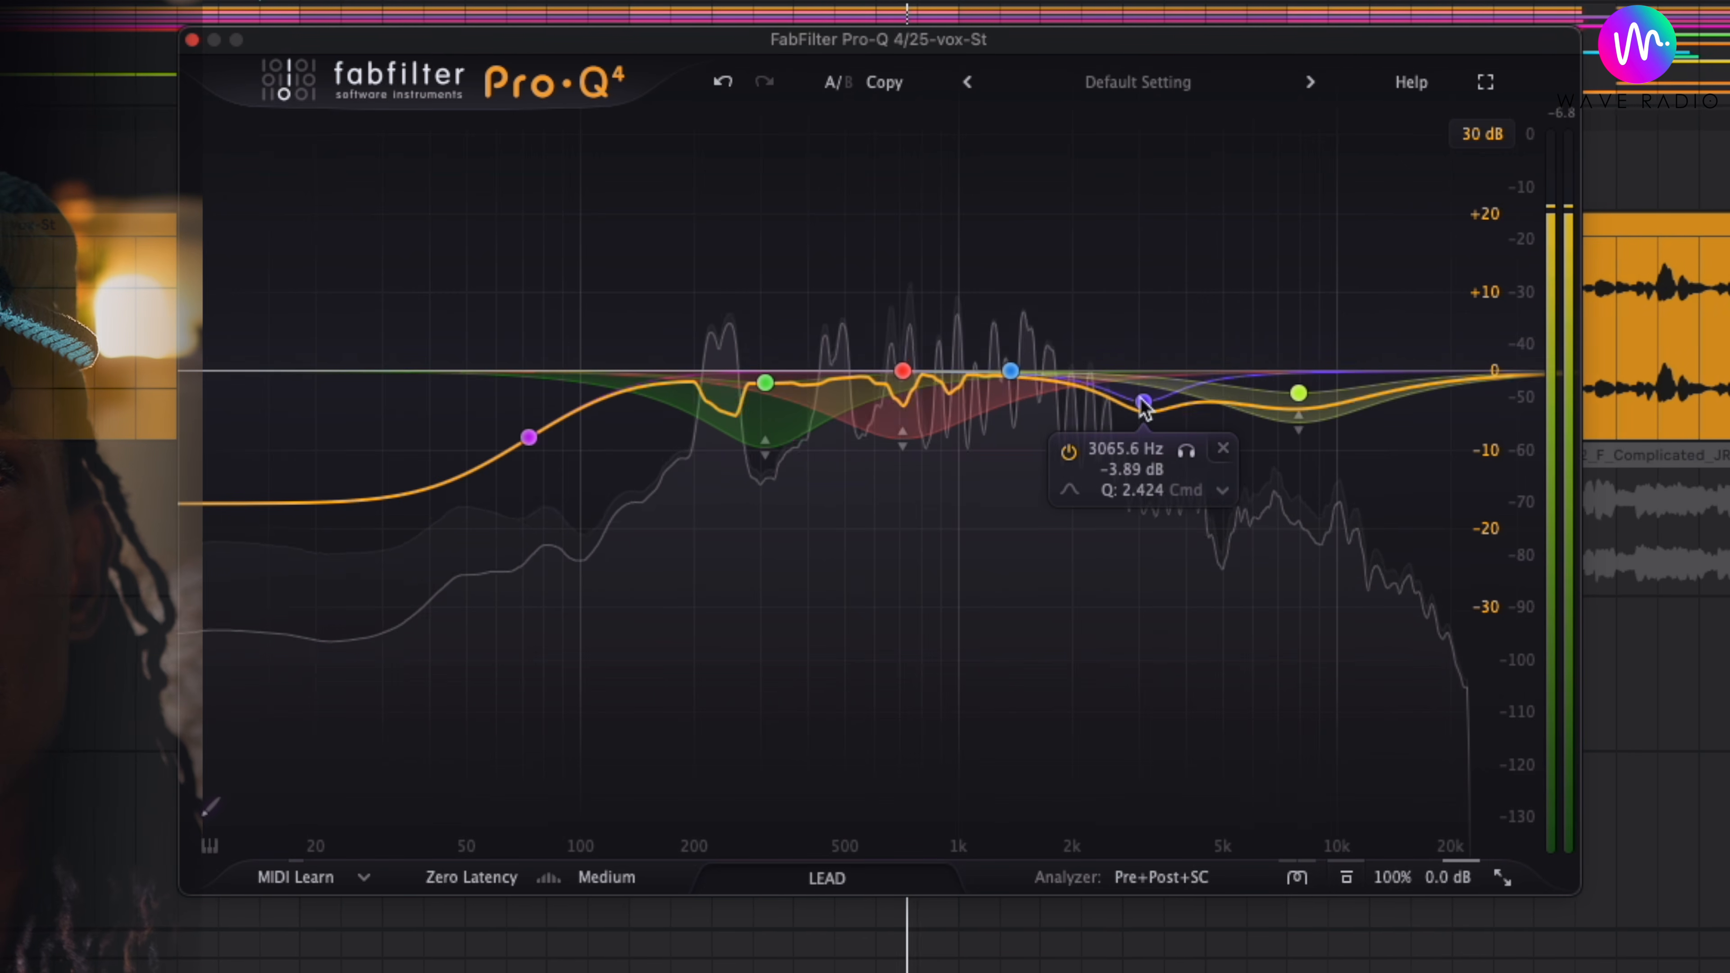
- Close the Pro-Q window, play the mix with the 25 vox-St track selected, and bring its plug-in window back
{"action": "left_click", "coordinate": [193, 40]}
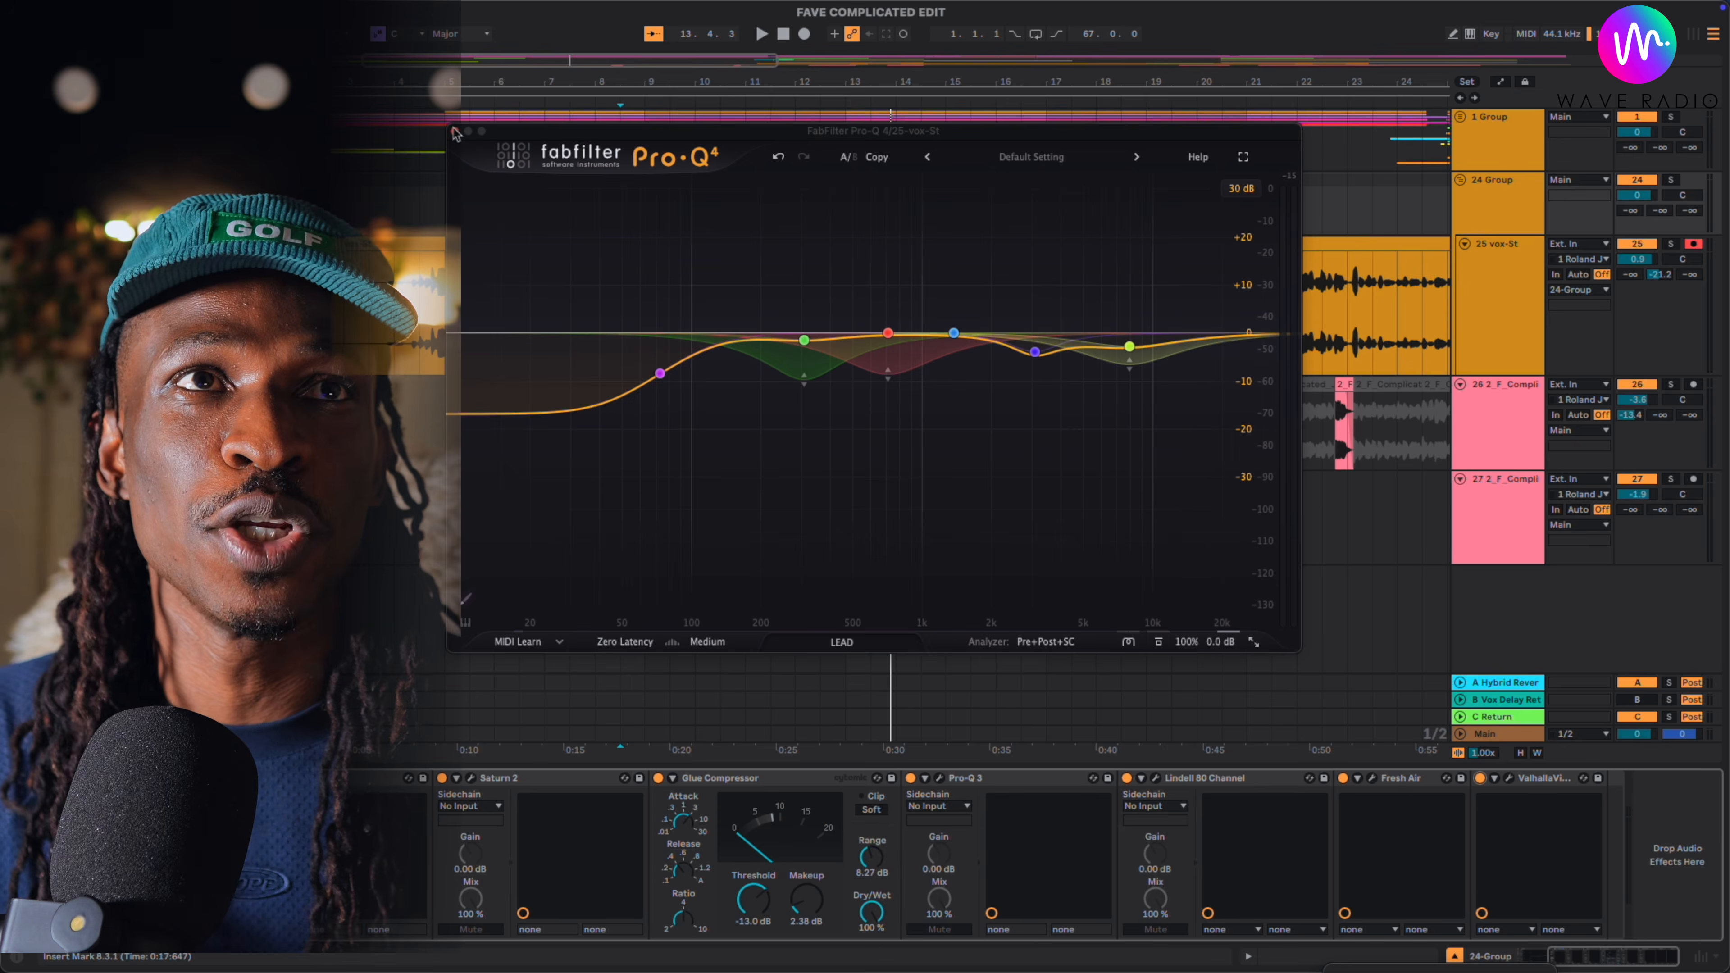
{"action": "left_click", "coordinate": [456, 133]}
{"action": "left_click", "coordinate": [623, 326]}
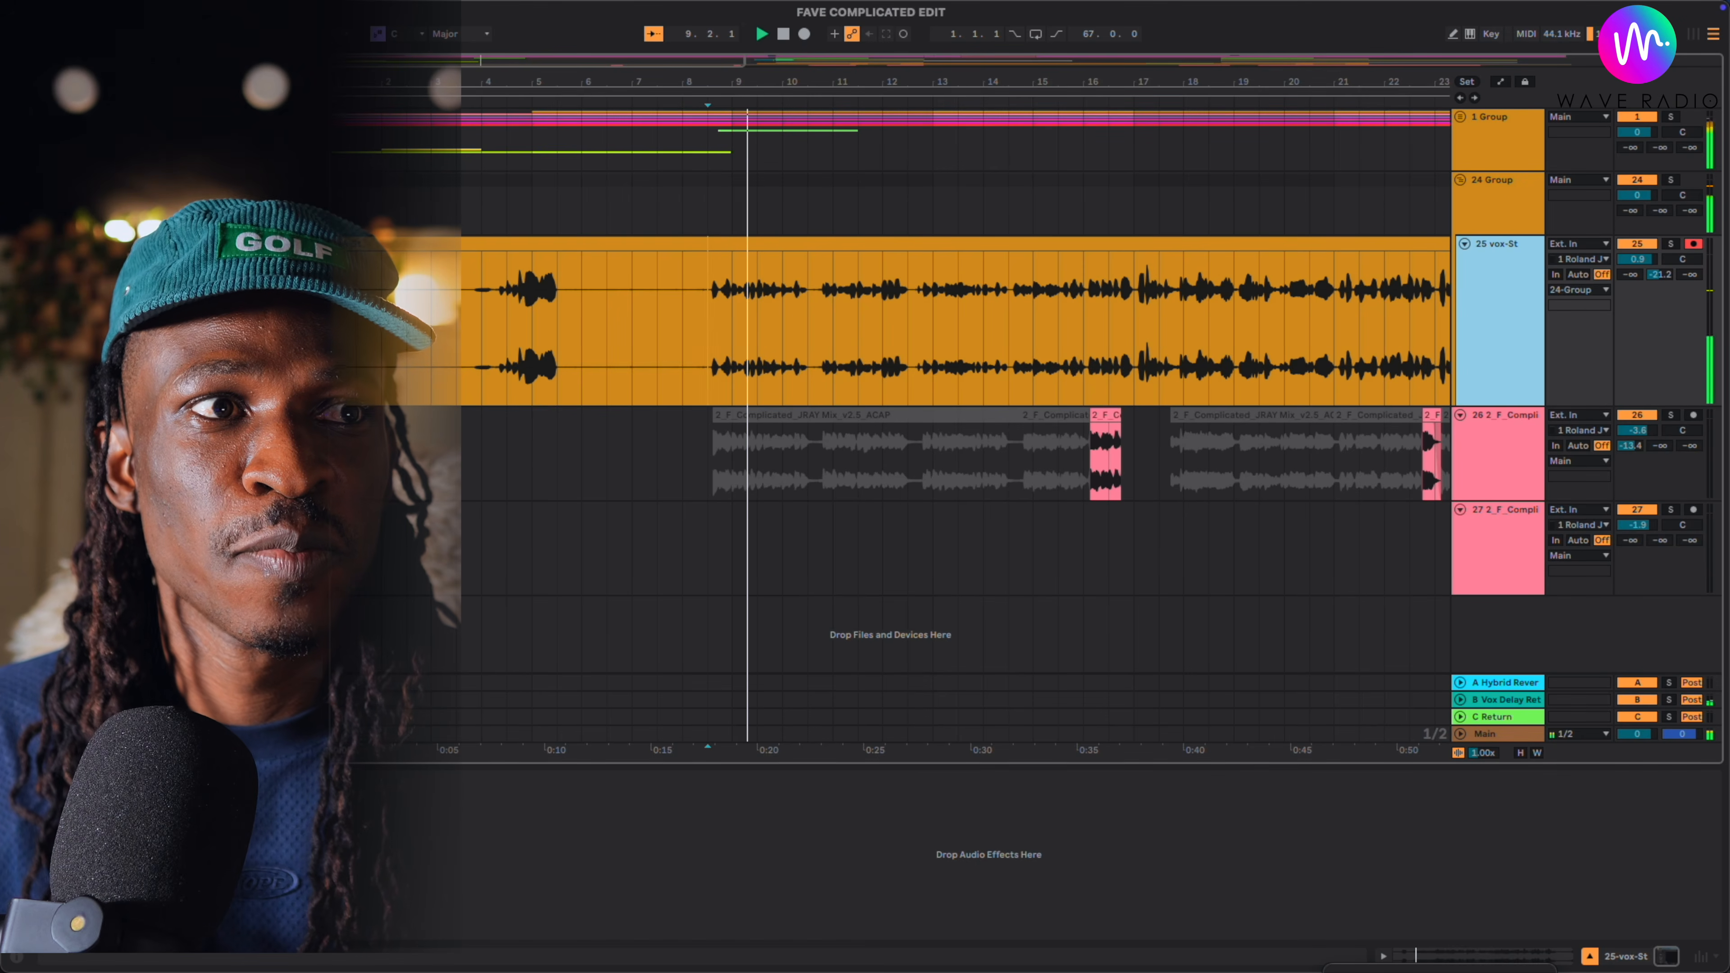
{"action": "left_click", "coordinate": [987, 855]}
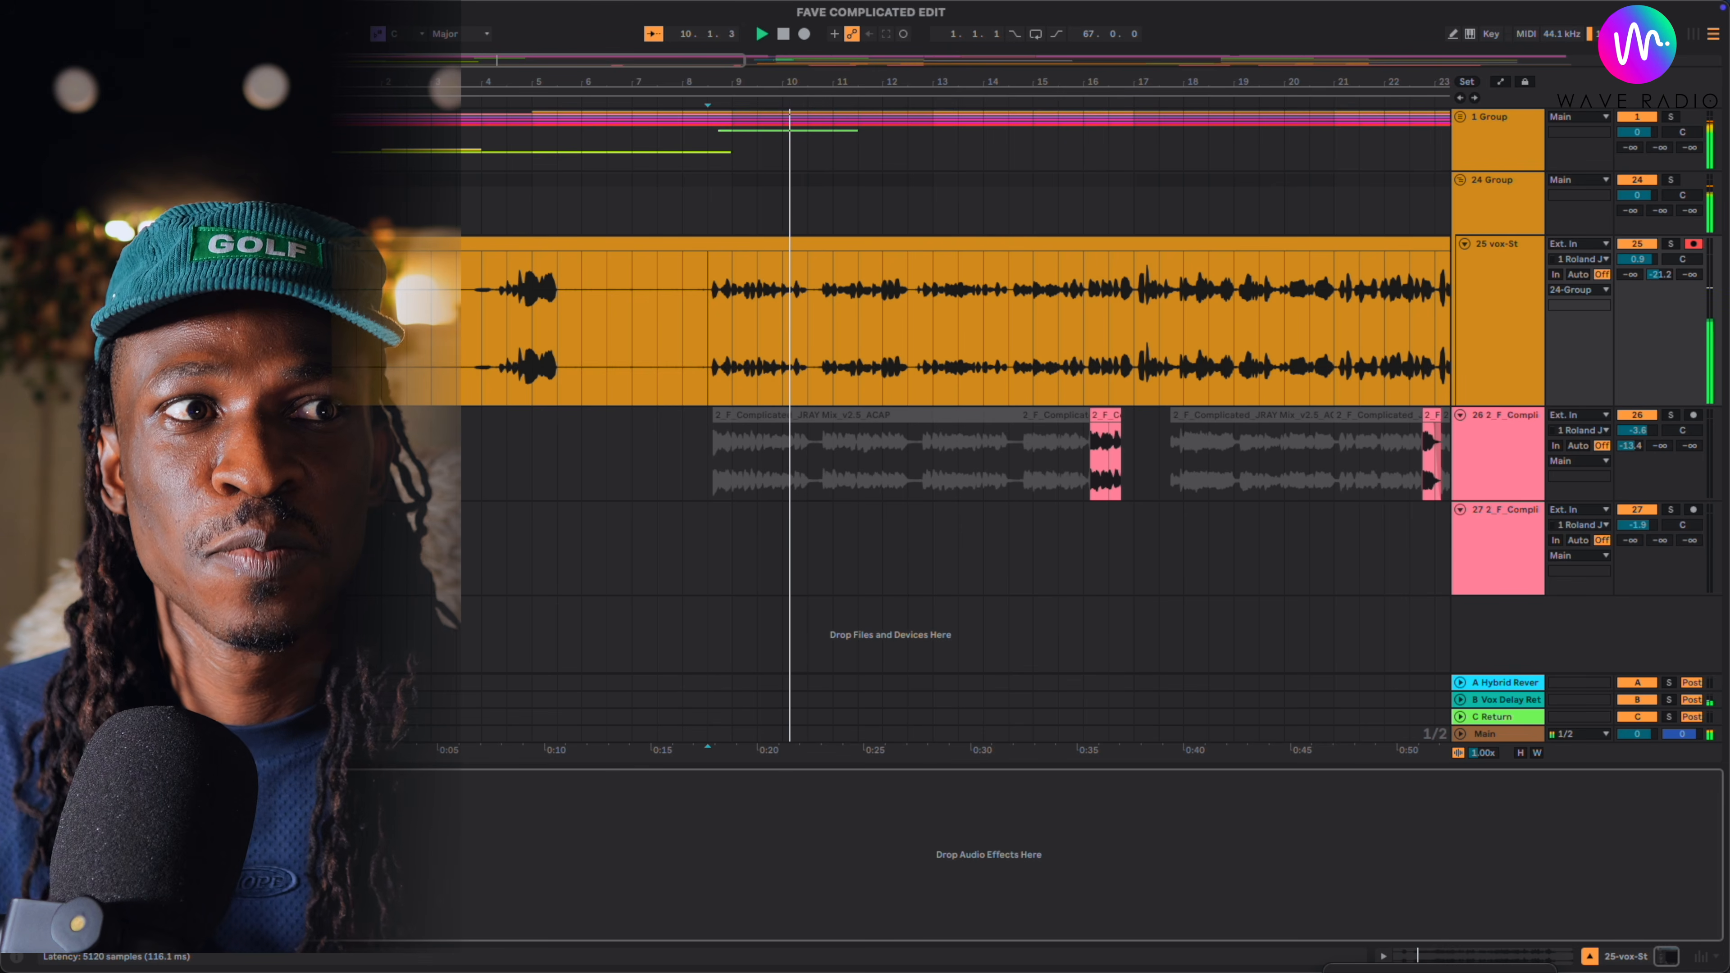
{"action": "key", "text": "space"}
{"action": "key", "text": "alt+super+p"}
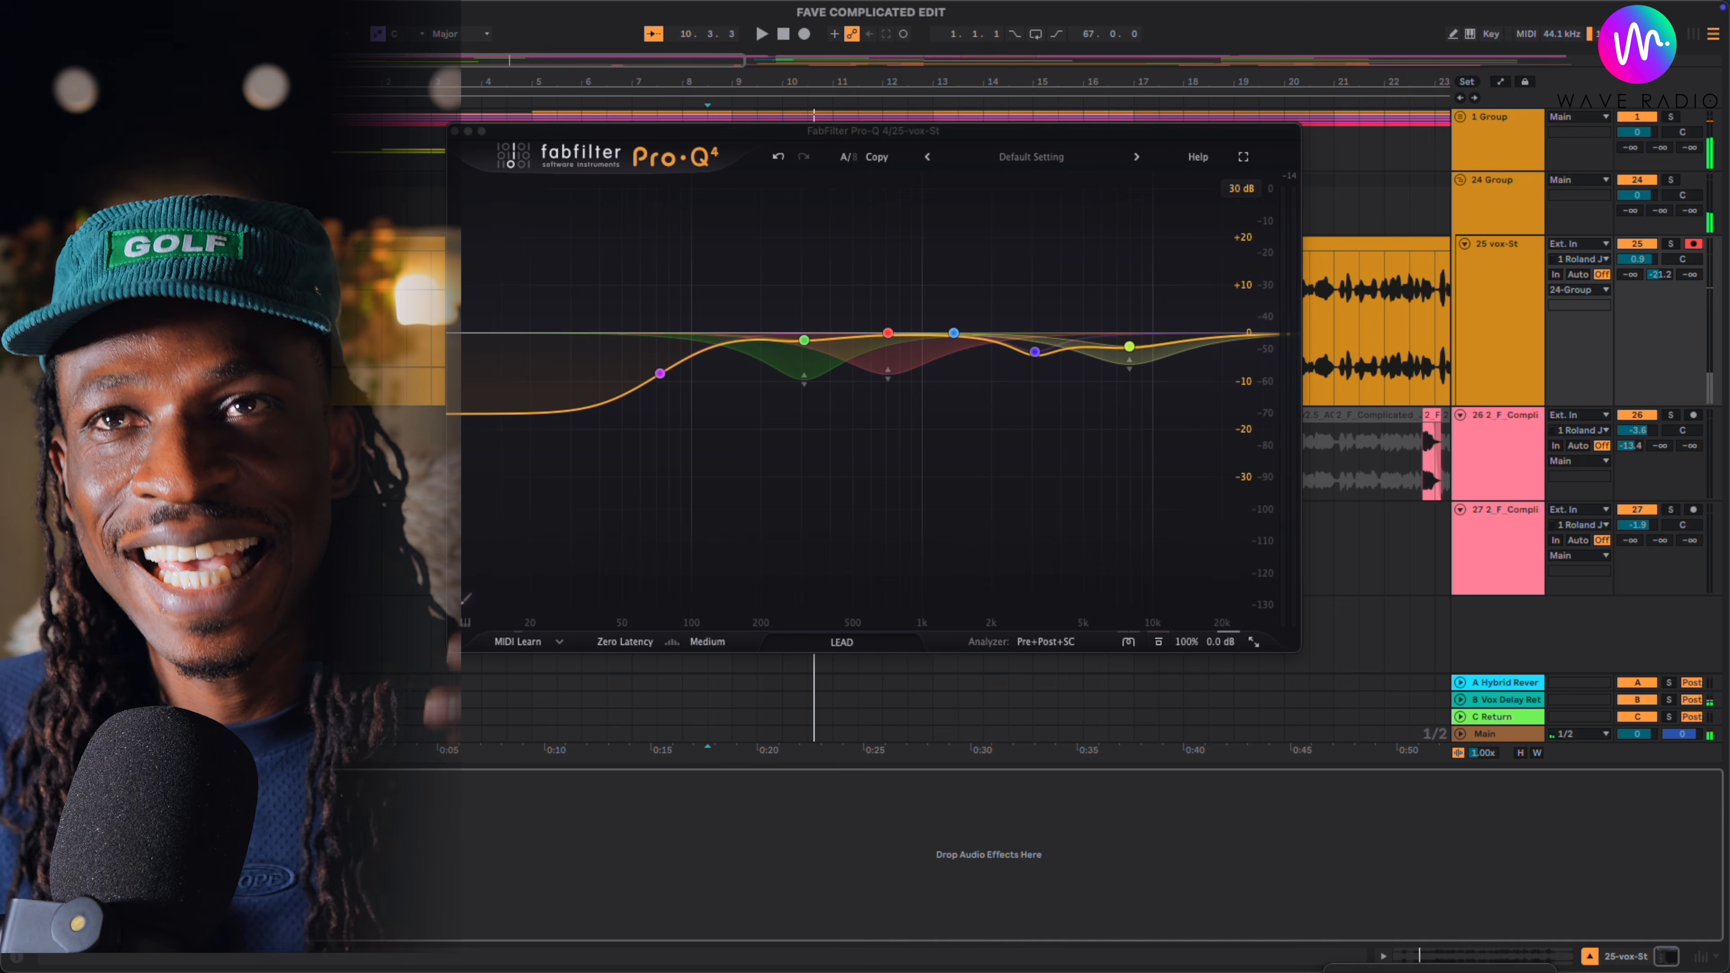
- Try a high-shelf boost at about 8 kHz on the LEAD vocal
{"action": "left_click_drag", "start_coordinate": [1227, 336], "coordinate": [1122, 287]}
{"action": "key", "text": "space"}
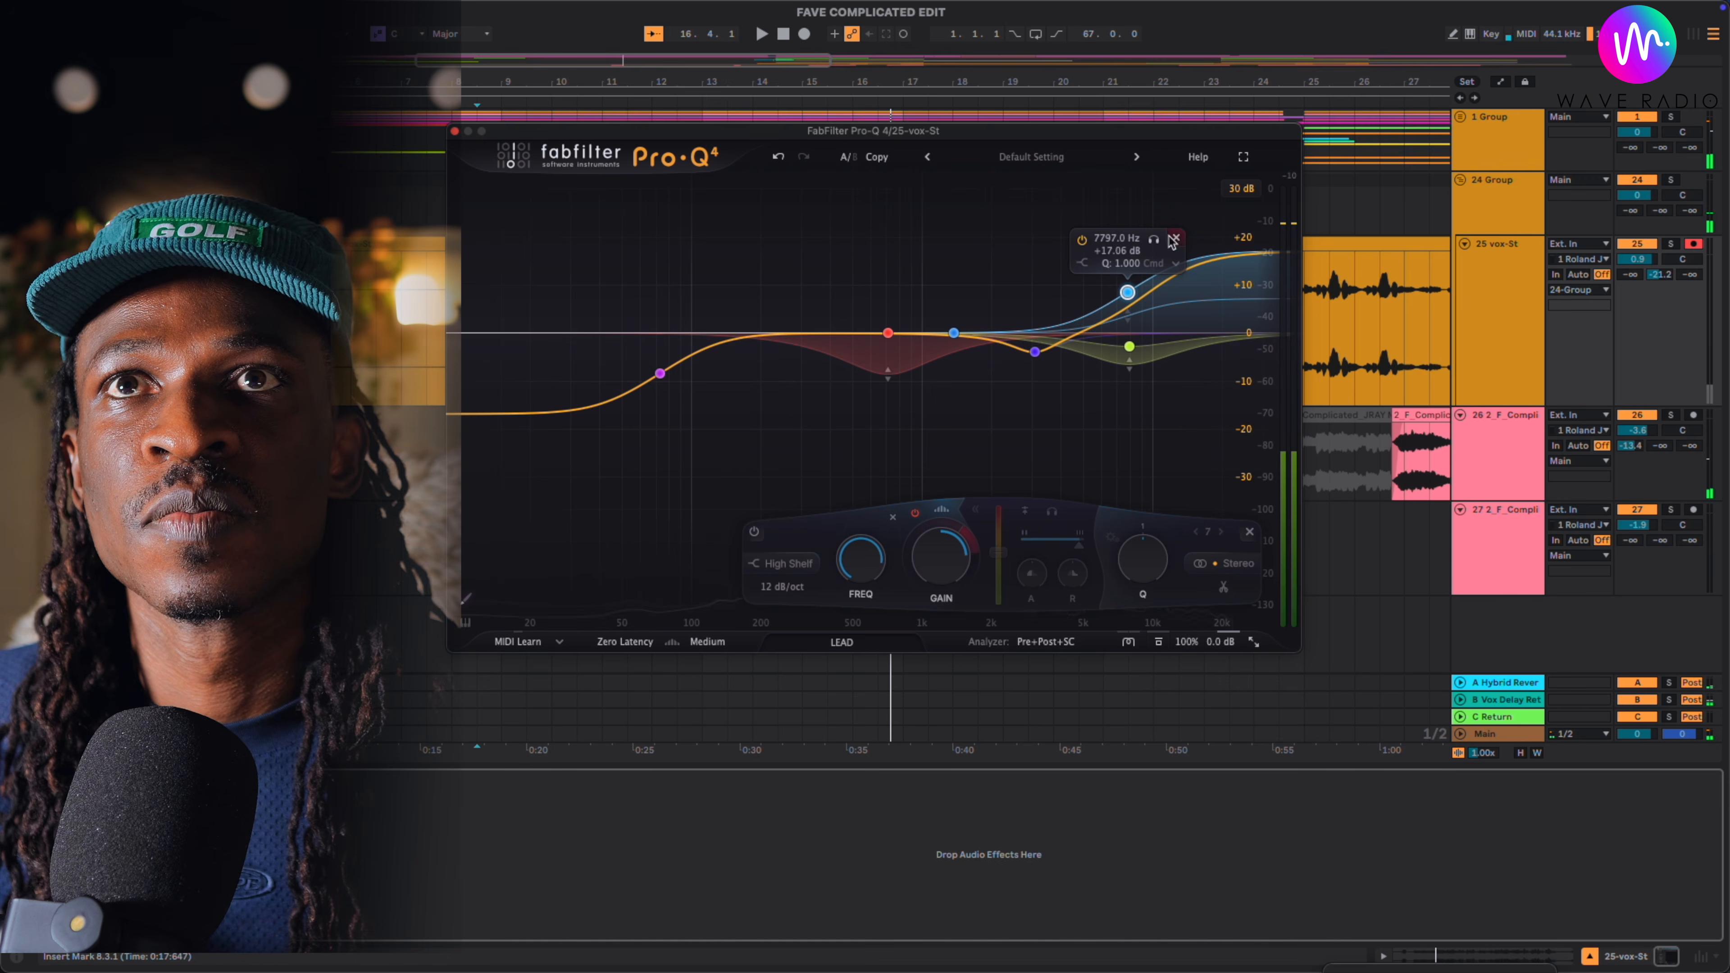
{"action": "left_click", "coordinate": [1172, 240]}
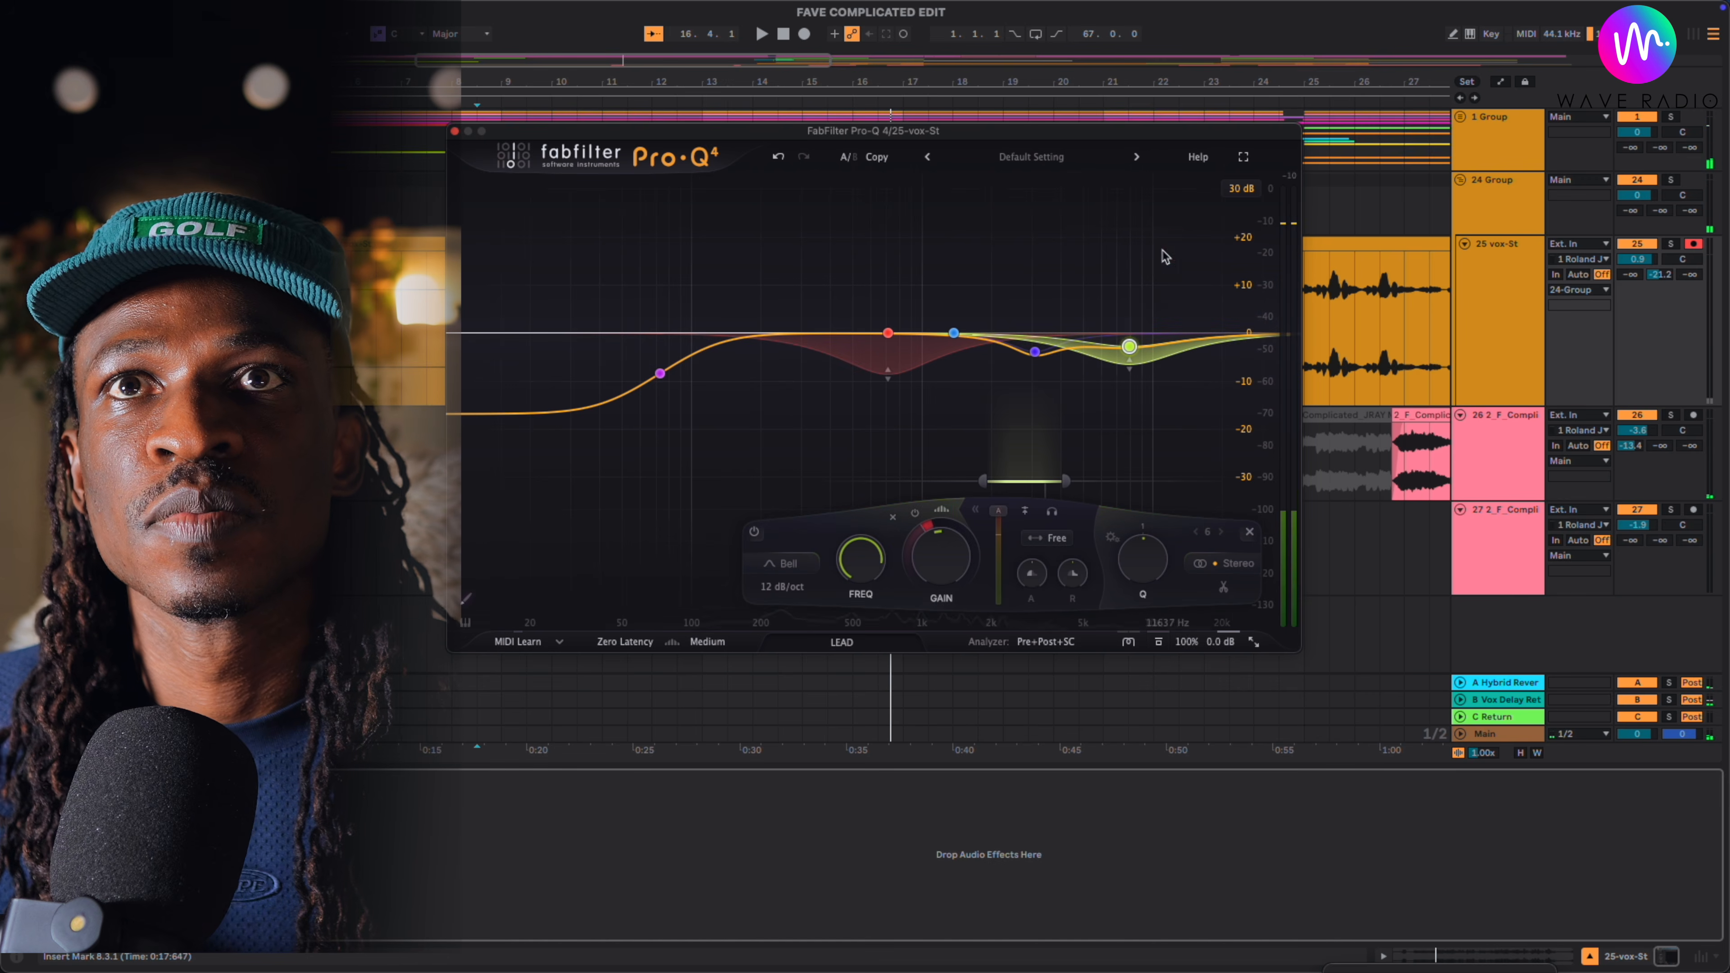
- Add a spectral high-shelf boost at 9984 Hz with +8.53 dB and move the neighbouring yellow-green bell to 6254.3 Hz at -2.29 dB
{"action": "left_click_drag", "start_coordinate": [1128, 346], "coordinate": [1162, 296]}
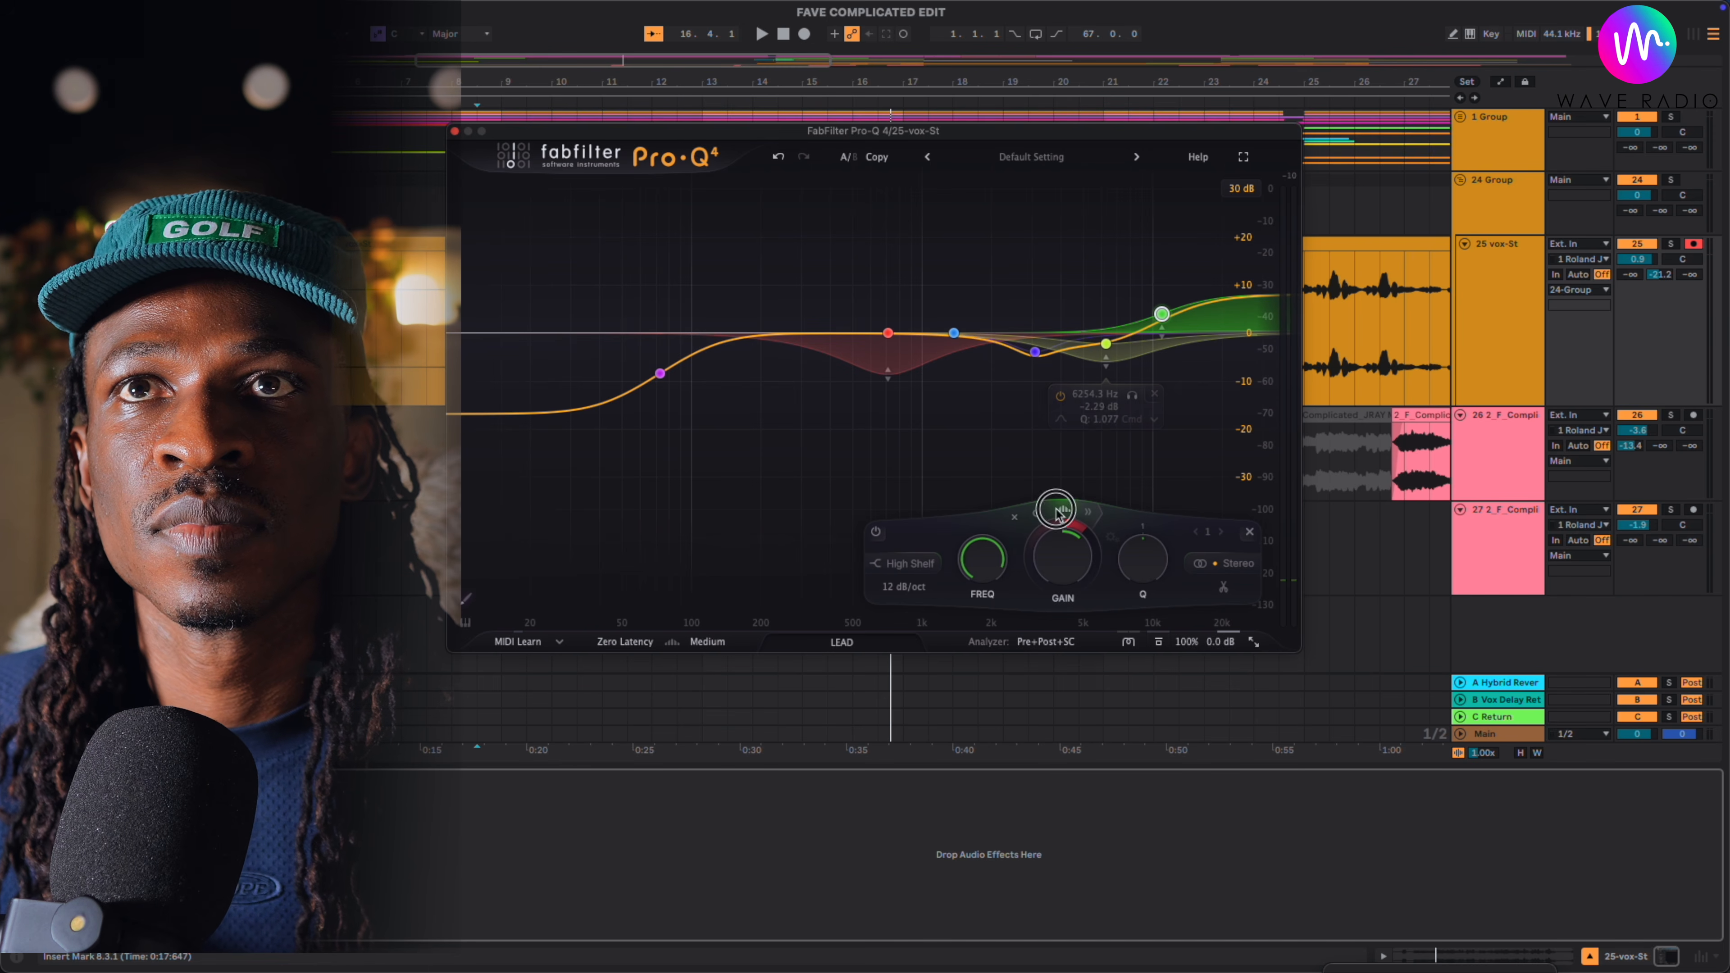
{"action": "key", "text": "space"}
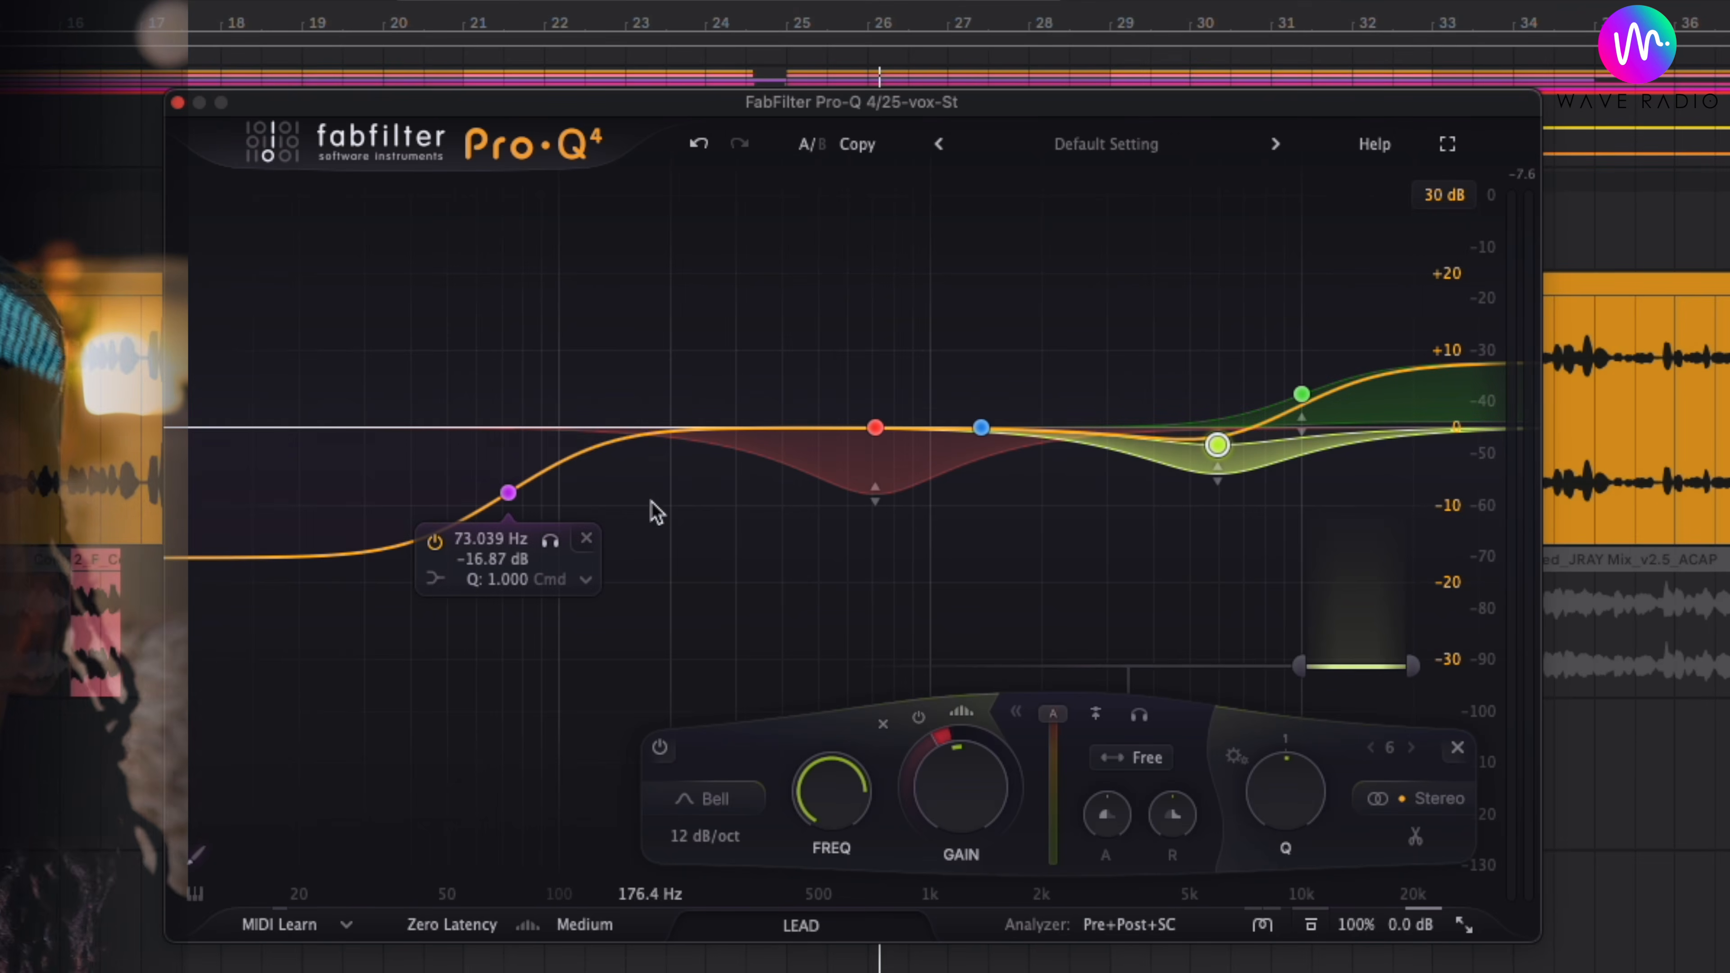
{"action": "key", "text": "space"}
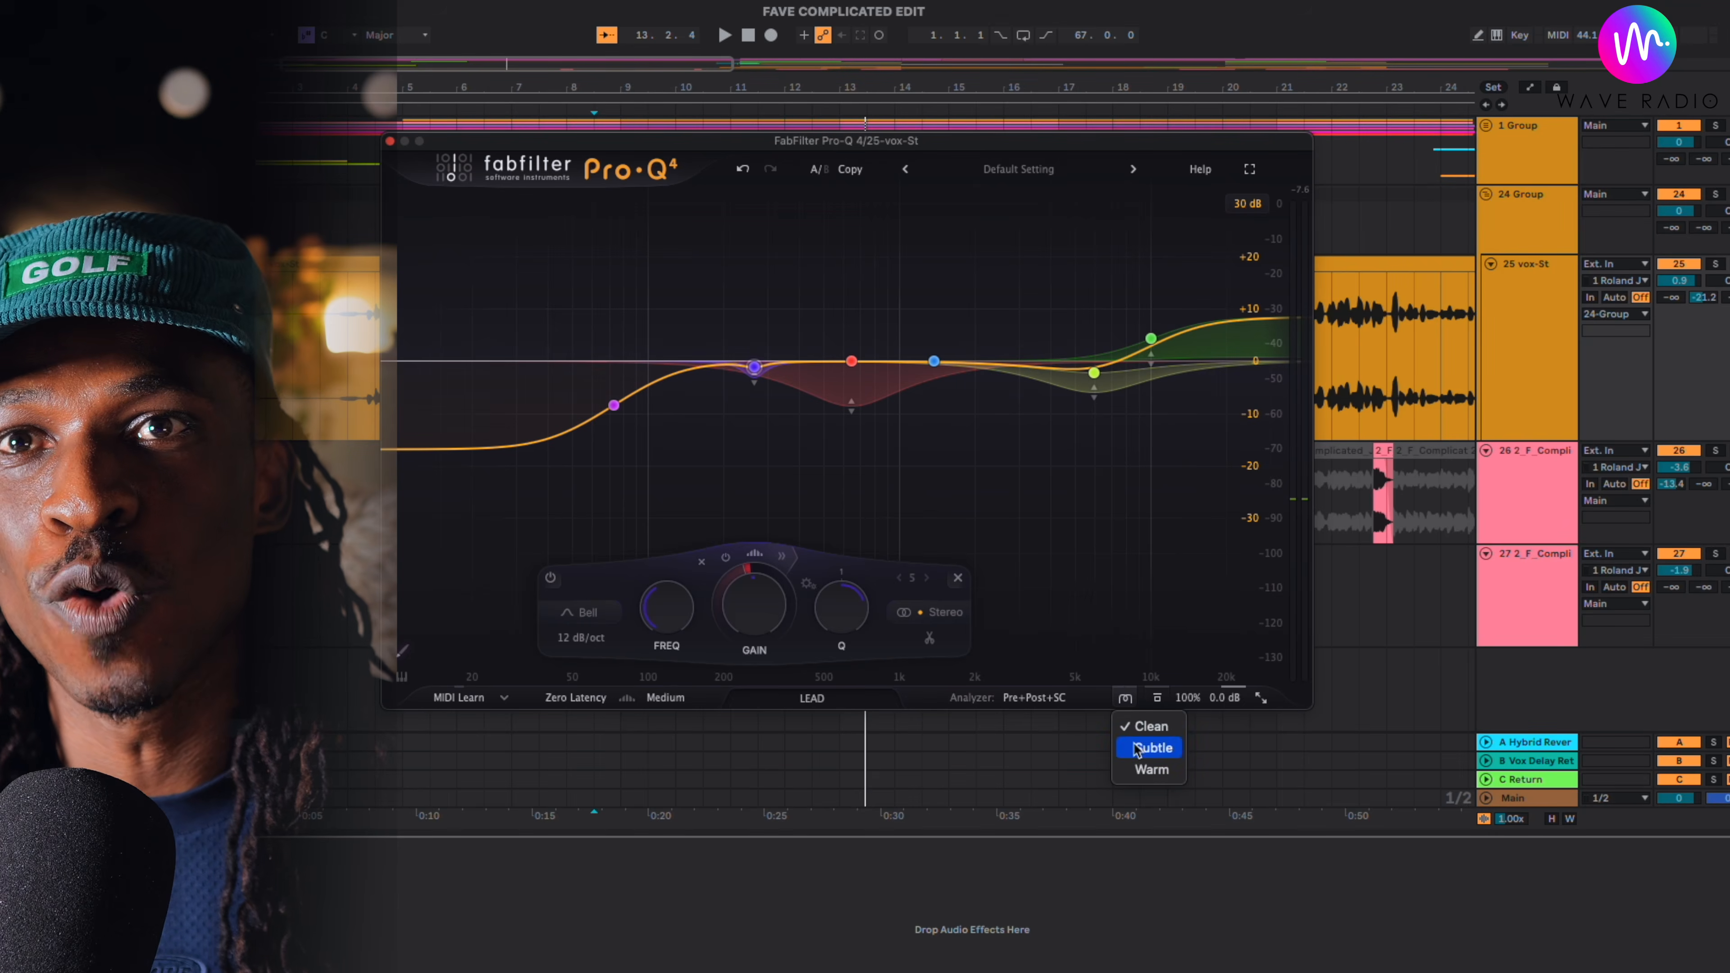
- Compare the vocal with the LEAD equalizer bypassed and active during playback
{"action": "key", "text": "space"}
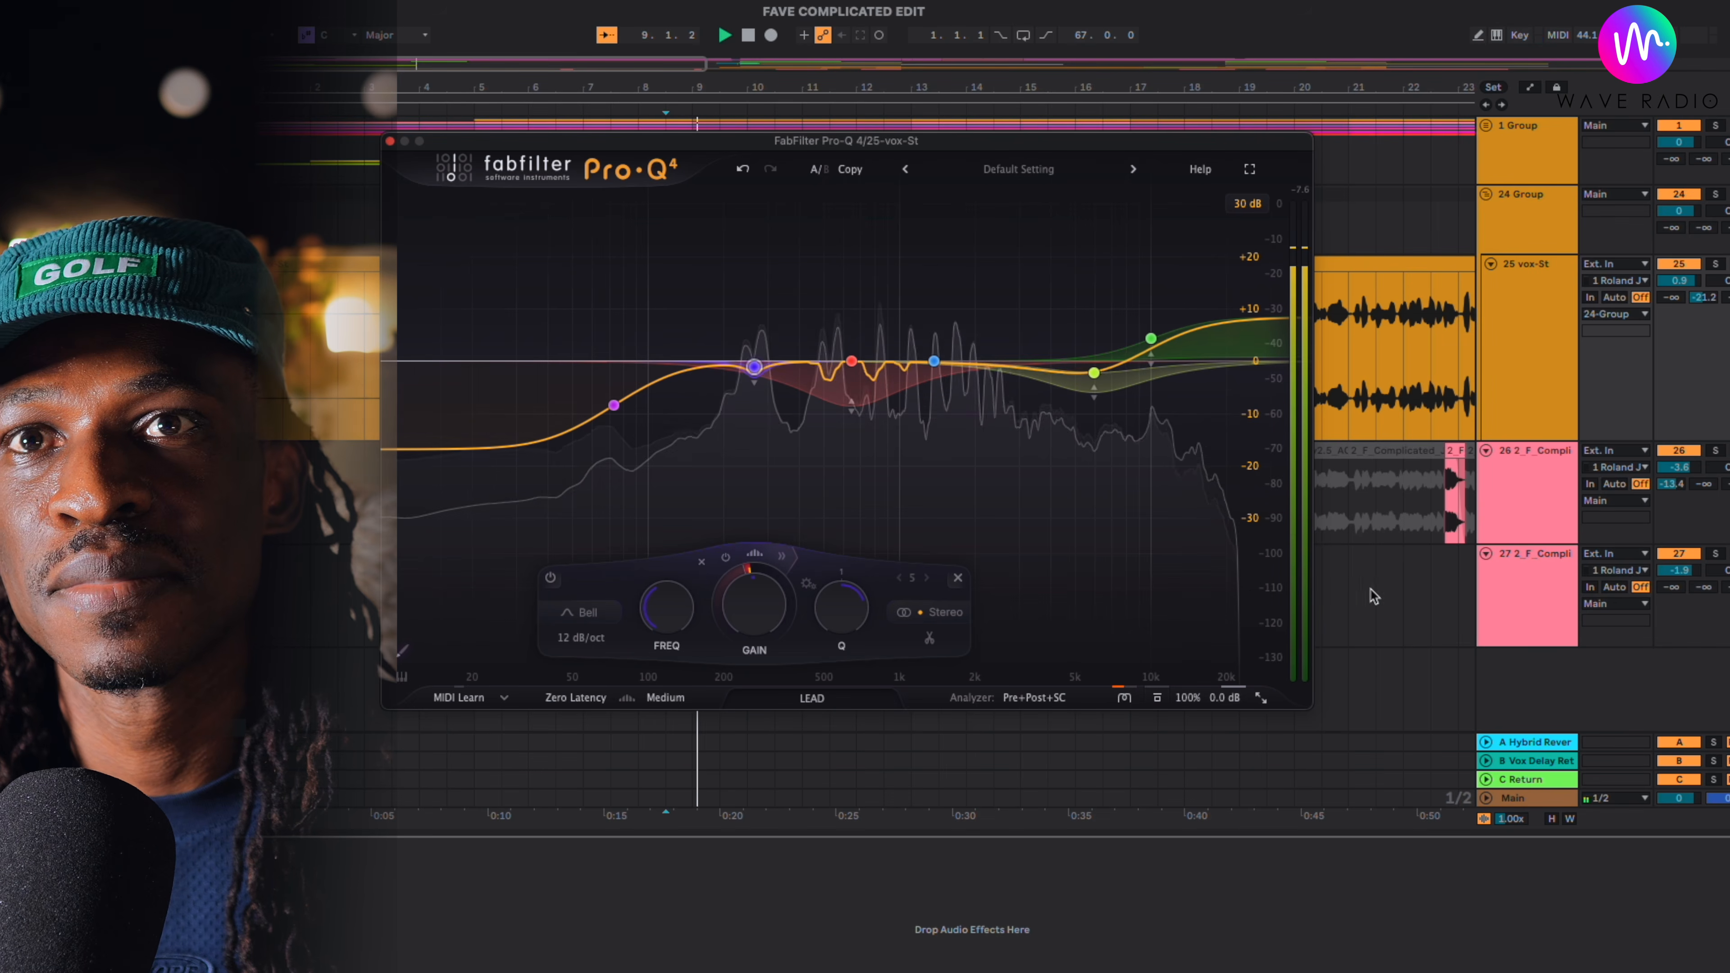
{"action": "left_click", "coordinate": [1157, 698]}
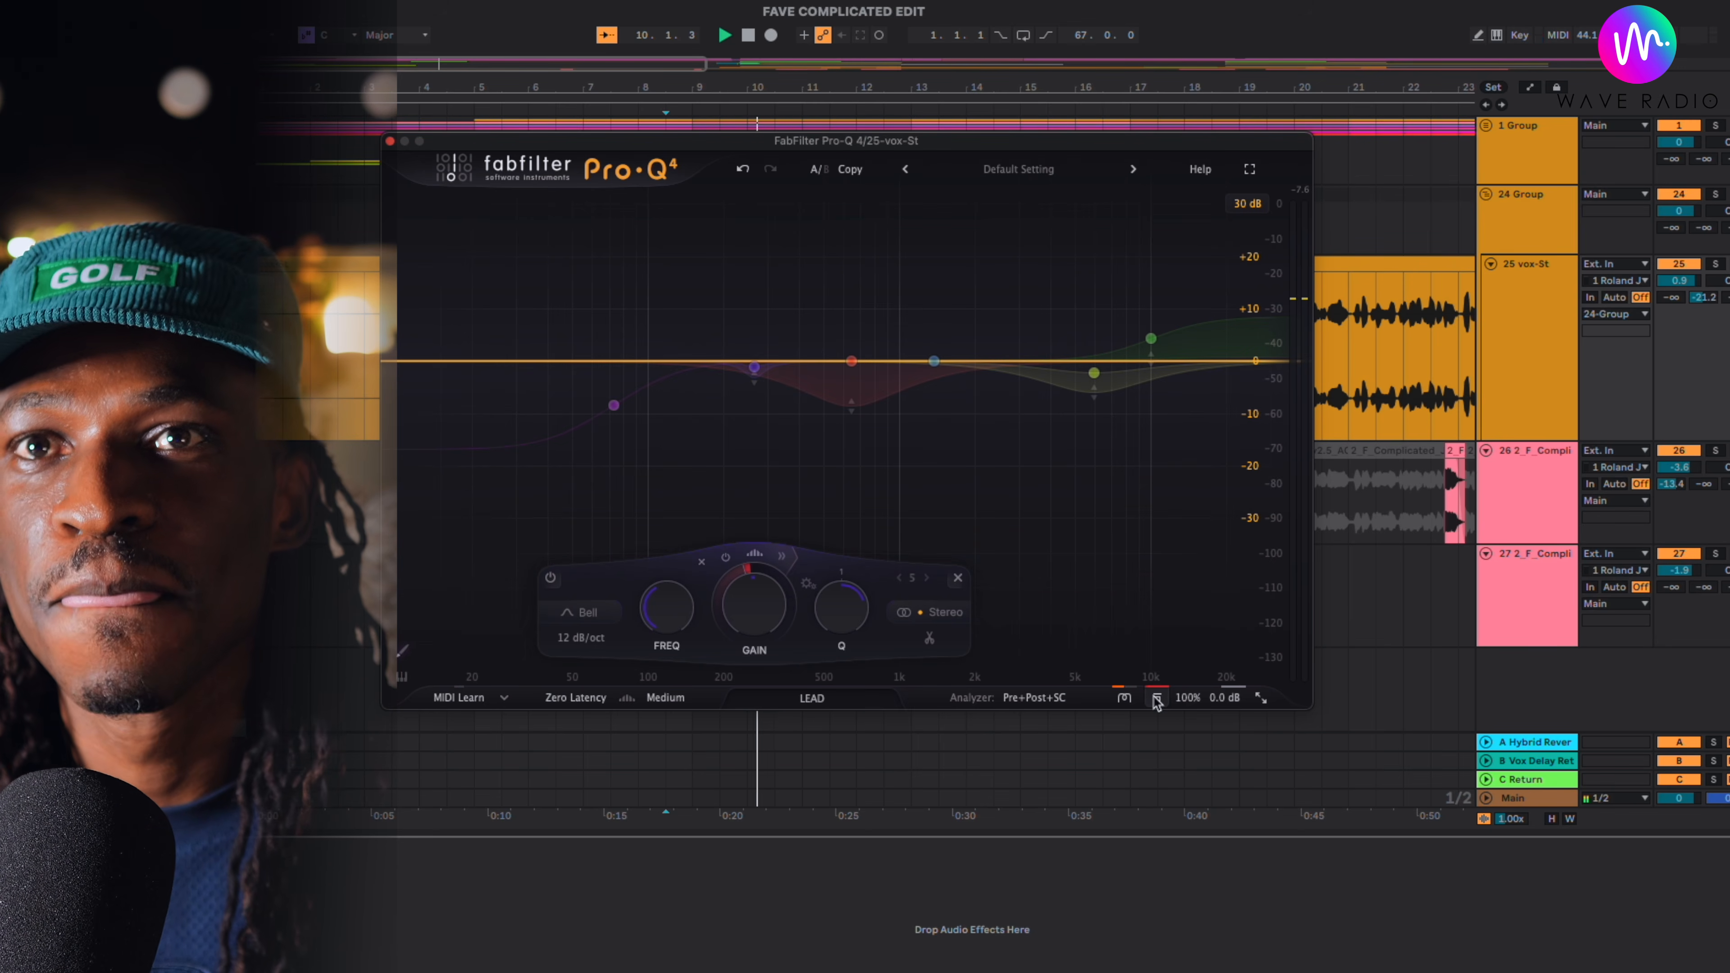
{"action": "left_click", "coordinate": [1157, 697]}
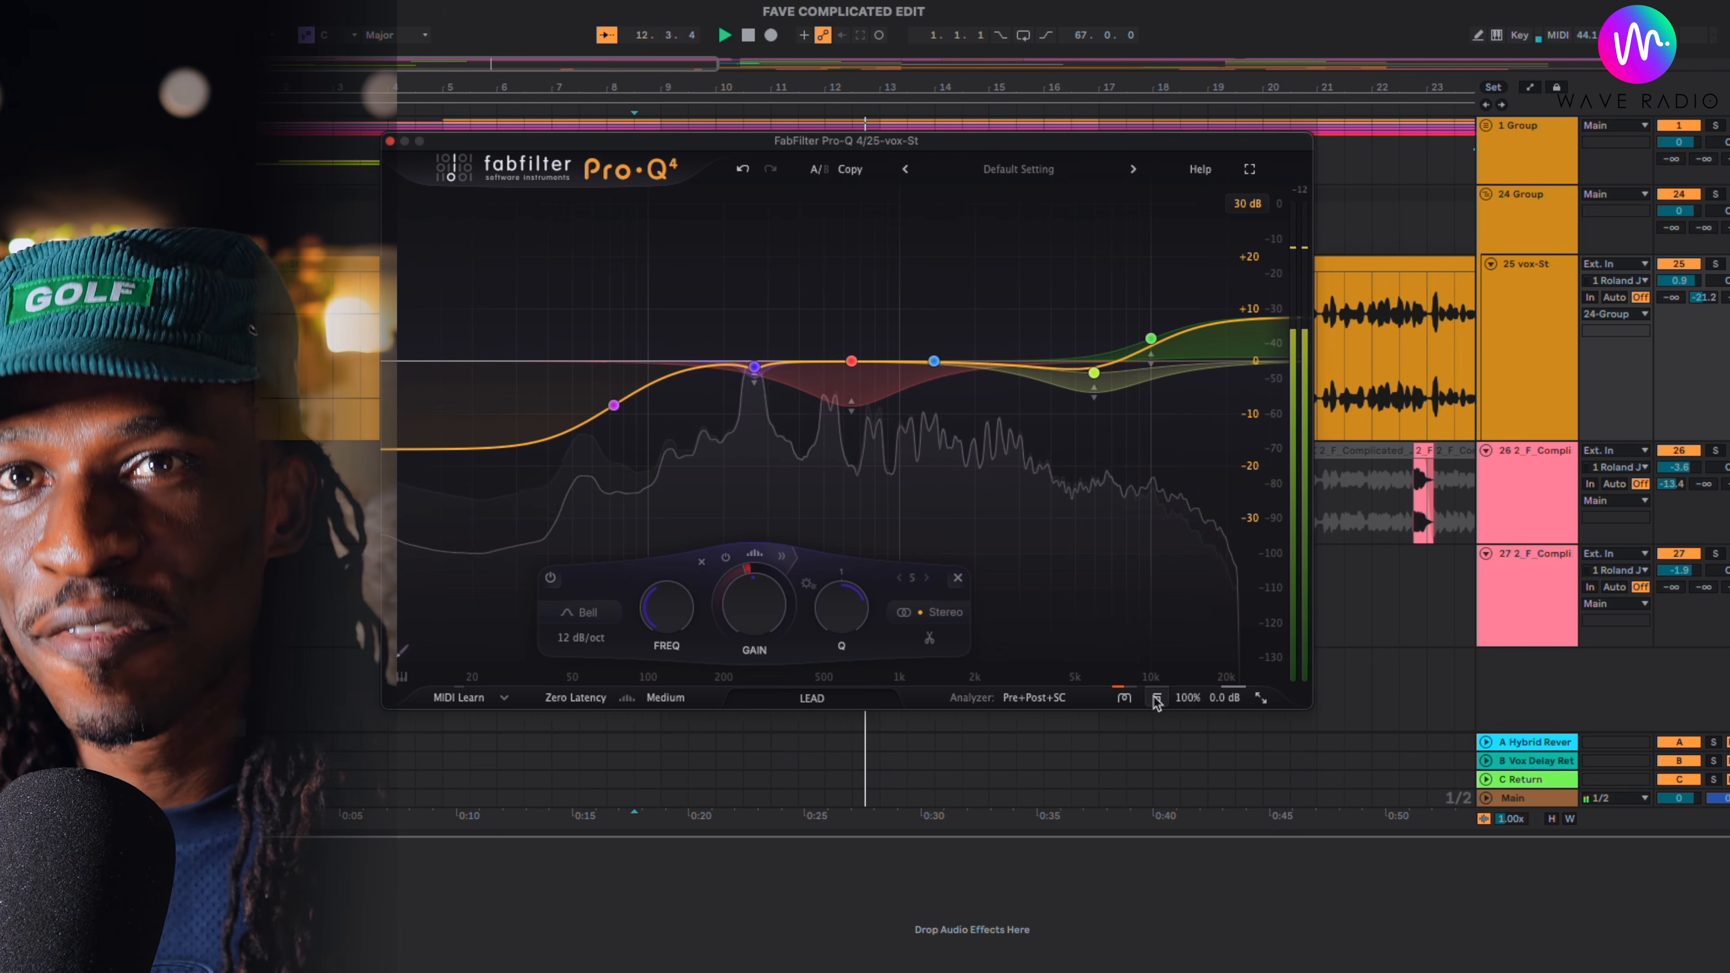
{"action": "left_click", "coordinate": [1157, 698]}
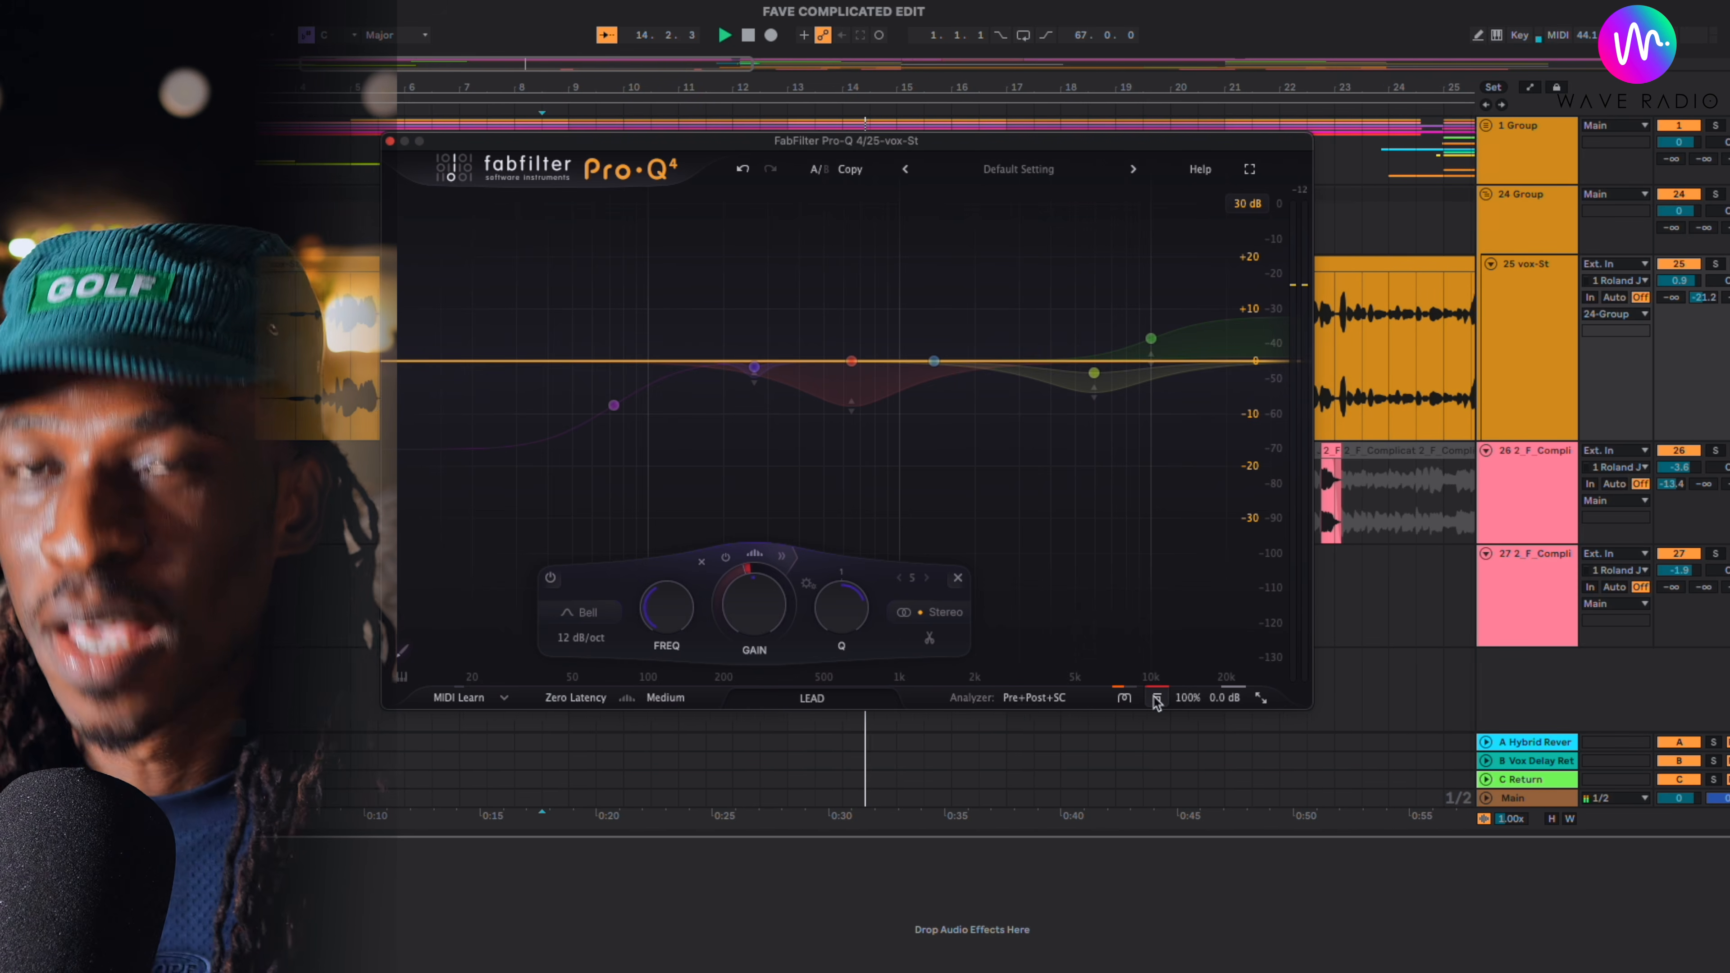
{"action": "left_click", "coordinate": [1156, 698]}
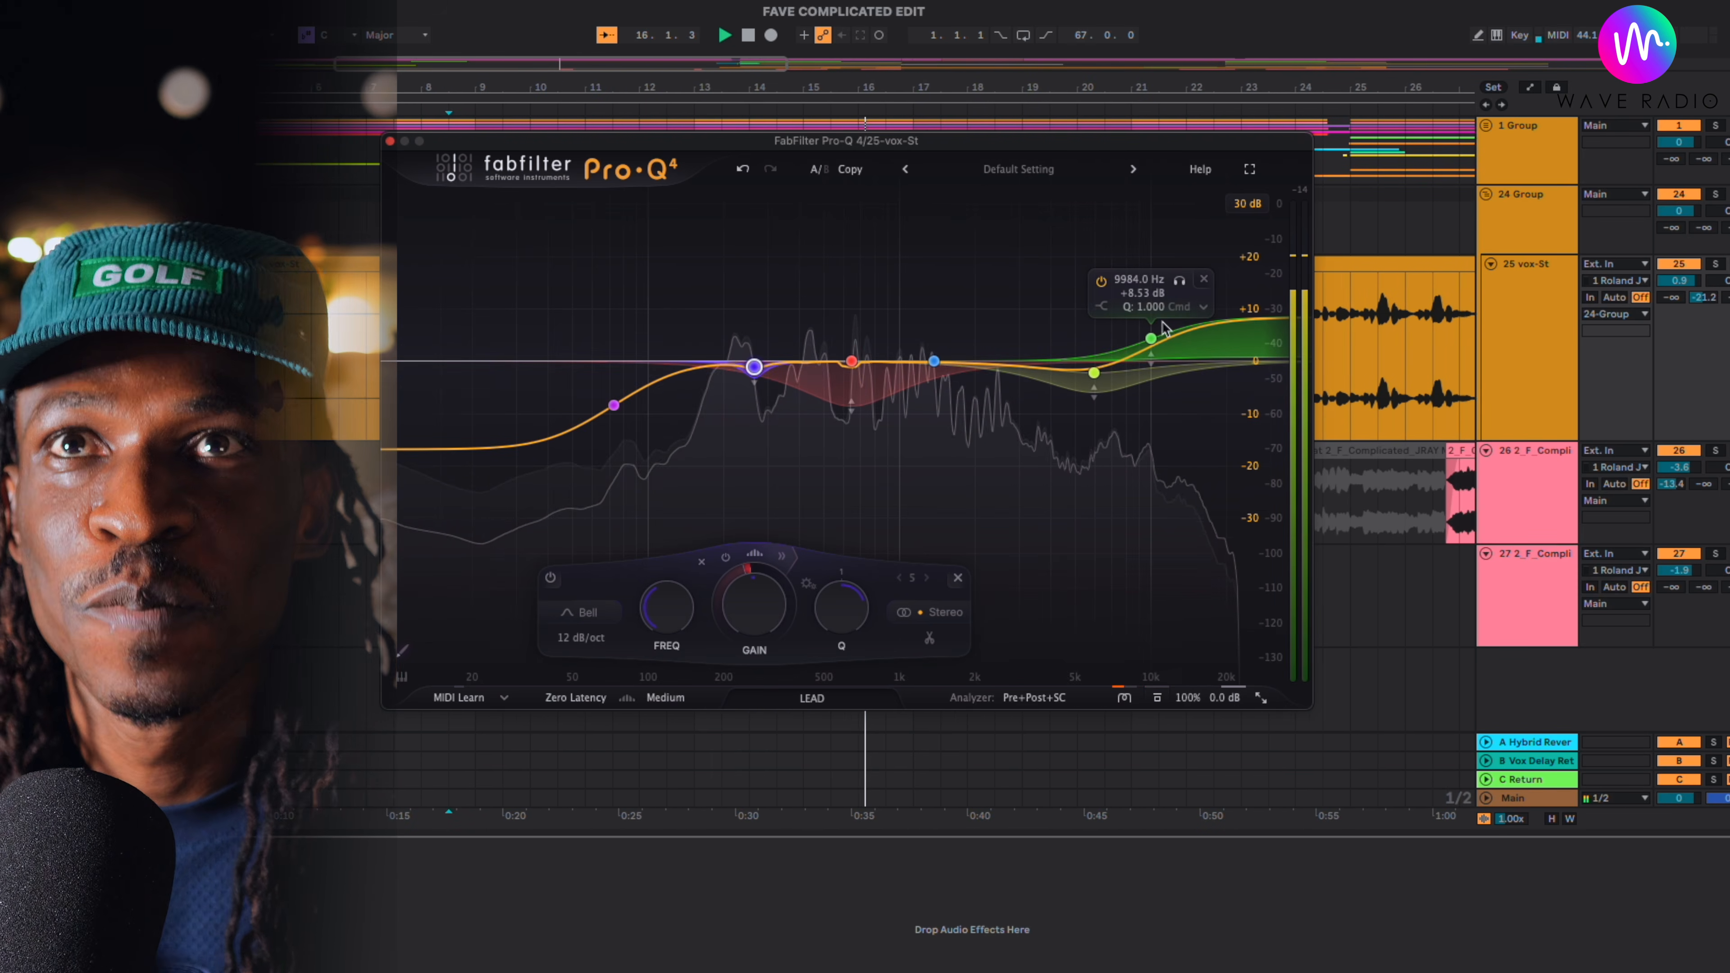
{"action": "key", "text": "space"}
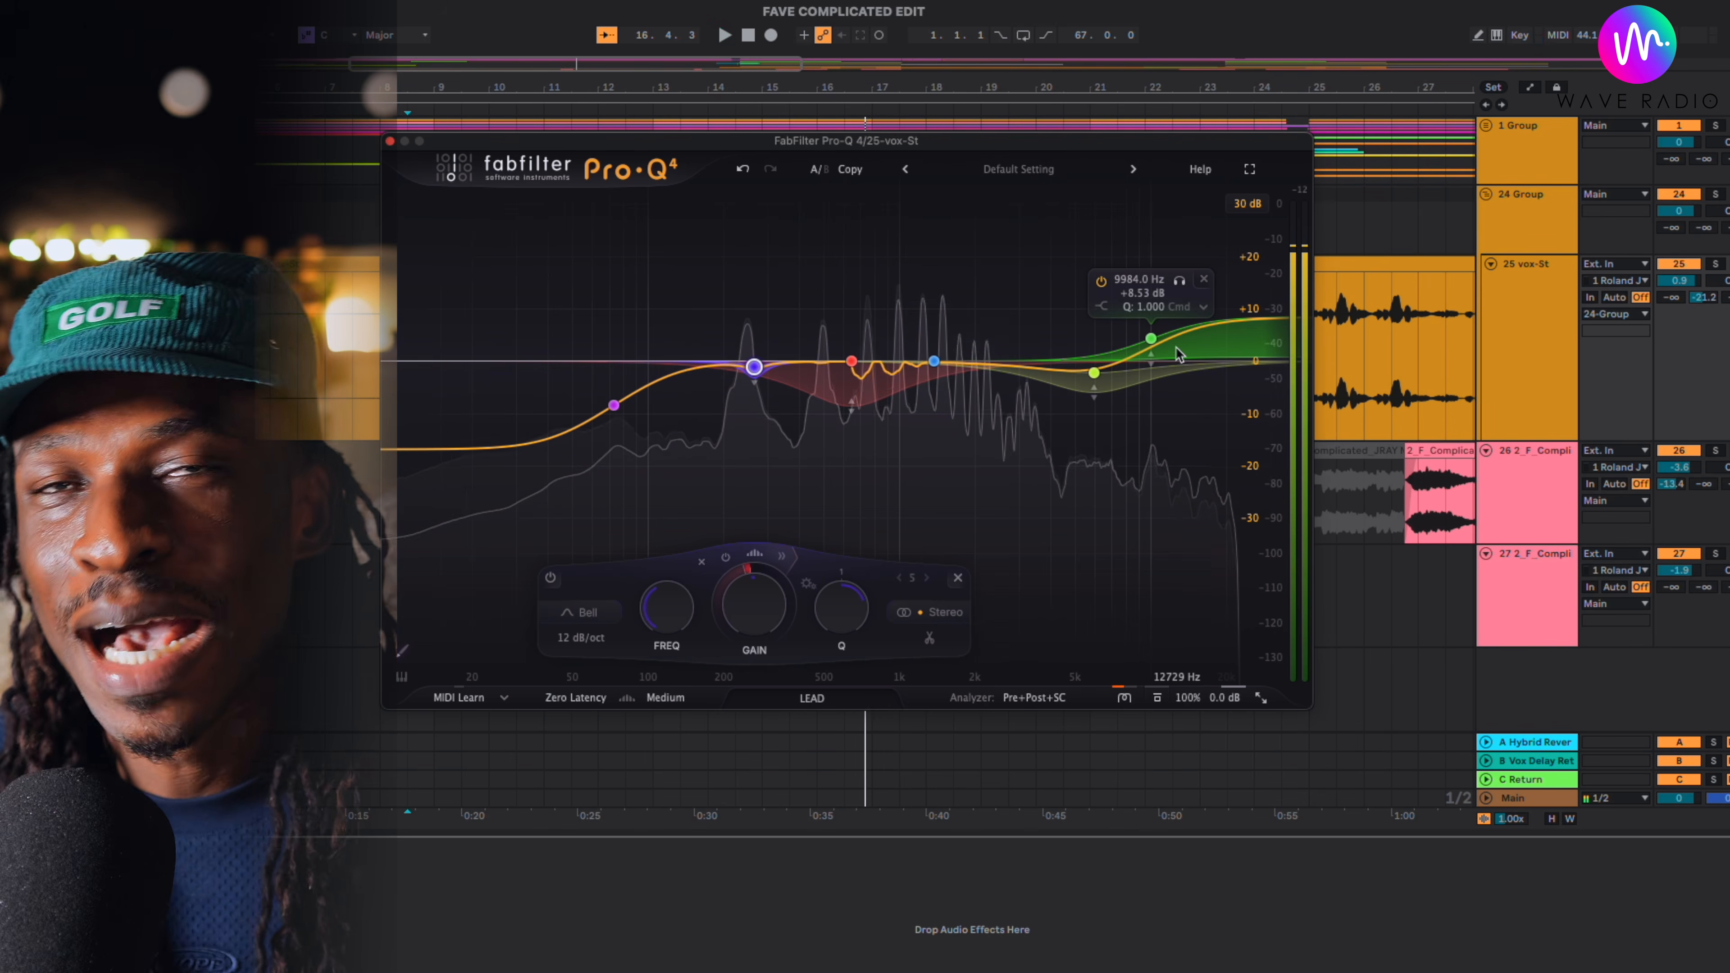